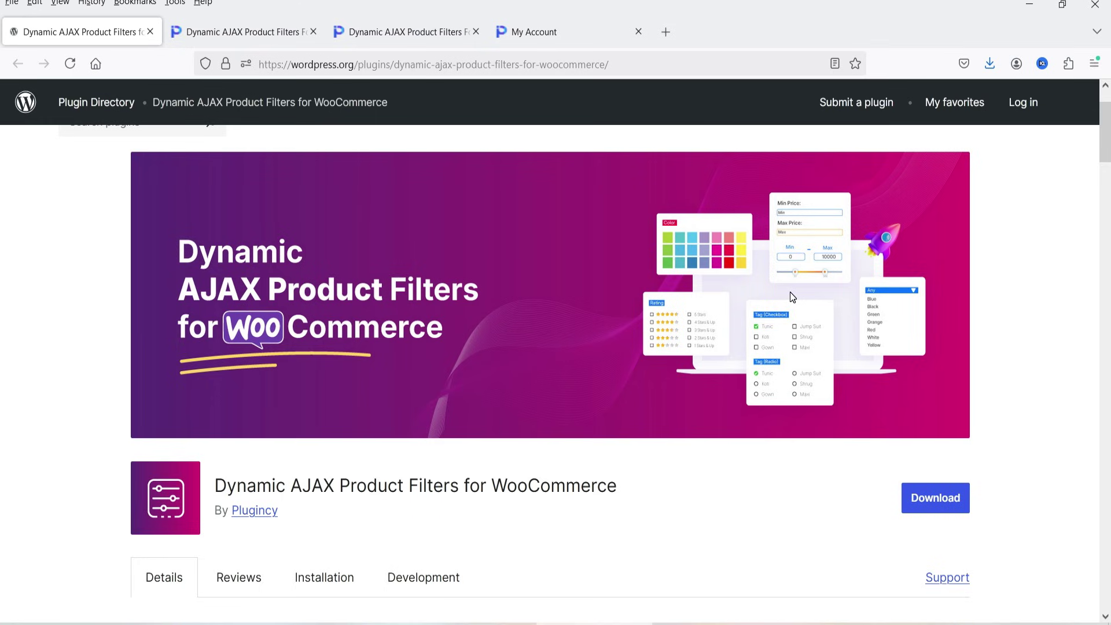
Go to the Plugincy product page for Dynamic AJAX Product Filters for WooCommerce
click(242, 30)
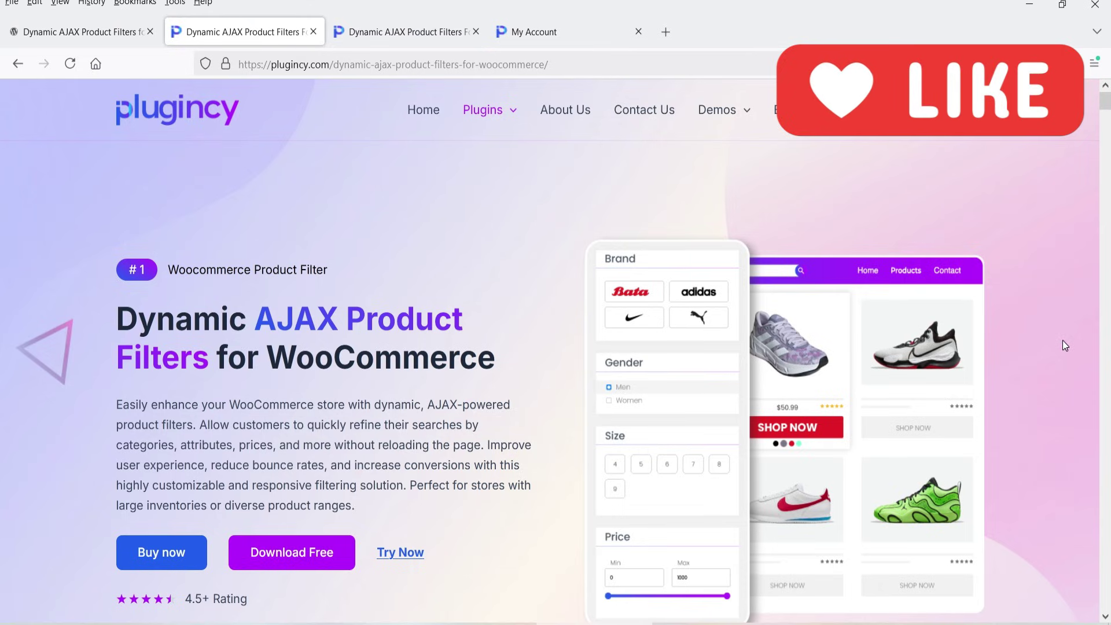
Browse the feature overview, then view the yearly Pro plans: $39, $89 and $189
scroll(1063, 341, down, 10)
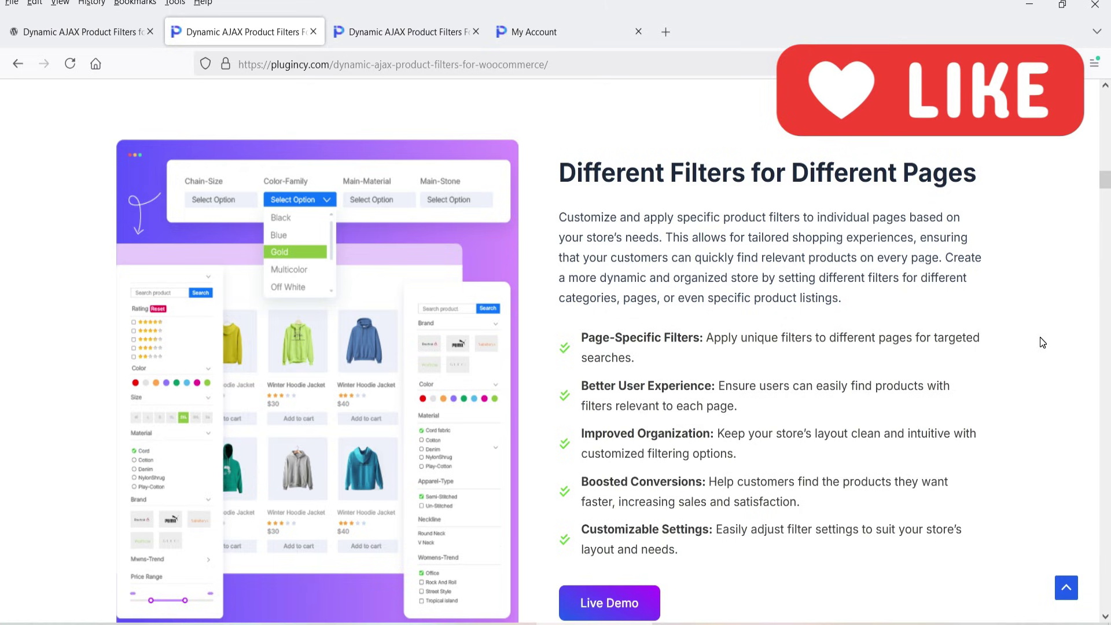
scroll(1043, 324, down, 10)
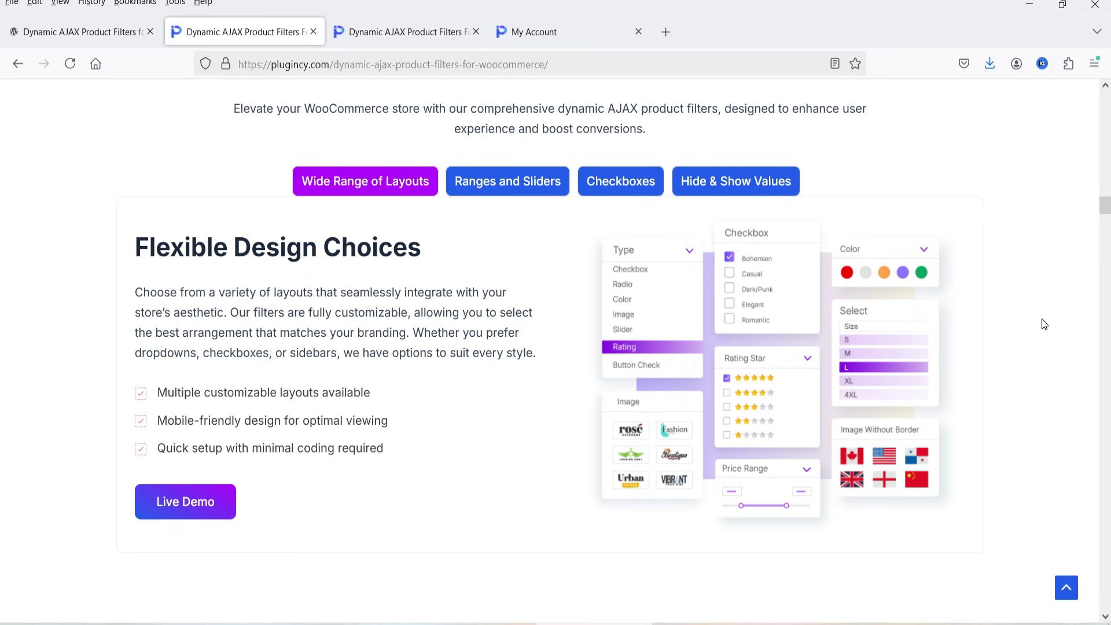
scroll(1045, 324, down, 10)
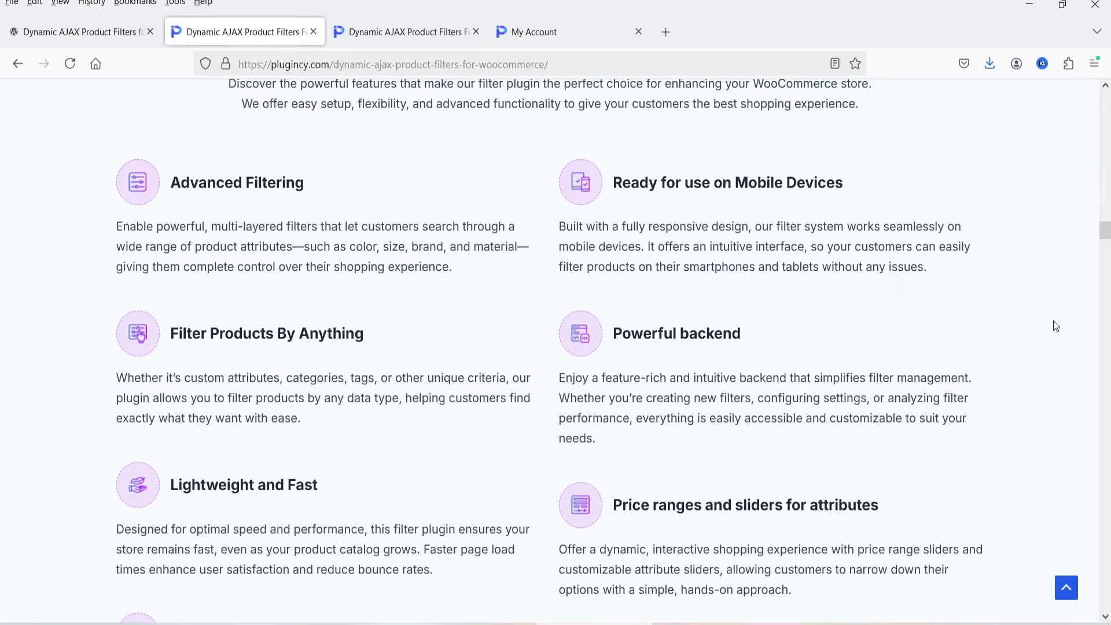
scroll(1054, 322, up, 1)
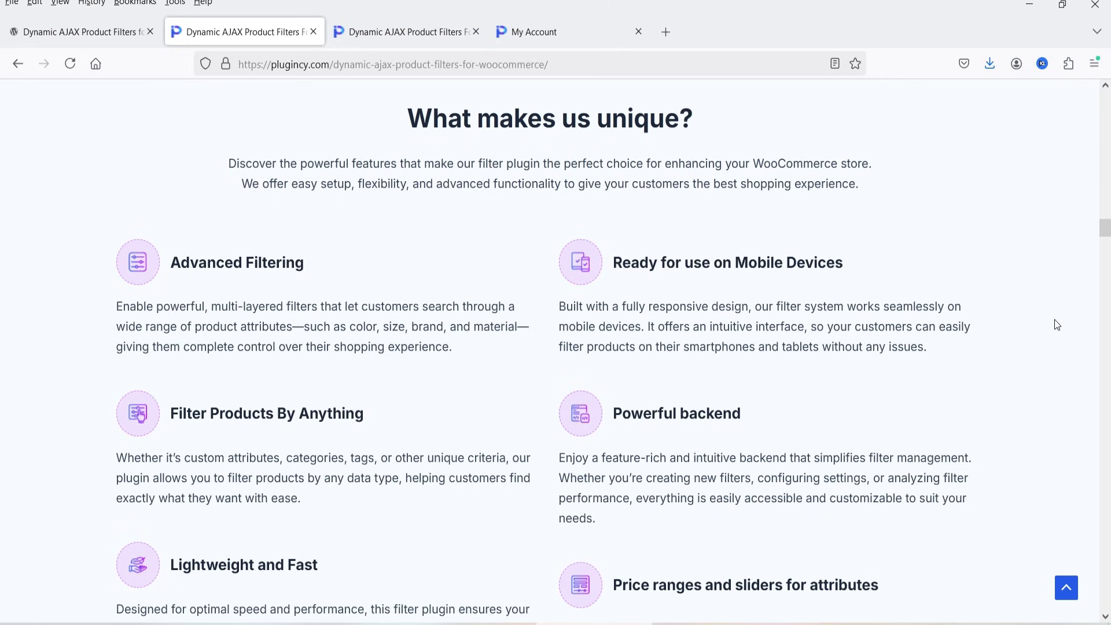
scroll(1055, 319, down, 1)
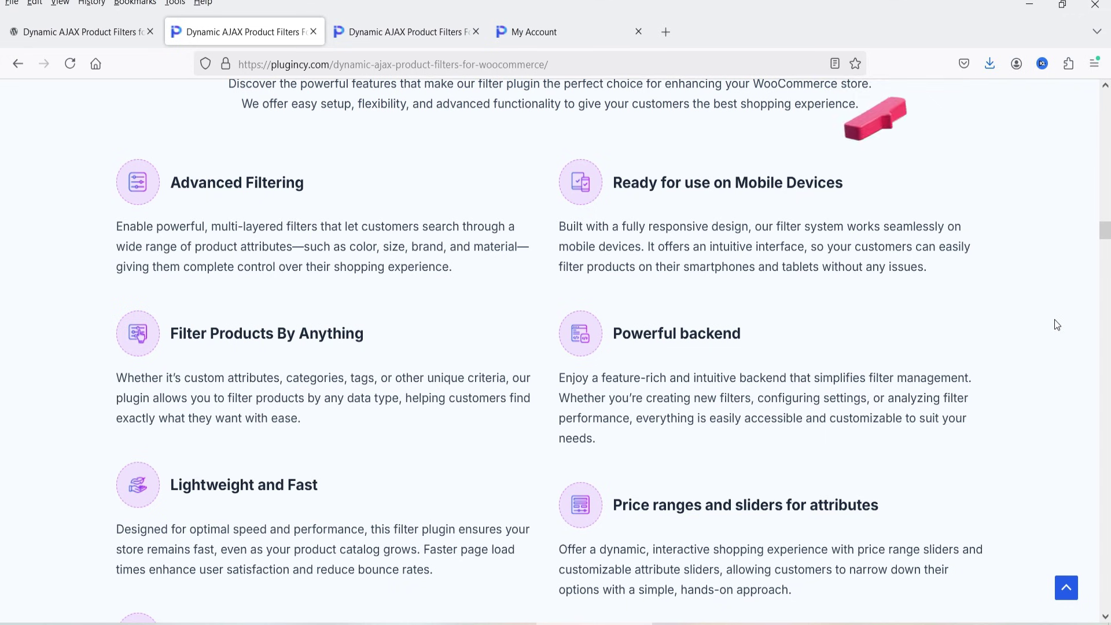
scroll(1055, 323, down, 2)
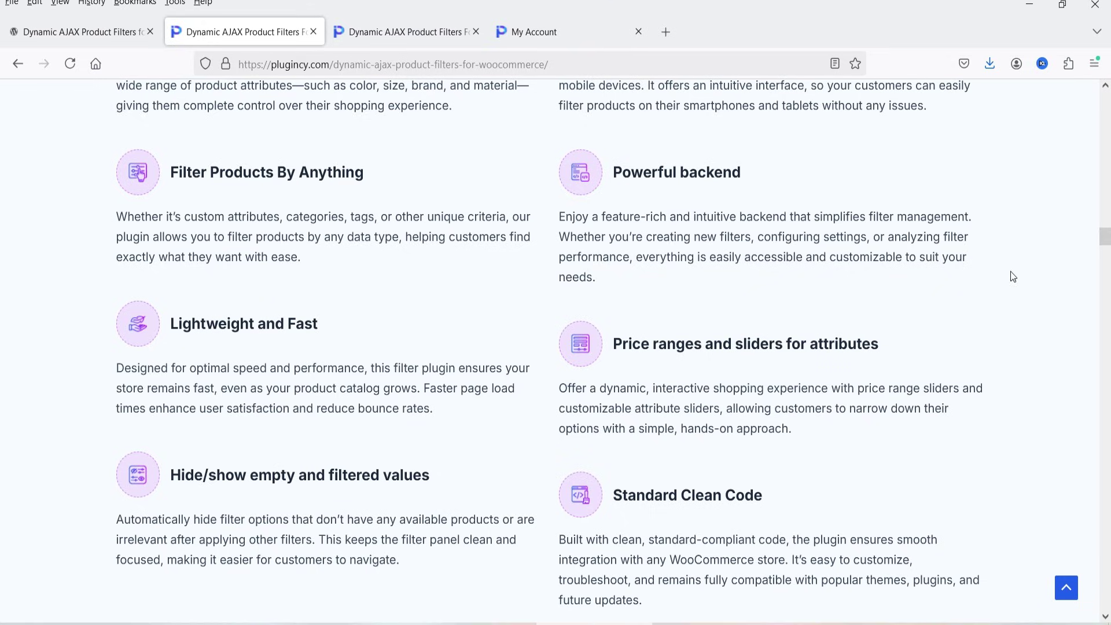
key(ctrl+Tab)
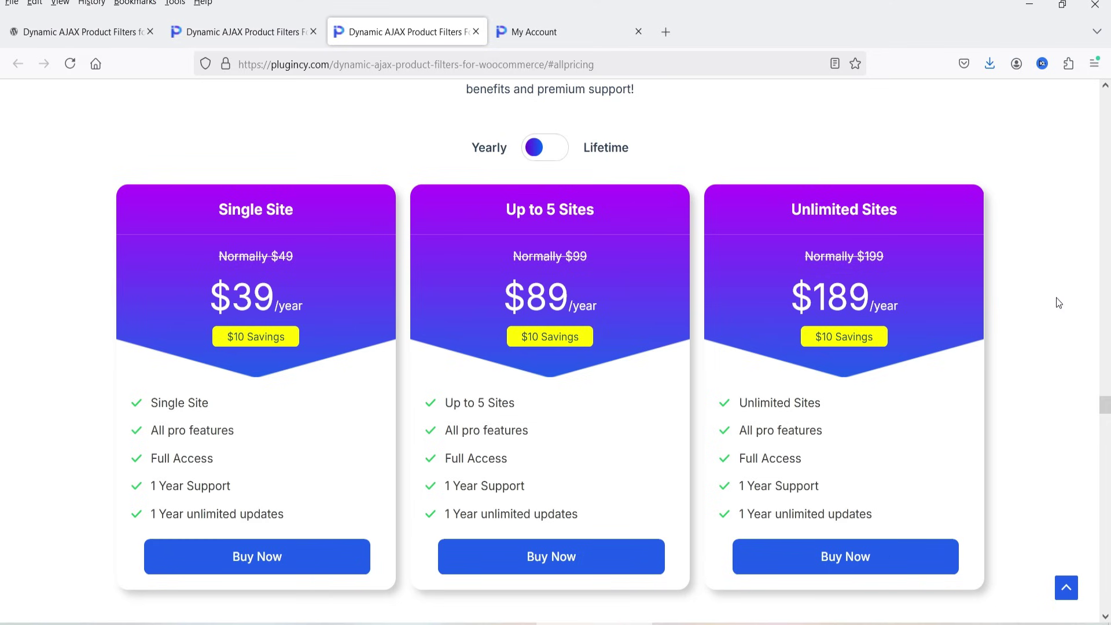
Read through the money-back guarantee and the Free vs PRO feature comparison table
scroll(1060, 288, down, 7)
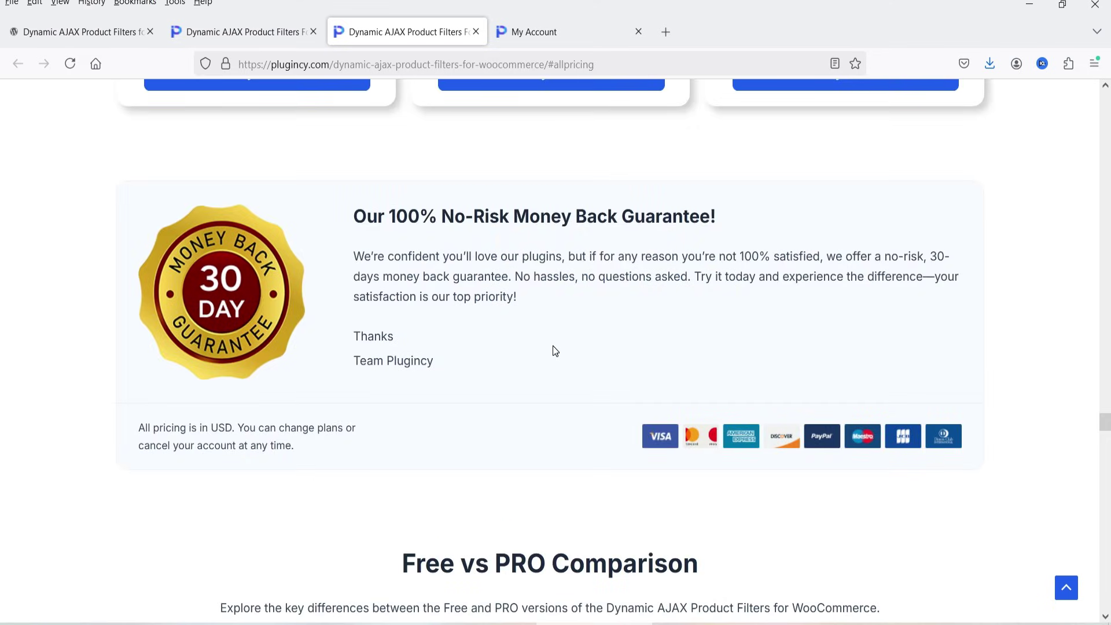
scroll(553, 345, down, 7)
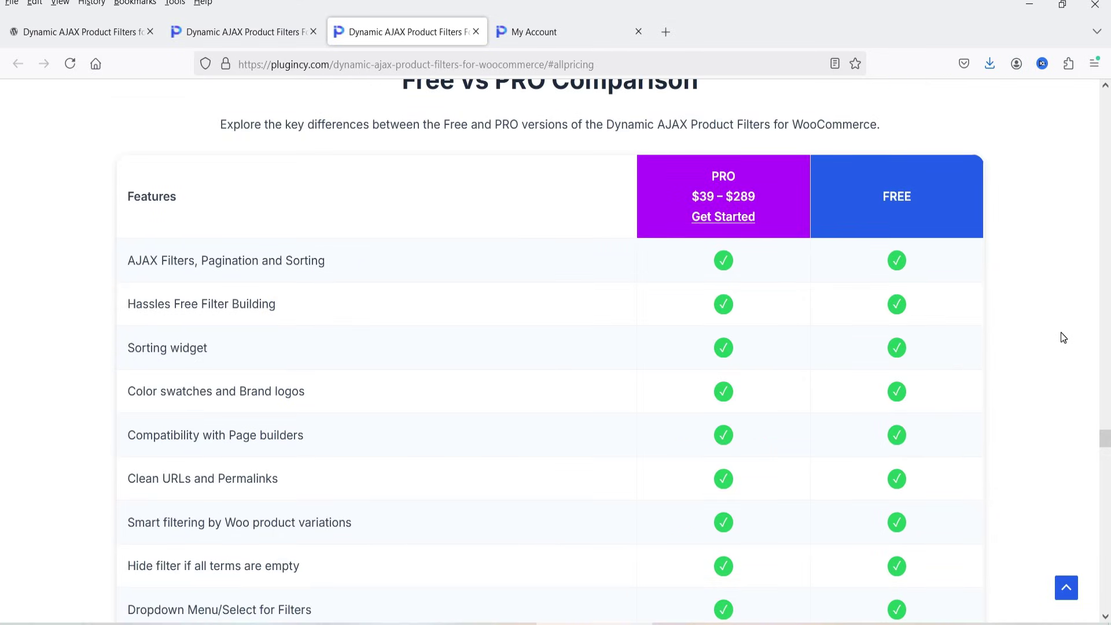
scroll(1063, 333, down, 15)
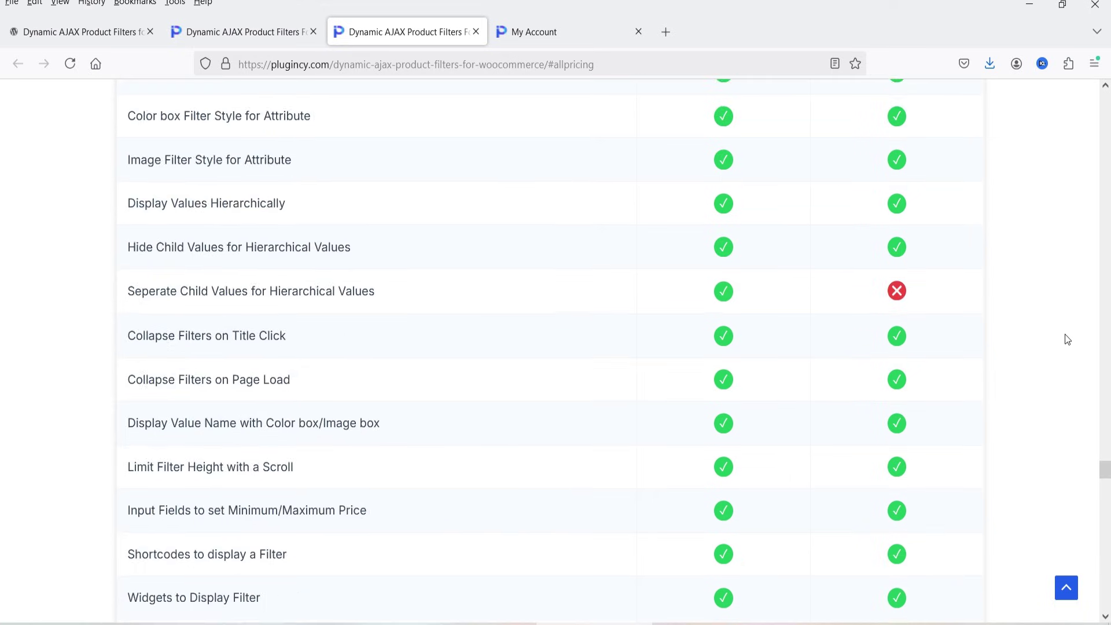
scroll(1029, 445, down, 5)
scroll(1029, 463, up, 15)
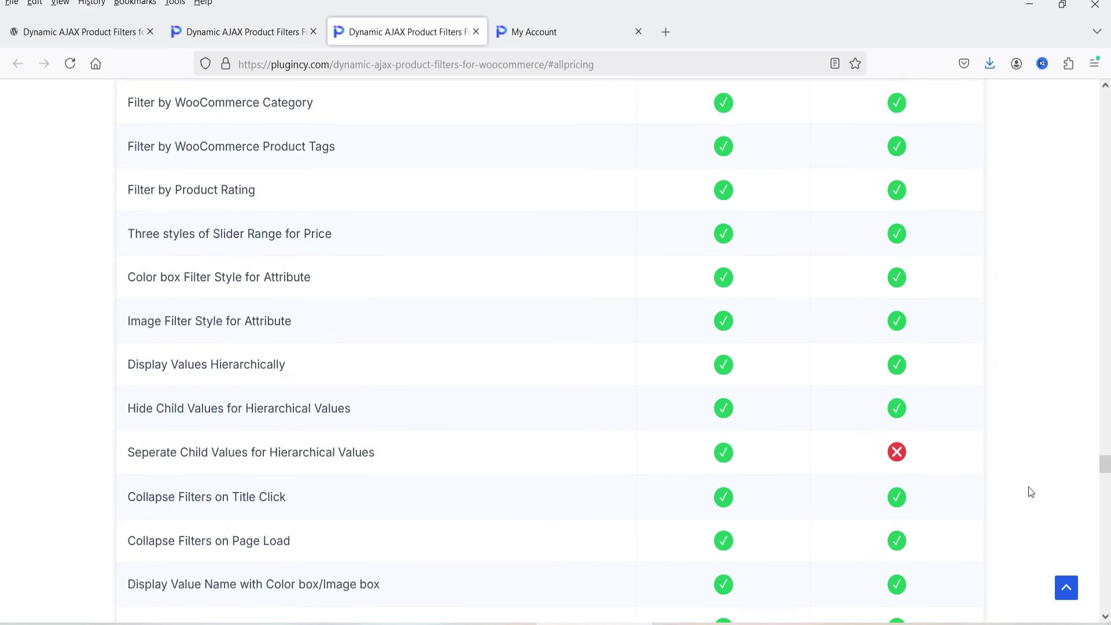
scroll(1029, 411, up, 20)
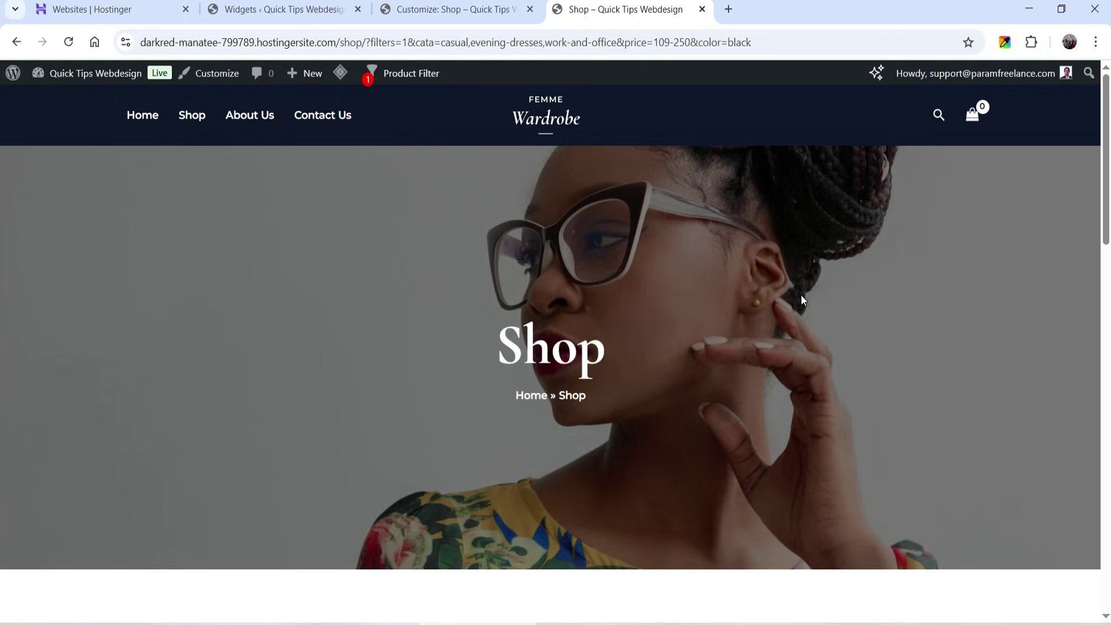
Look over the filtered Shop page, then go to the admin Widgets screen
scroll(803, 297, down, 15)
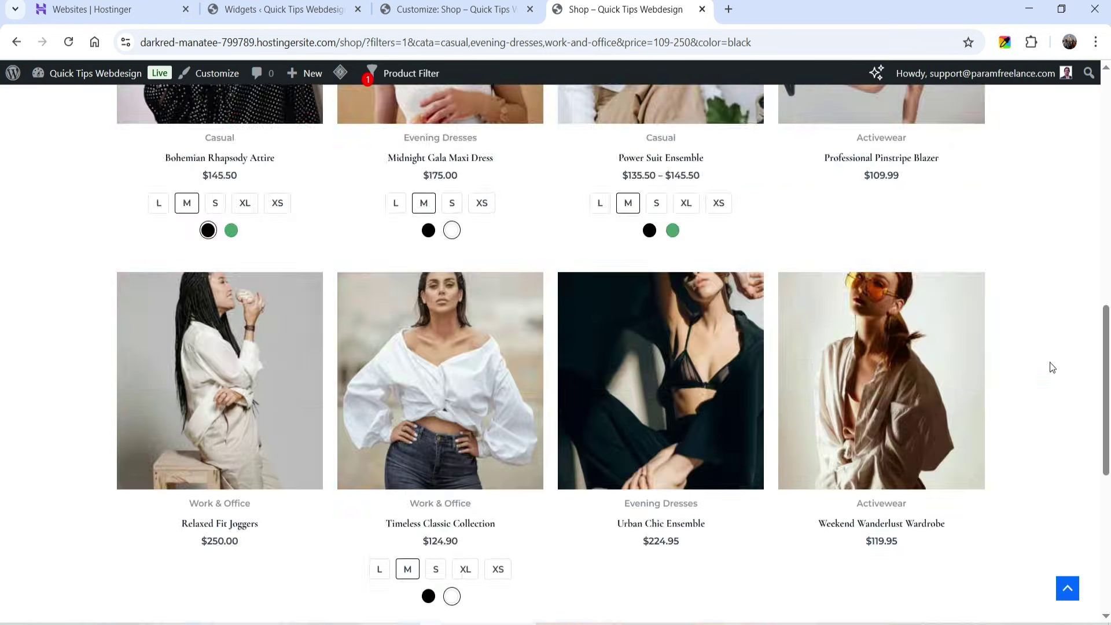
scroll(1042, 365, up, 15)
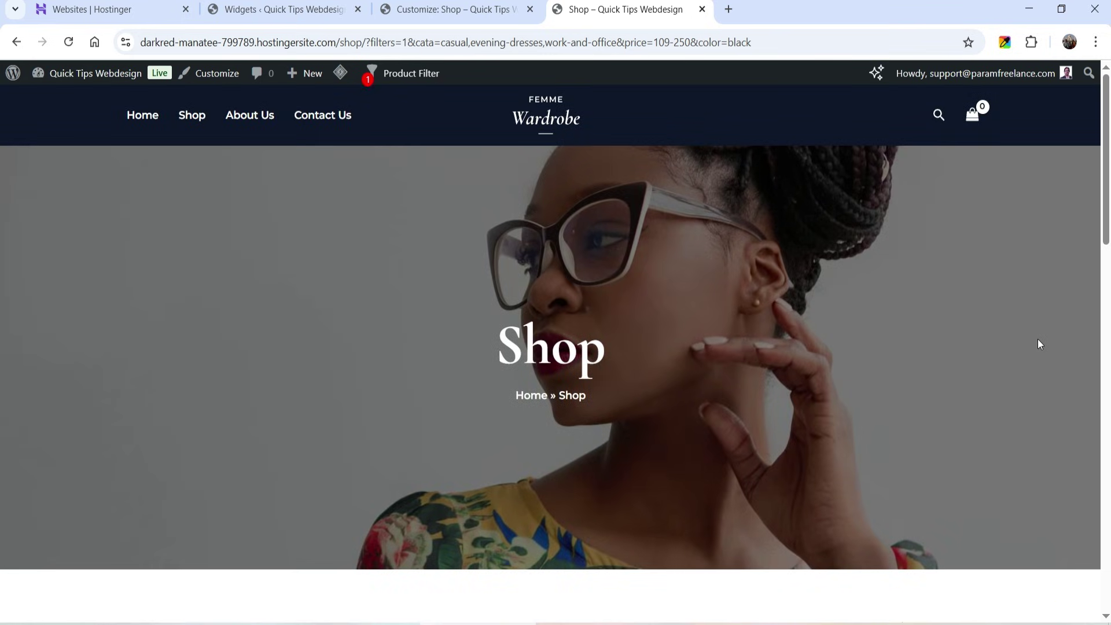
click(283, 9)
Go to Plugins > Add Plugin from the admin sidebar
scroll(58, 429, down, 3)
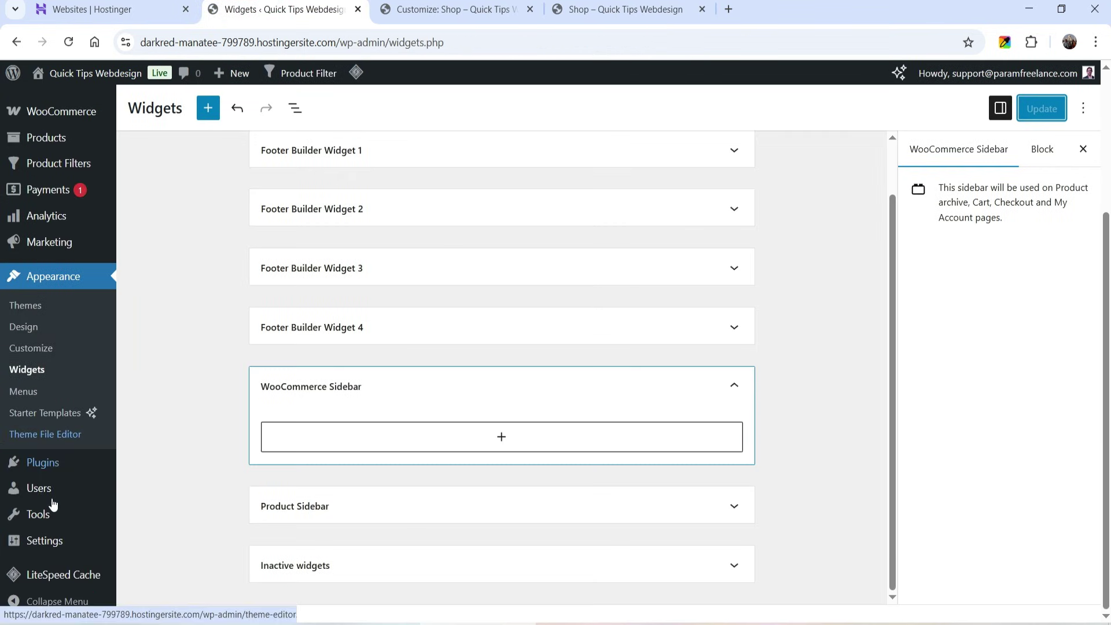
mouse_move(57, 464)
click(151, 489)
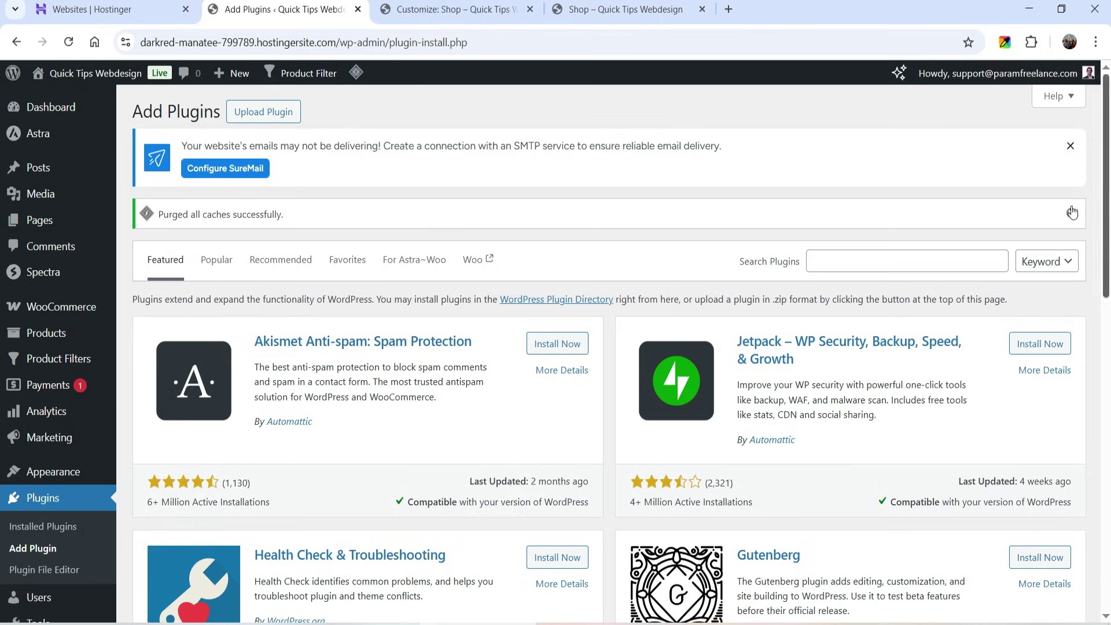
Search for Dynamic AJAX Product Filters for WooCommerce and open its Product Filters dashboard (v1.2.1)
click(852, 262)
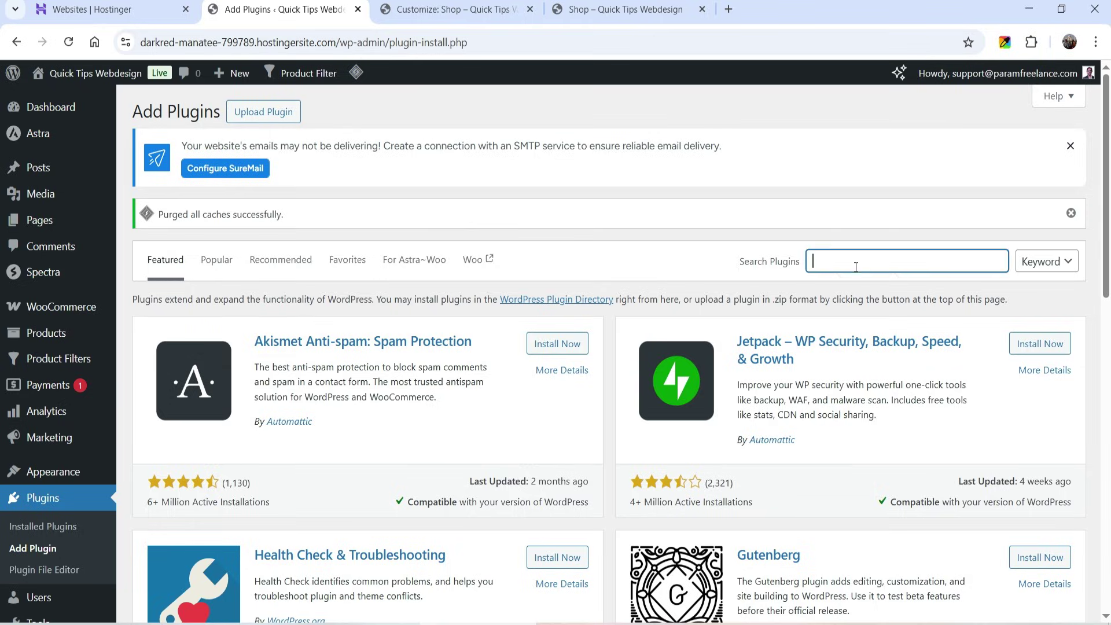
text(AJAX Product Filters for WooCommerce)
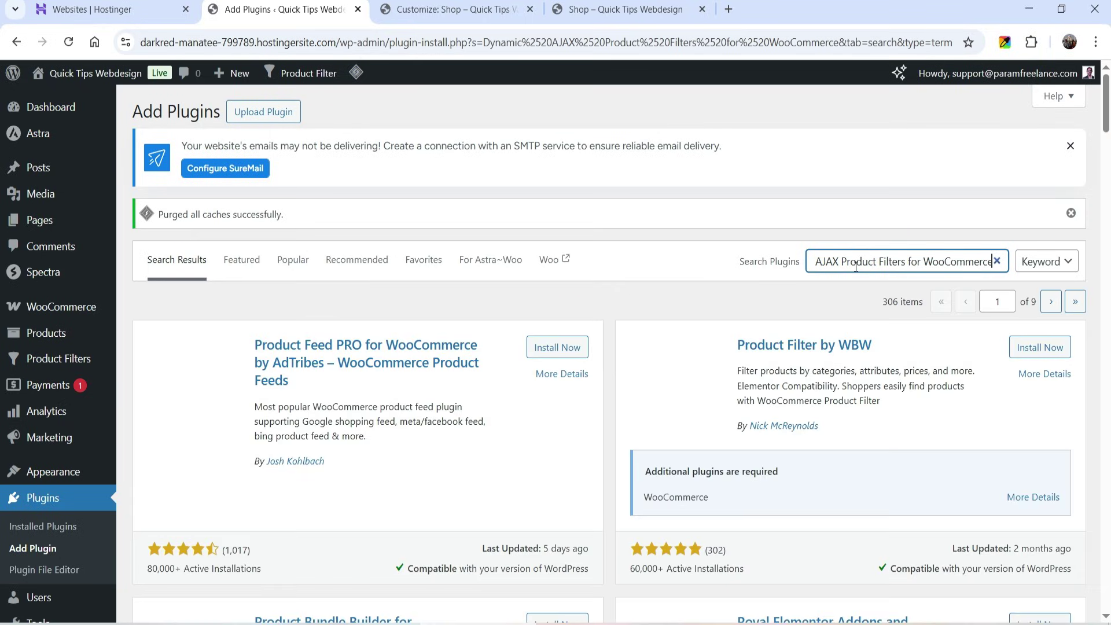
scroll(244, 376, down, 8)
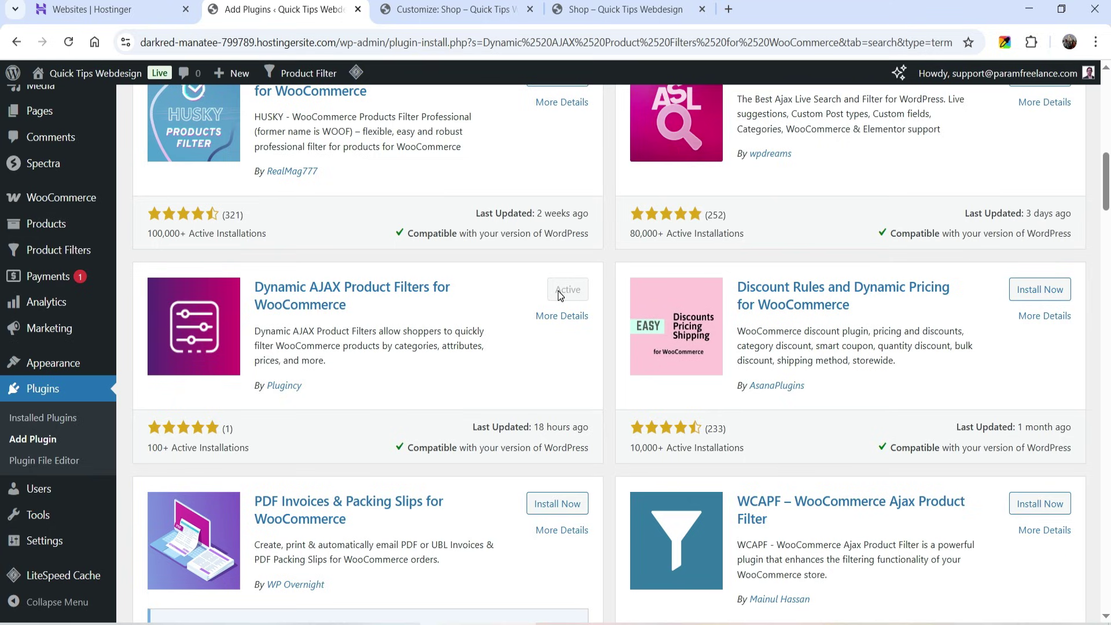
click(84, 257)
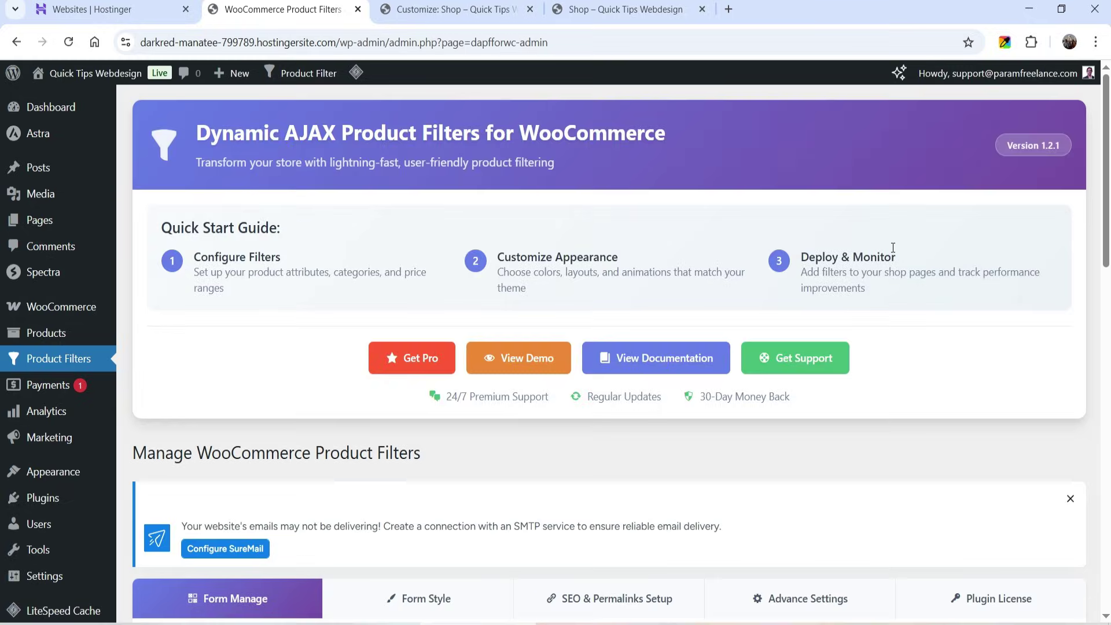
On Form Manage, set Use URL-Based Filter to With Query String and save changes
scroll(891, 250, down, 6)
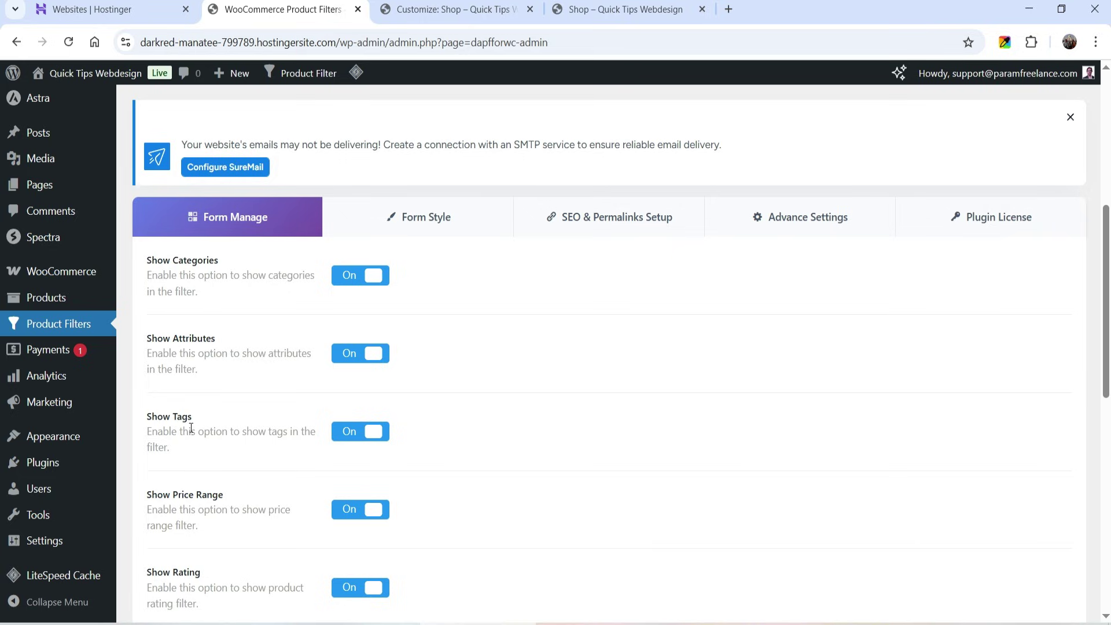
scroll(496, 328, down, 3)
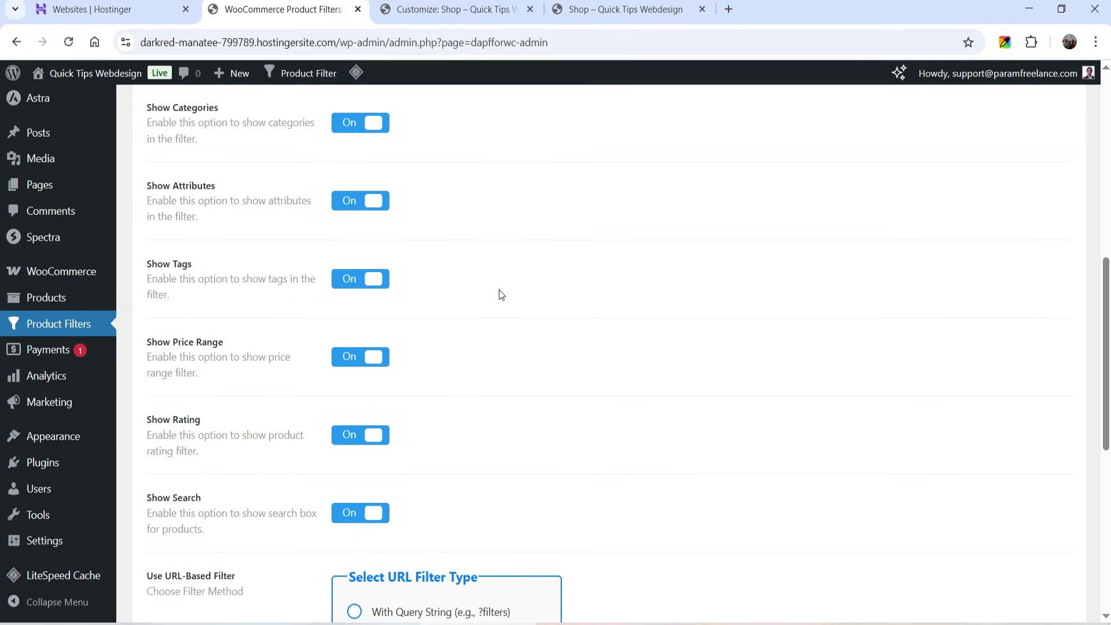
scroll(608, 310, down, 1)
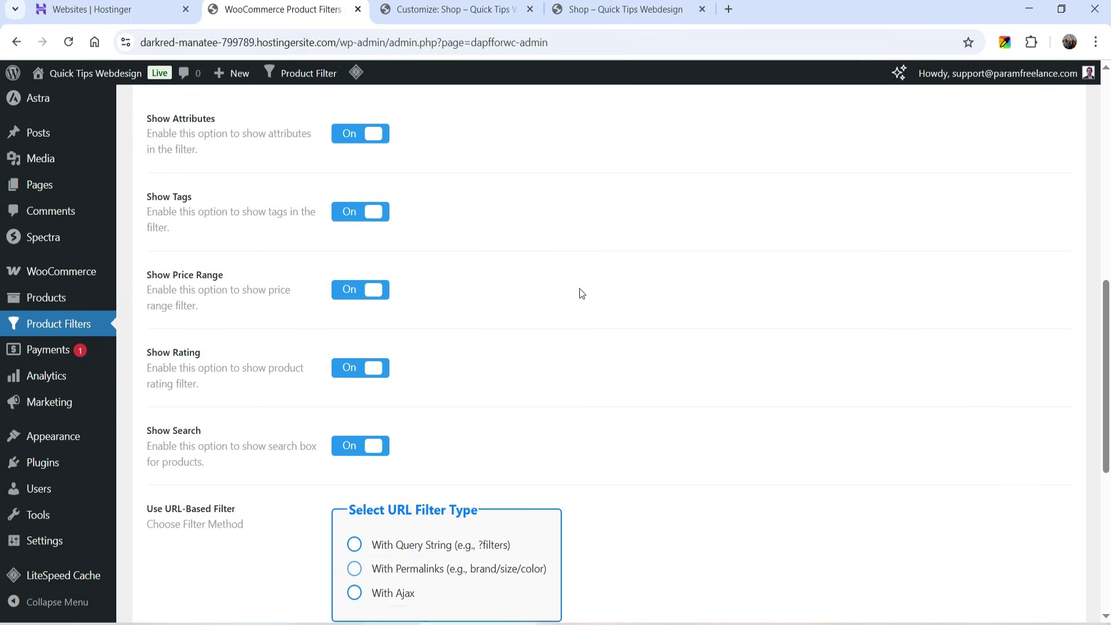
scroll(541, 272, down, 2)
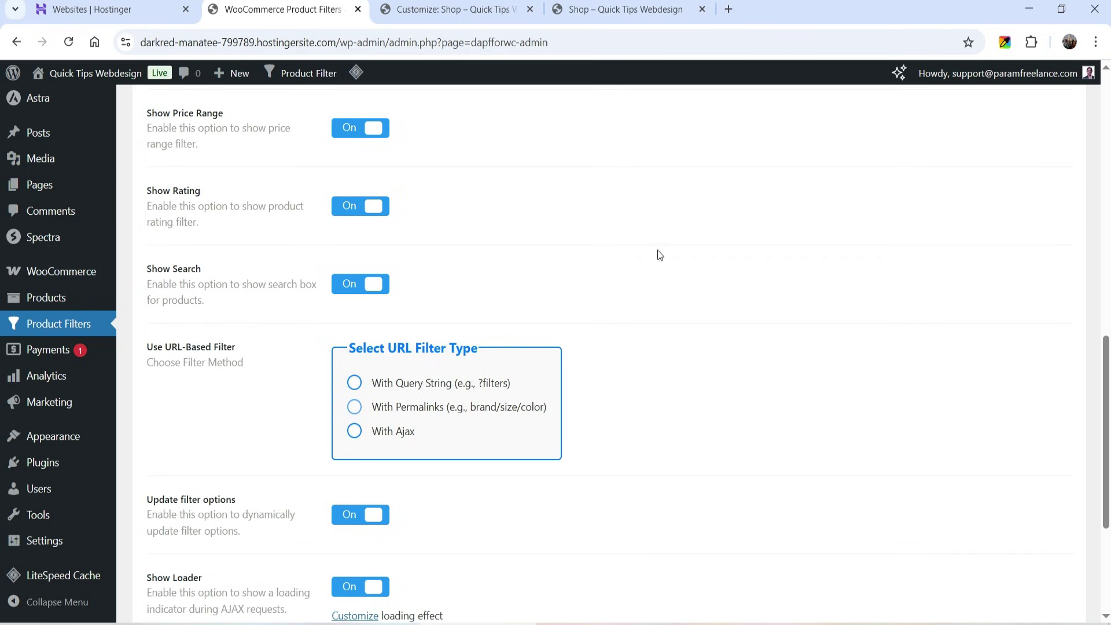
scroll(749, 248, down, 1)
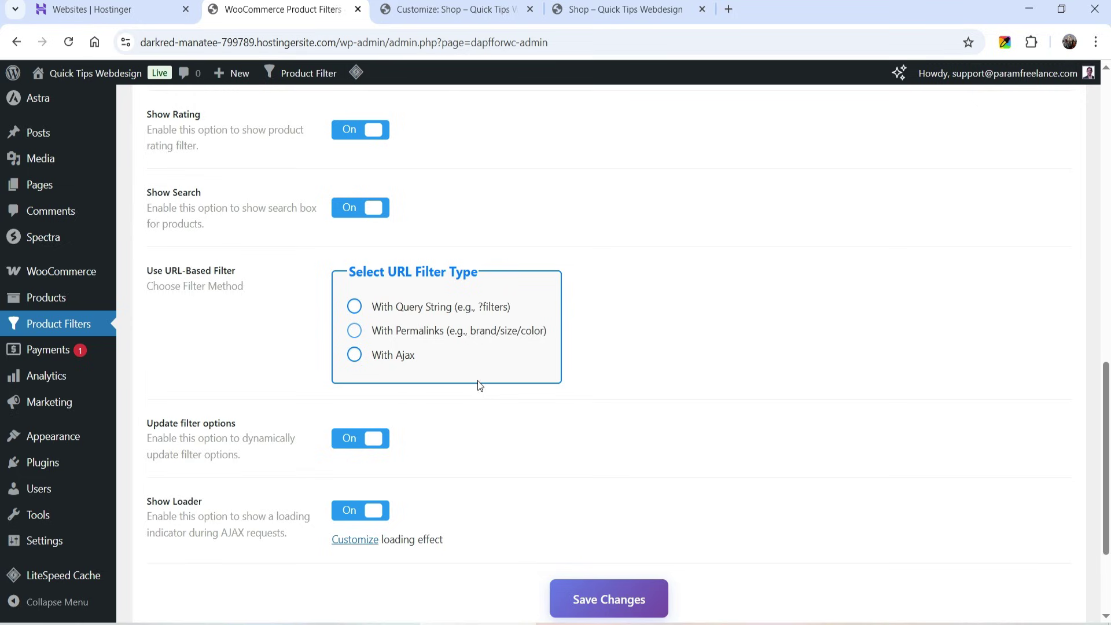
click(475, 333)
click(352, 307)
scroll(877, 323, down, 3)
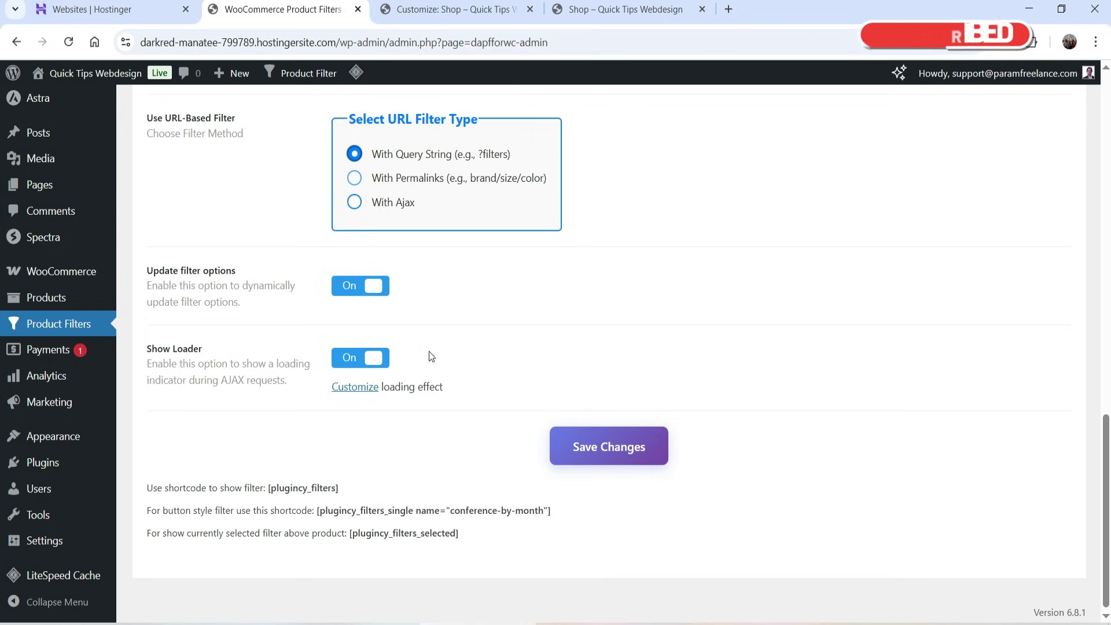
click(643, 466)
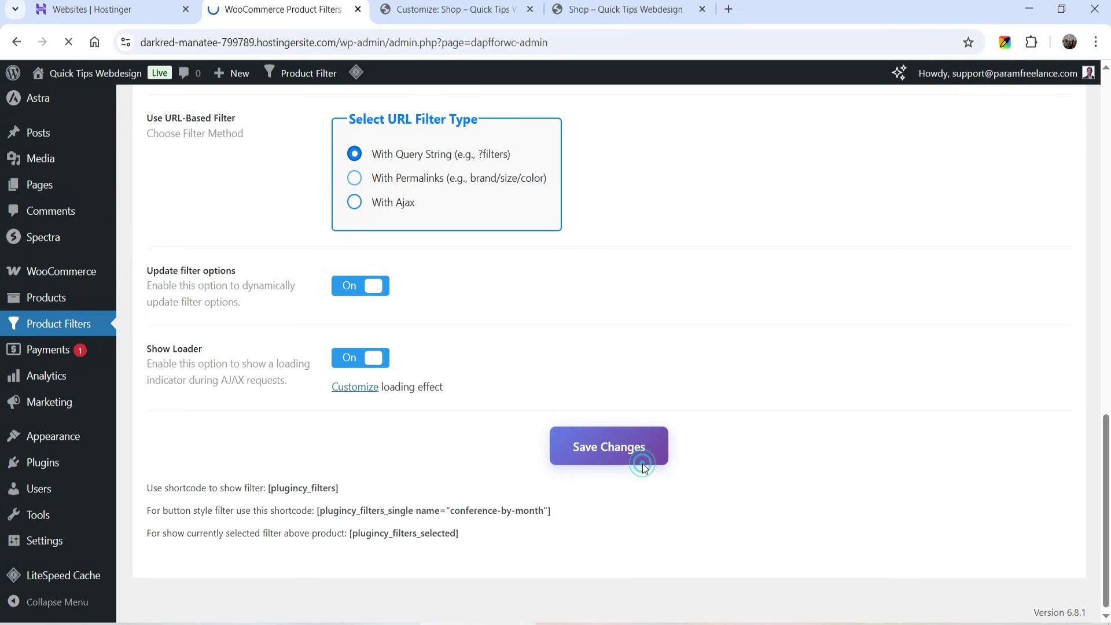
scroll(533, 412, down, 5)
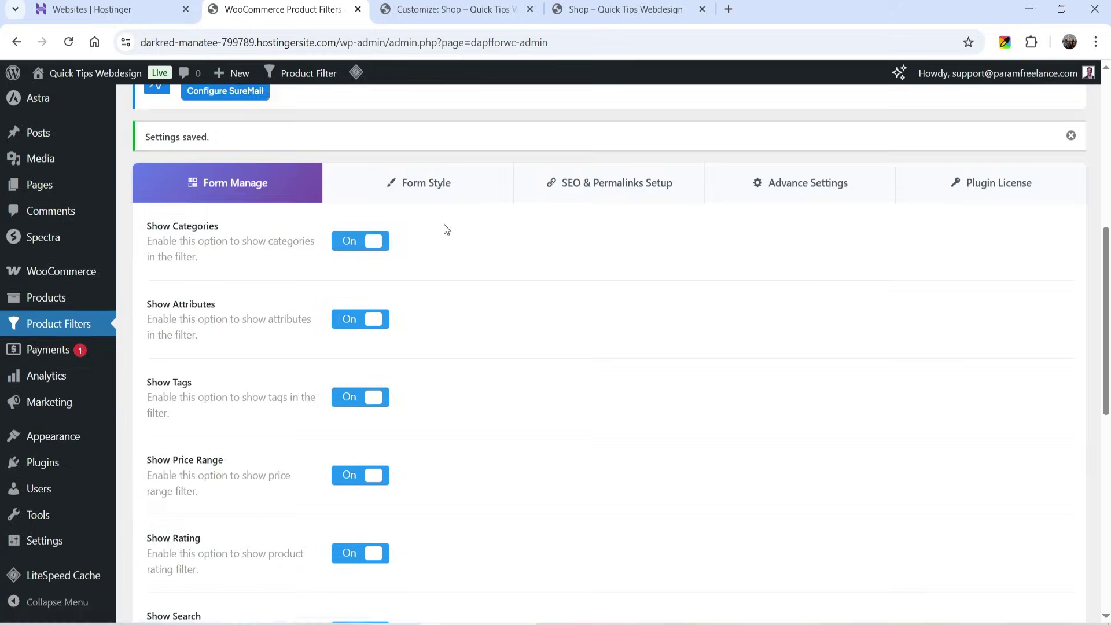
Review Form Style display options for Category Options, then view the unfiltered 8-product Shop page
click(427, 182)
scroll(764, 328, down, 3)
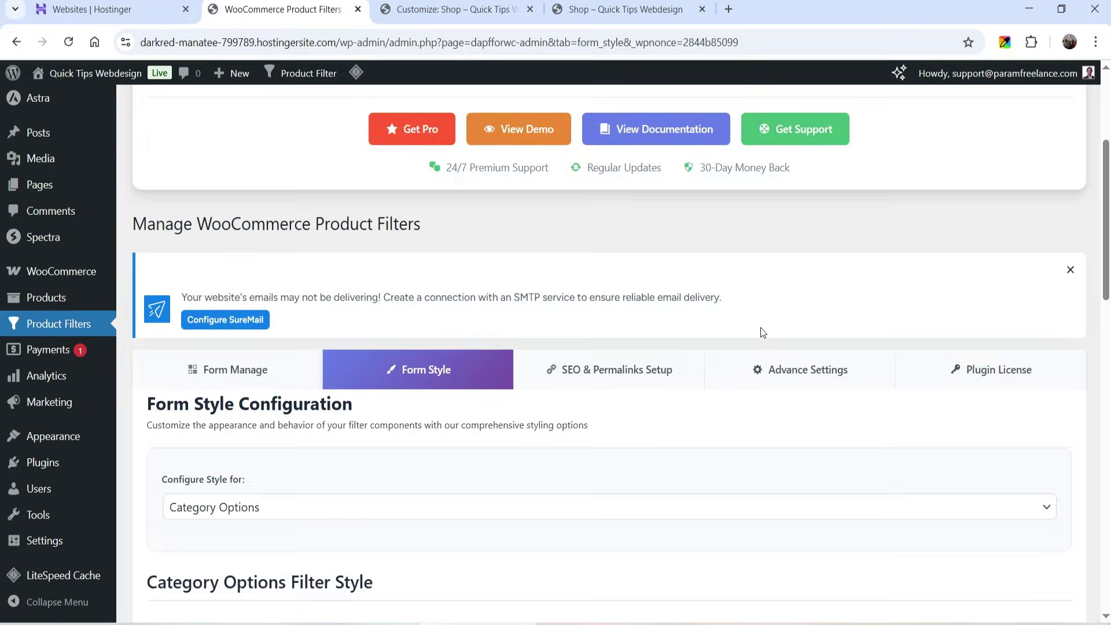
scroll(762, 332, down, 4)
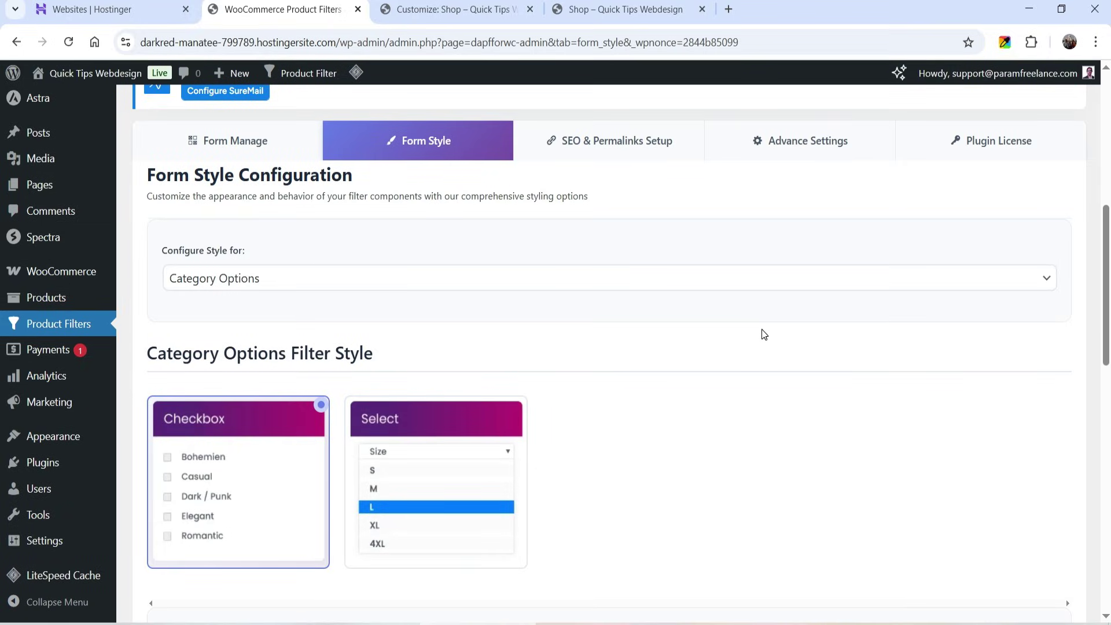
click(265, 277)
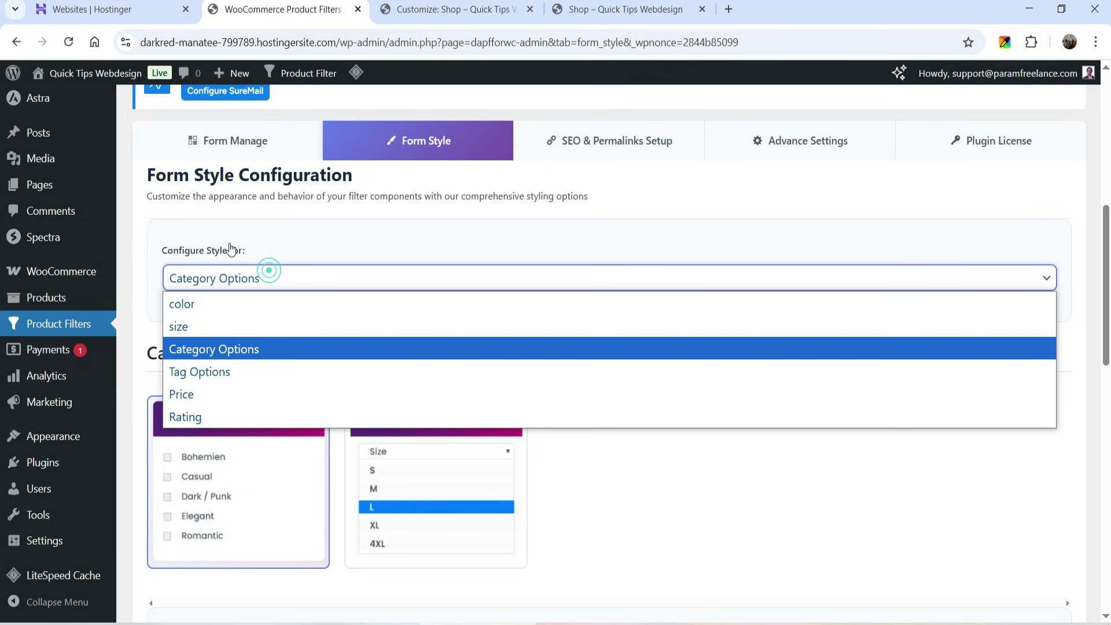
click(262, 350)
scroll(636, 289, down, 3)
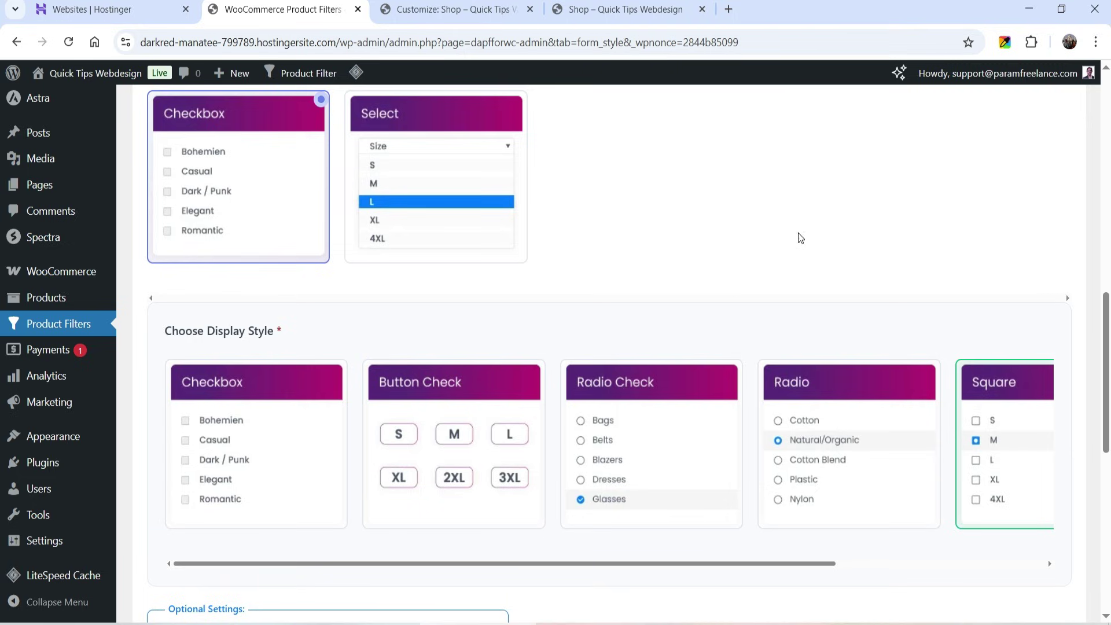
click(625, 9)
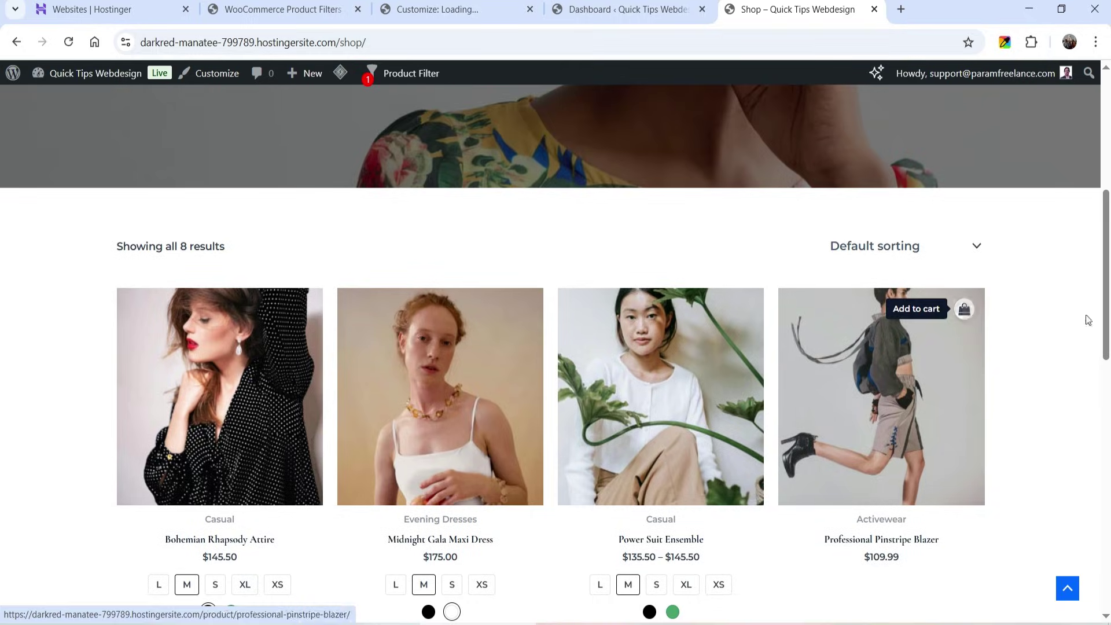
Look over the Shop product grid and launch the Astra Customizer from the admin bar
scroll(1067, 335, down, 7)
scroll(1072, 344, up, 5)
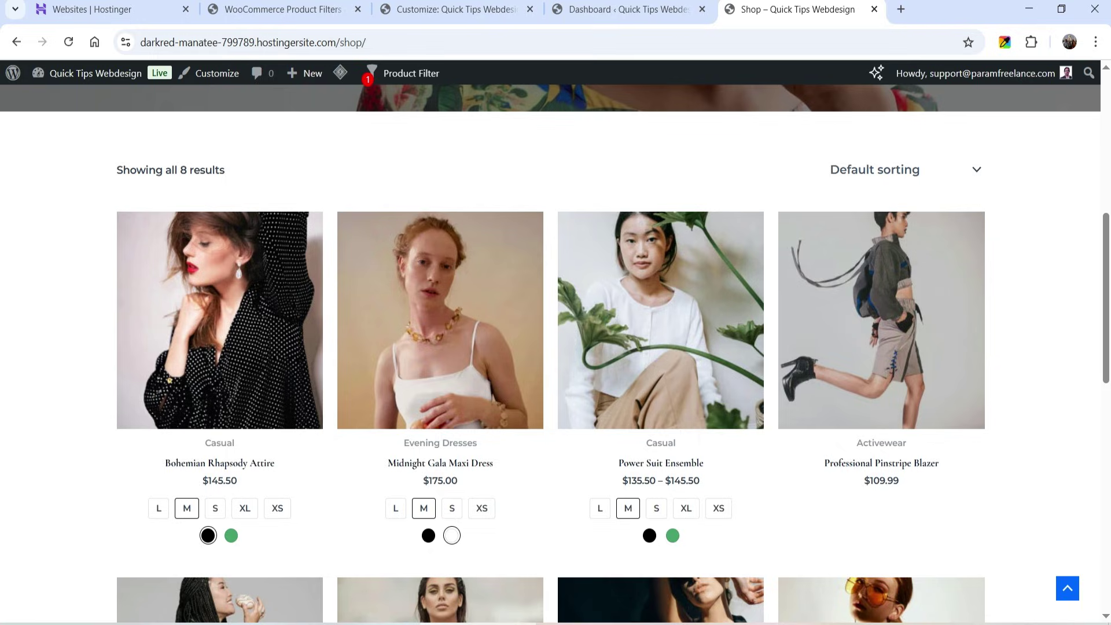
click(198, 76)
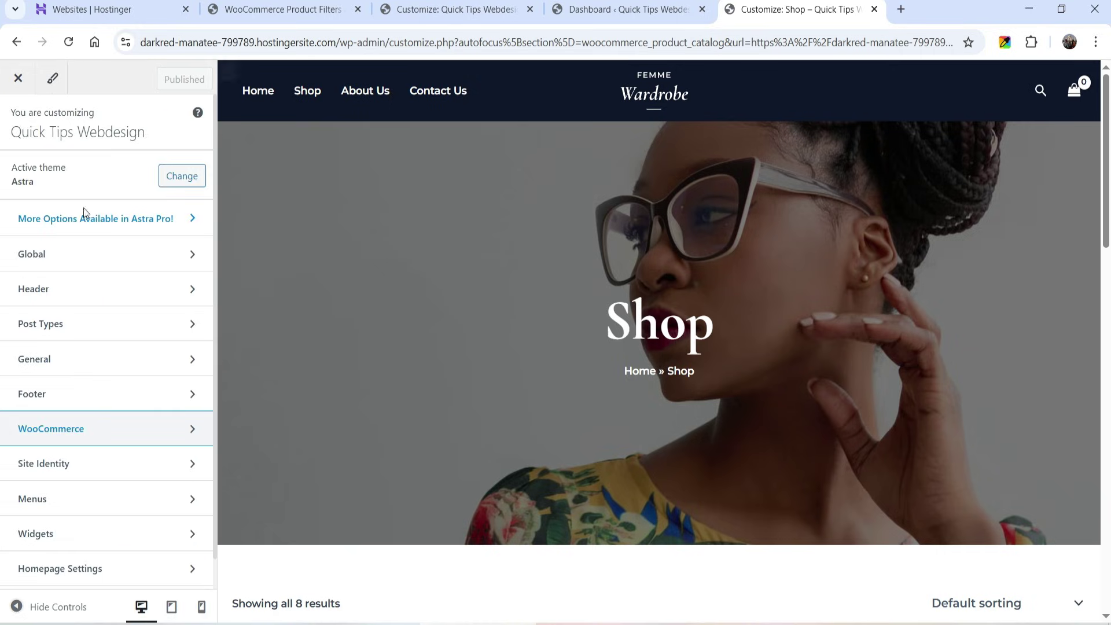
Set WooCommerce > Product Catalog to Left Sidebar layout, publish, and close the Customizer
click(67, 431)
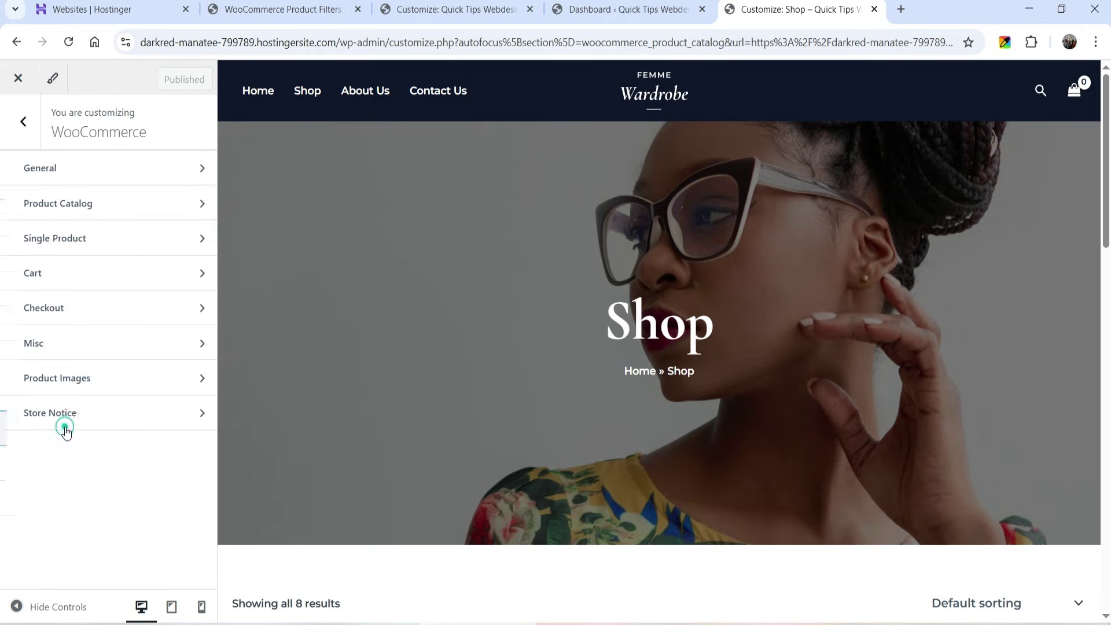
click(56, 213)
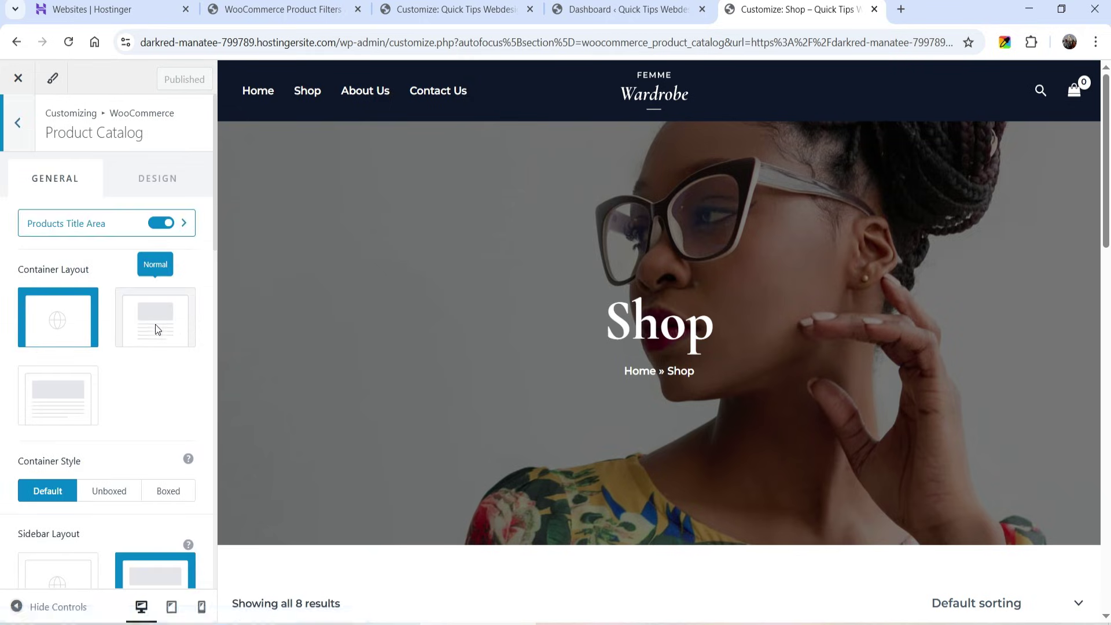
scroll(155, 324, down, 4)
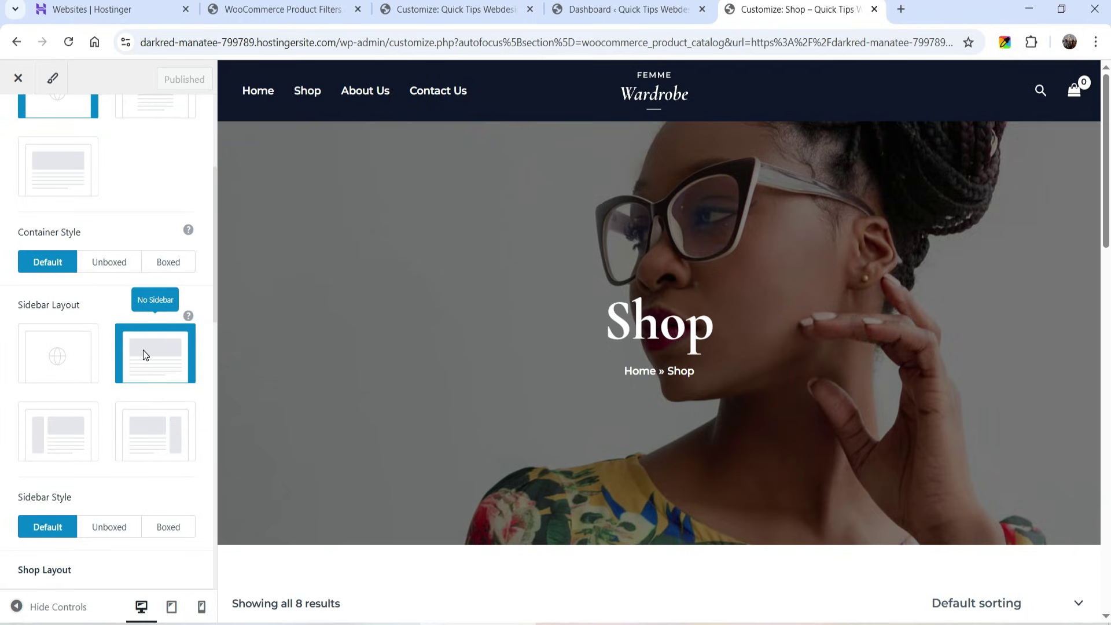
scroll(145, 355, down, 4)
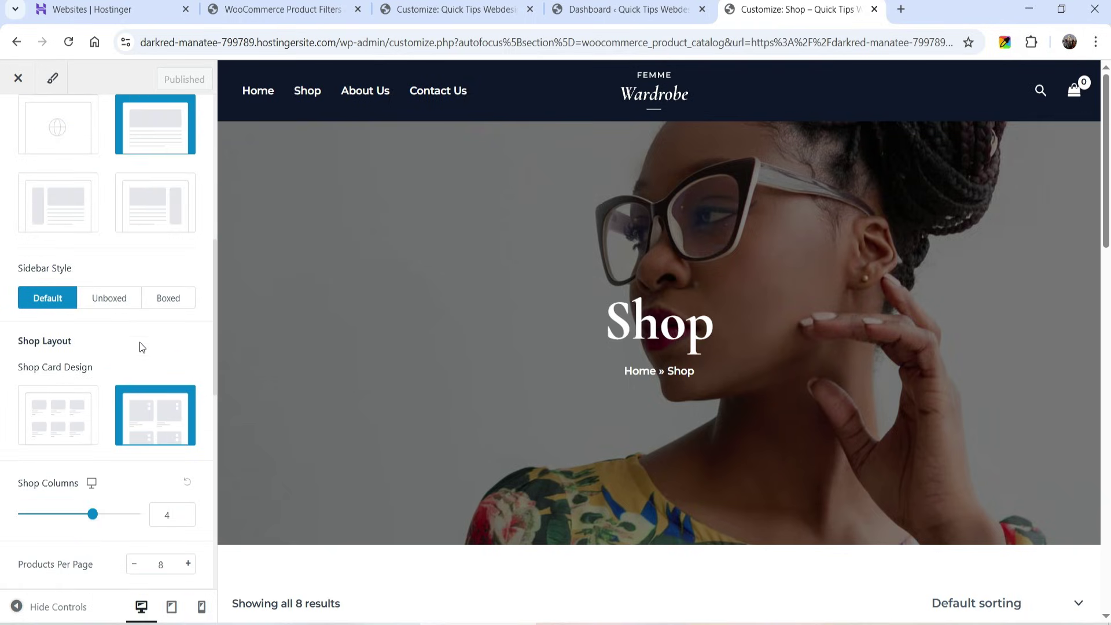
click(57, 210)
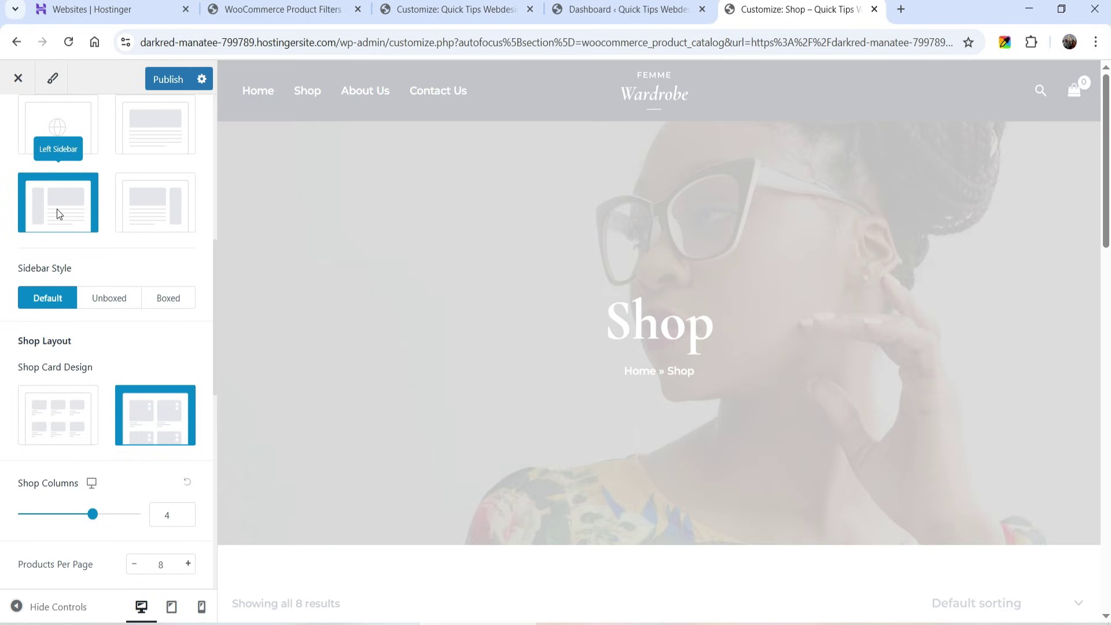
scroll(796, 367, down, 8)
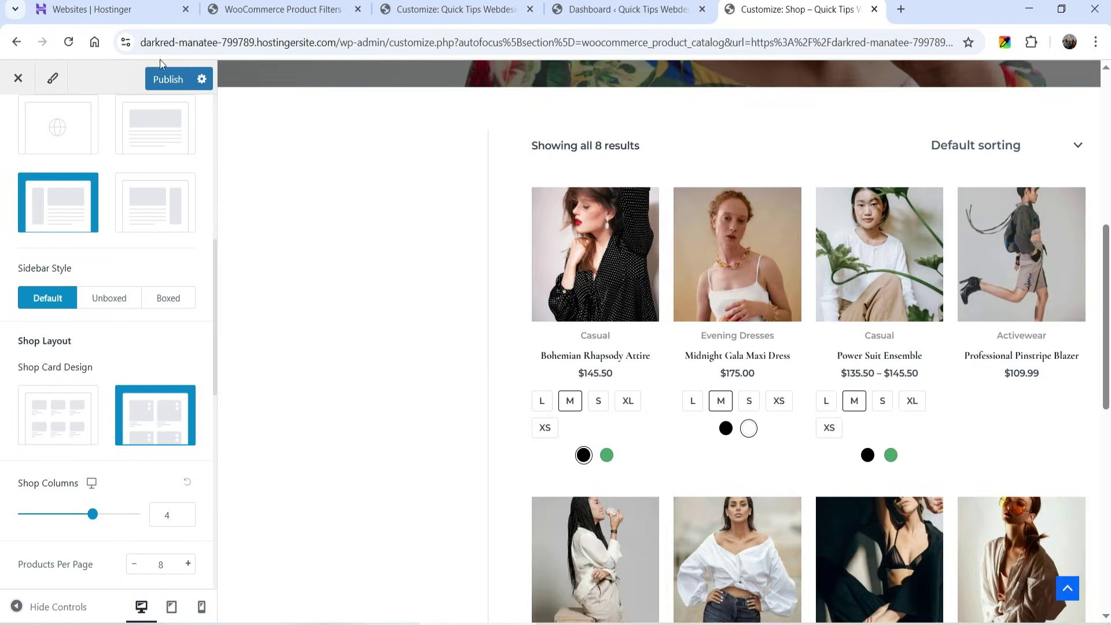
click(162, 81)
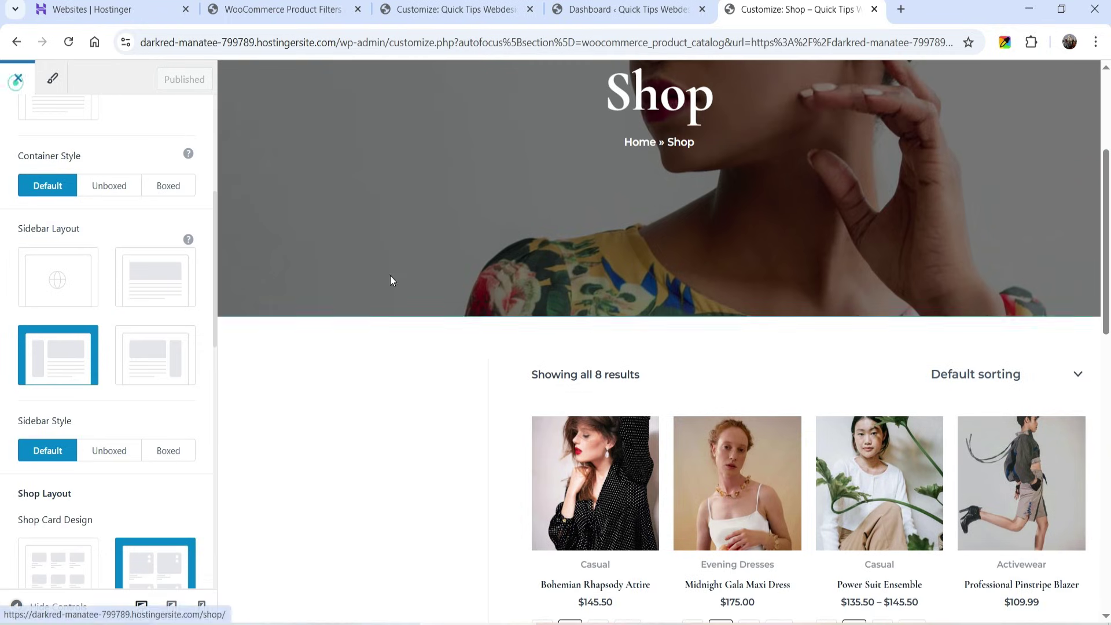
click(18, 79)
Purge all LiteSpeed cache, confirm the shop's empty left sidebar, and return to the Dashboard
scroll(393, 301, down, 5)
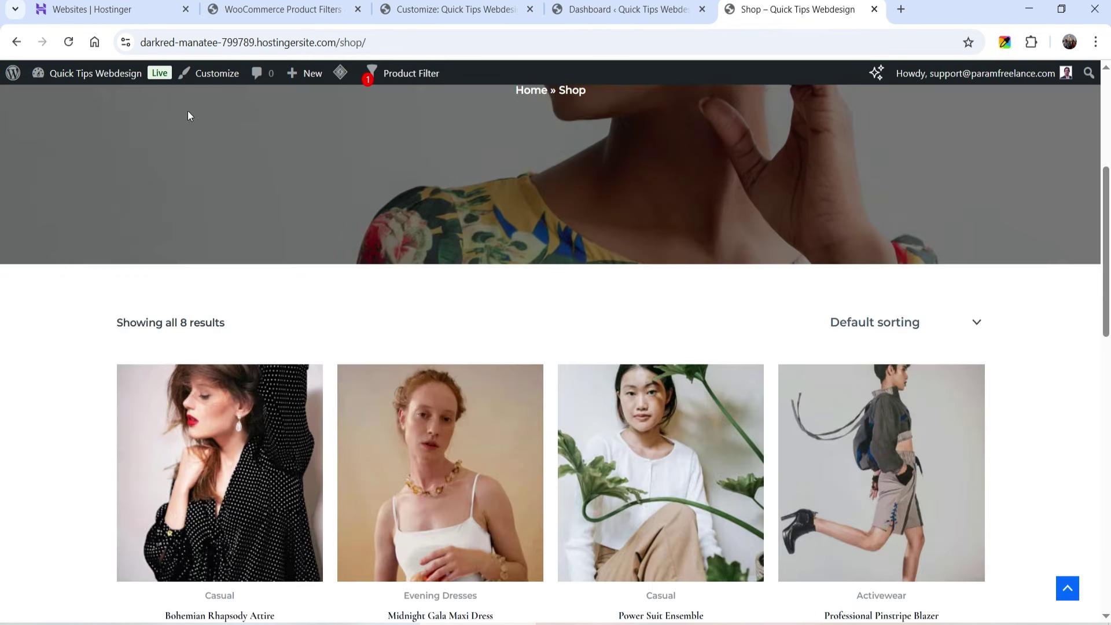
mouse_move(340, 73)
click(359, 132)
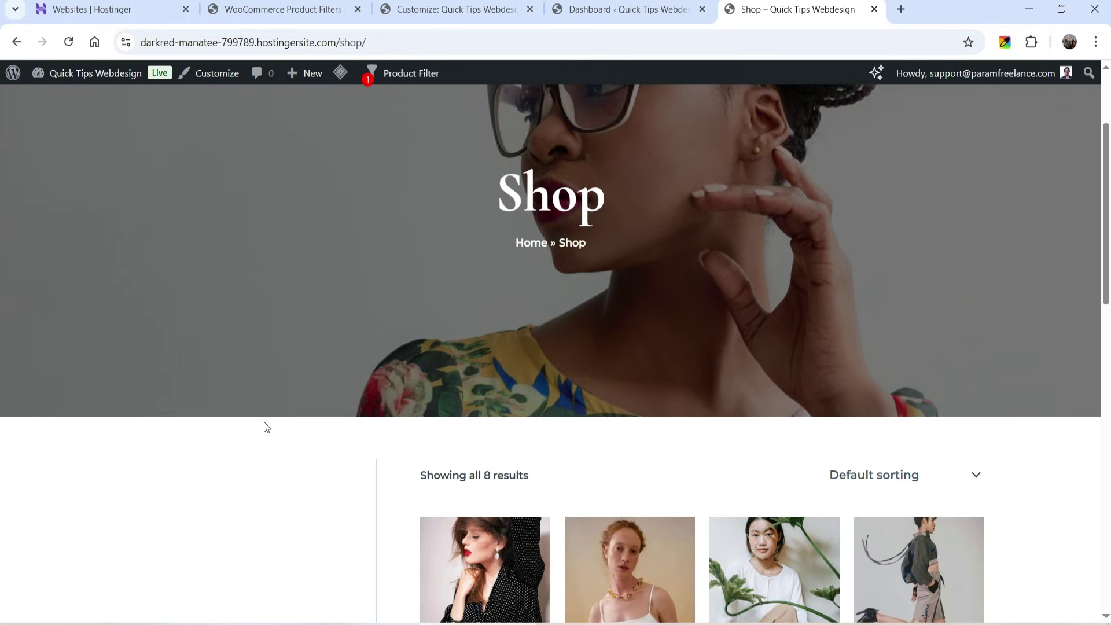
scroll(264, 278, down, 5)
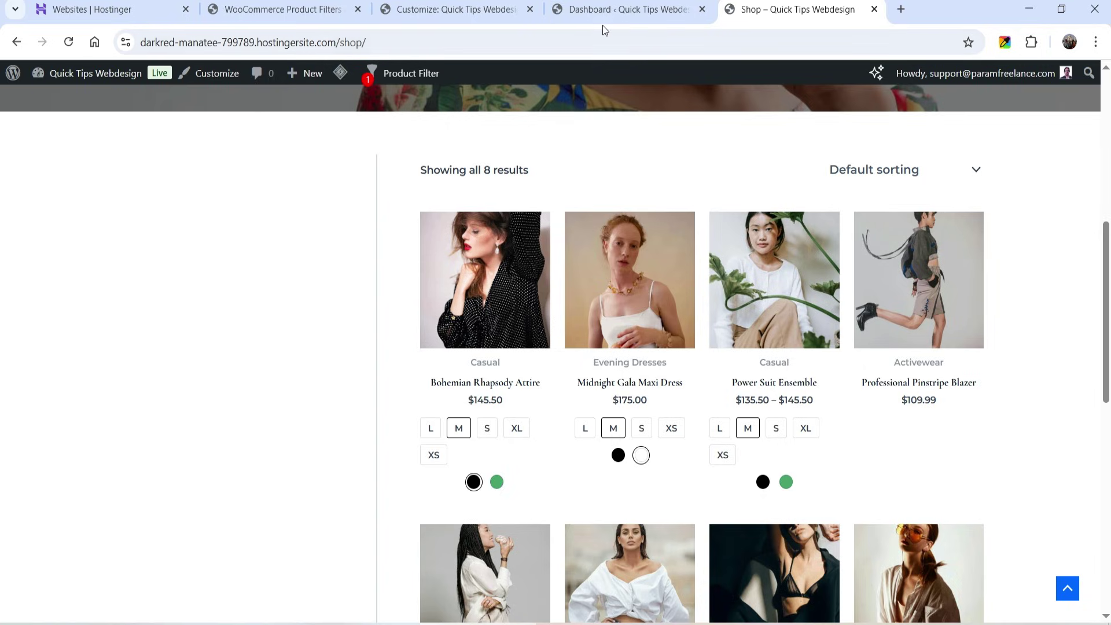
click(604, 10)
In Widgets, insert the Dynamic Ajax Filter block (searched as 'dyna') into the WooCommerce Sidebar
mouse_move(62, 527)
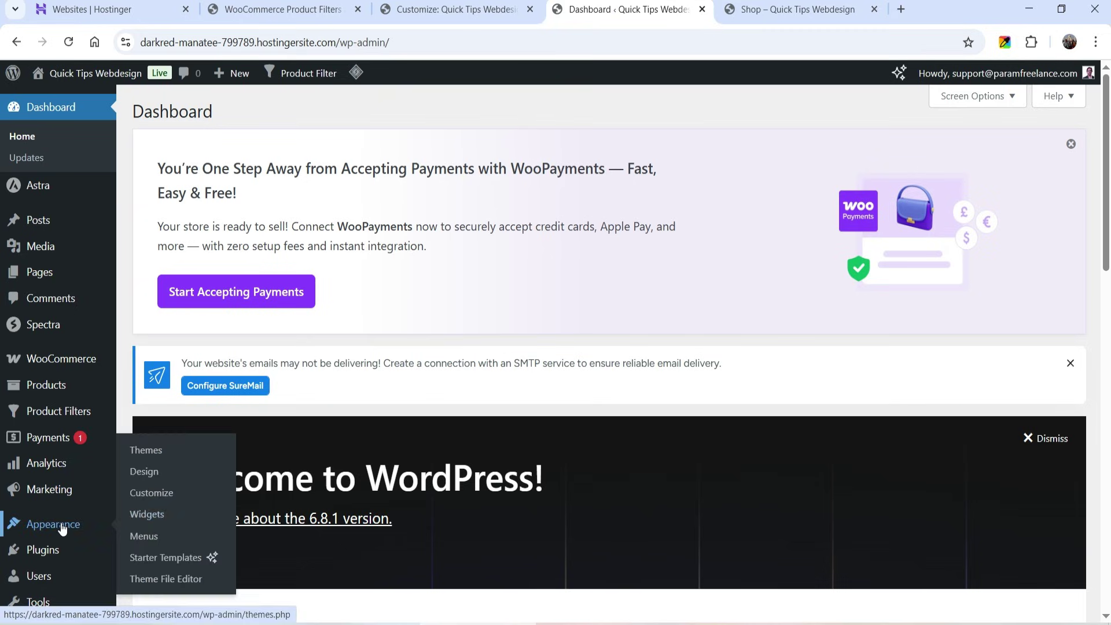
click(149, 521)
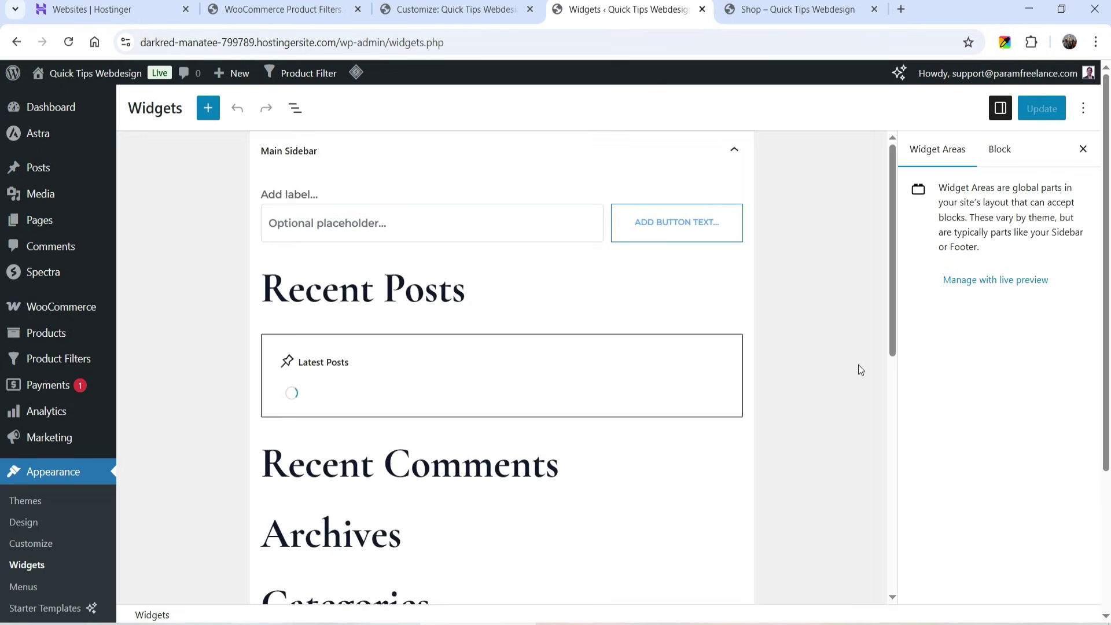
click(734, 149)
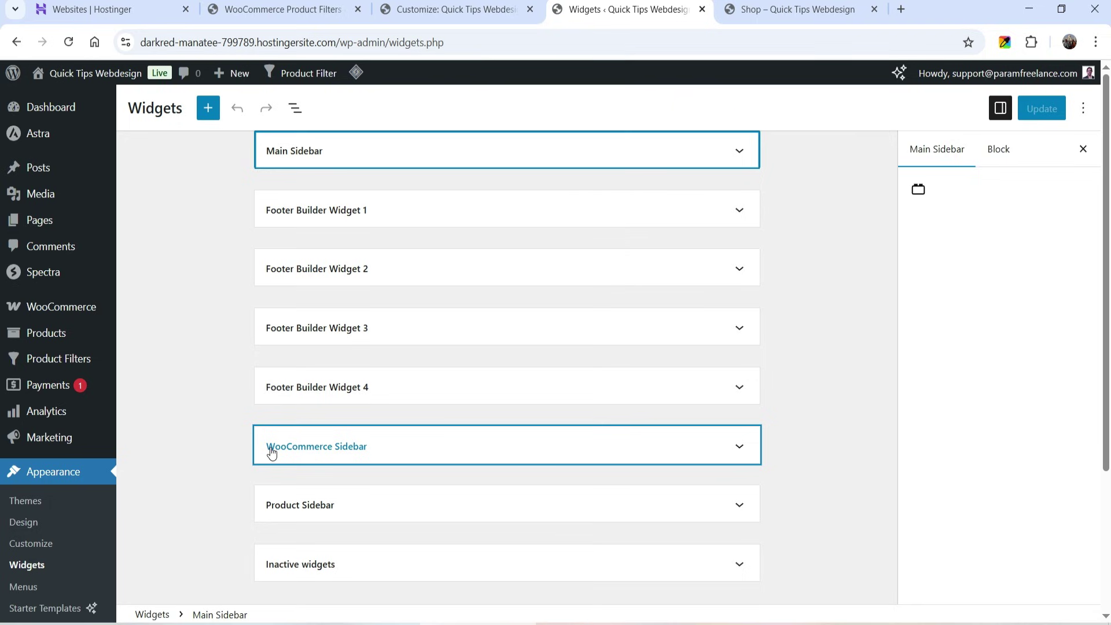
click(739, 447)
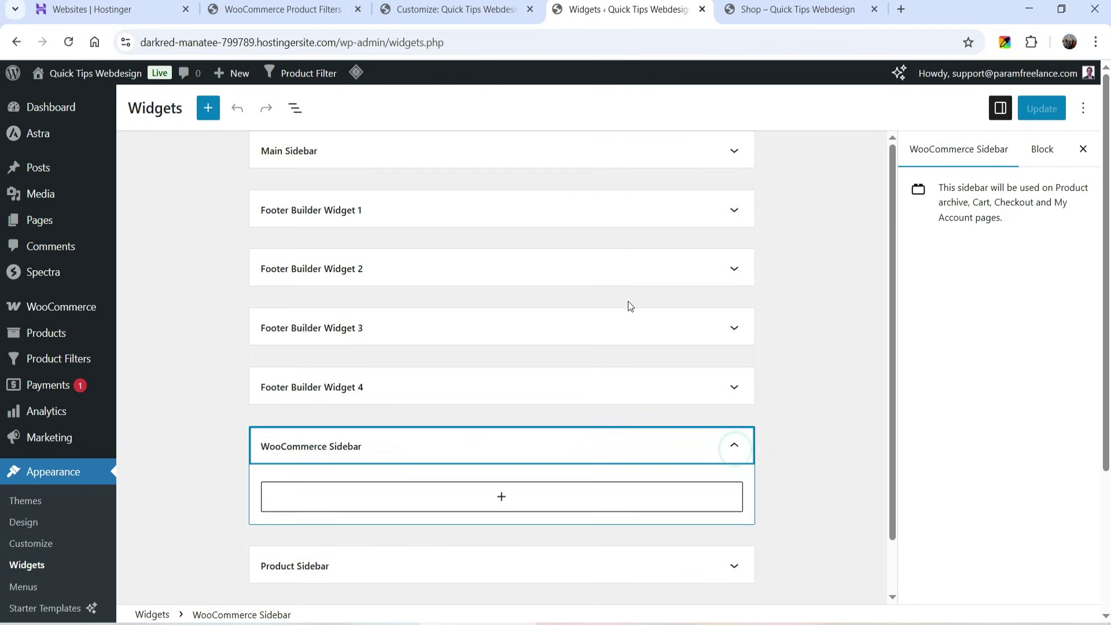
click(502, 438)
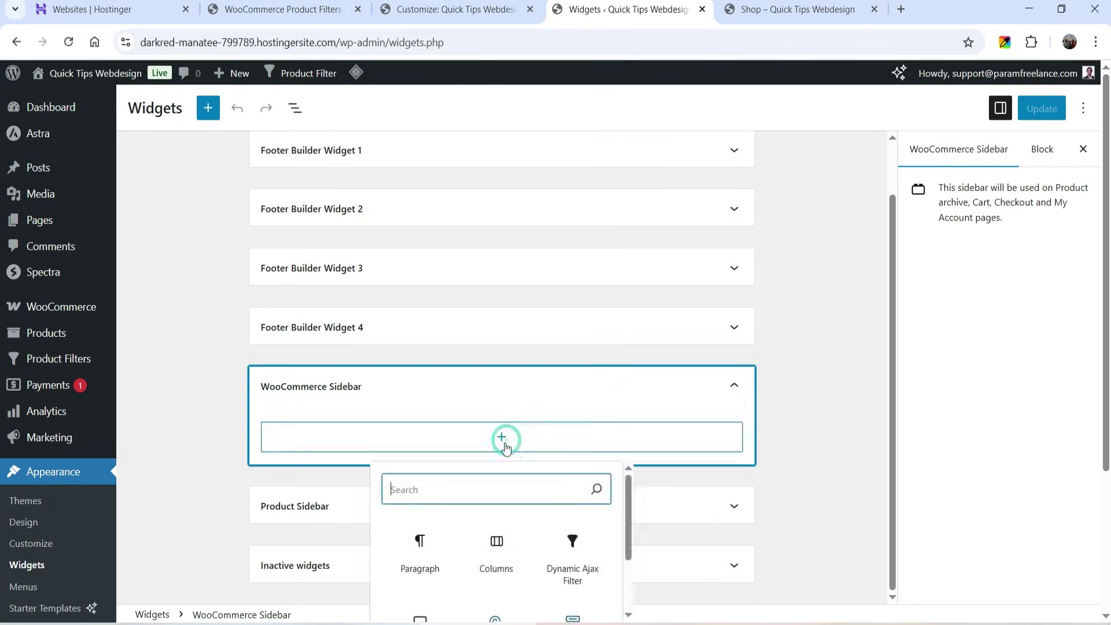
text(dyn)
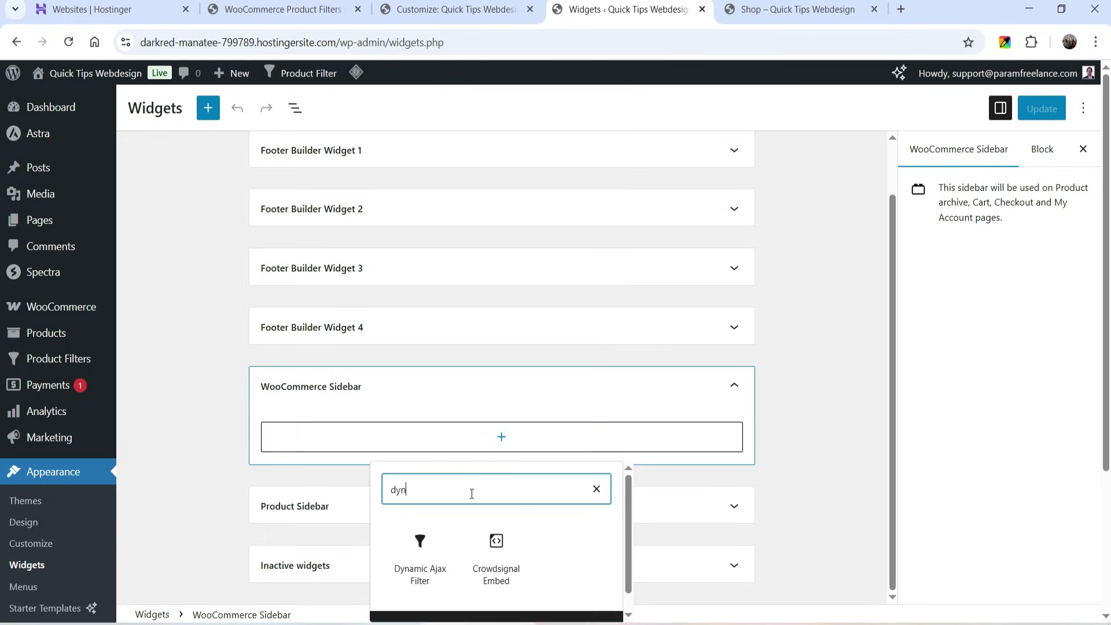
text(a)
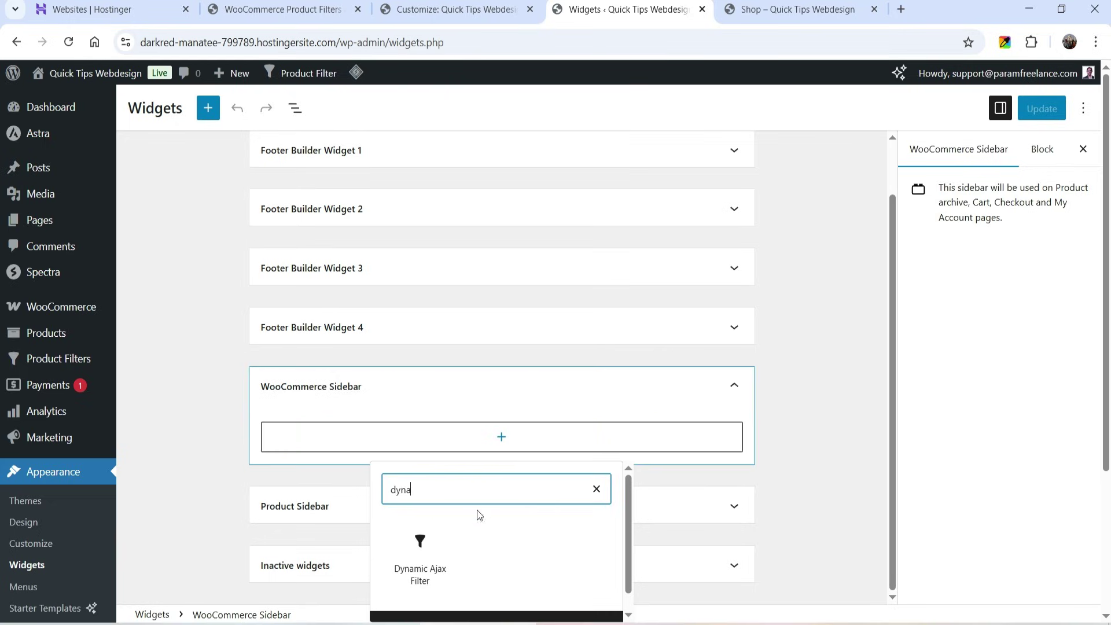
click(420, 564)
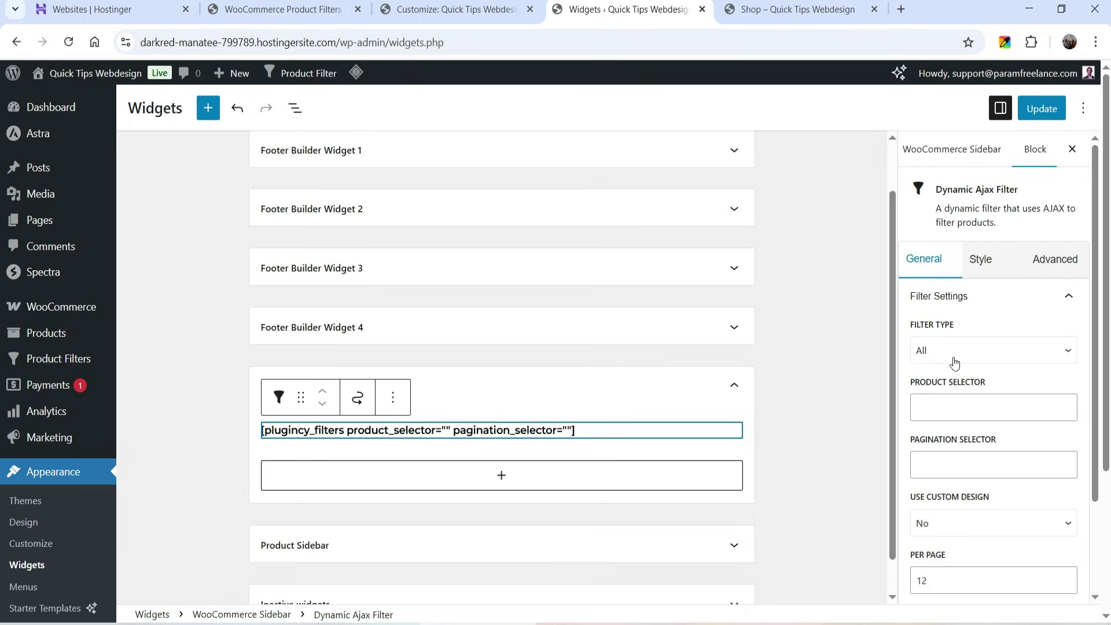
Keep the filter block's Use Custom Design option set to No
scroll(1004, 339, down, 2)
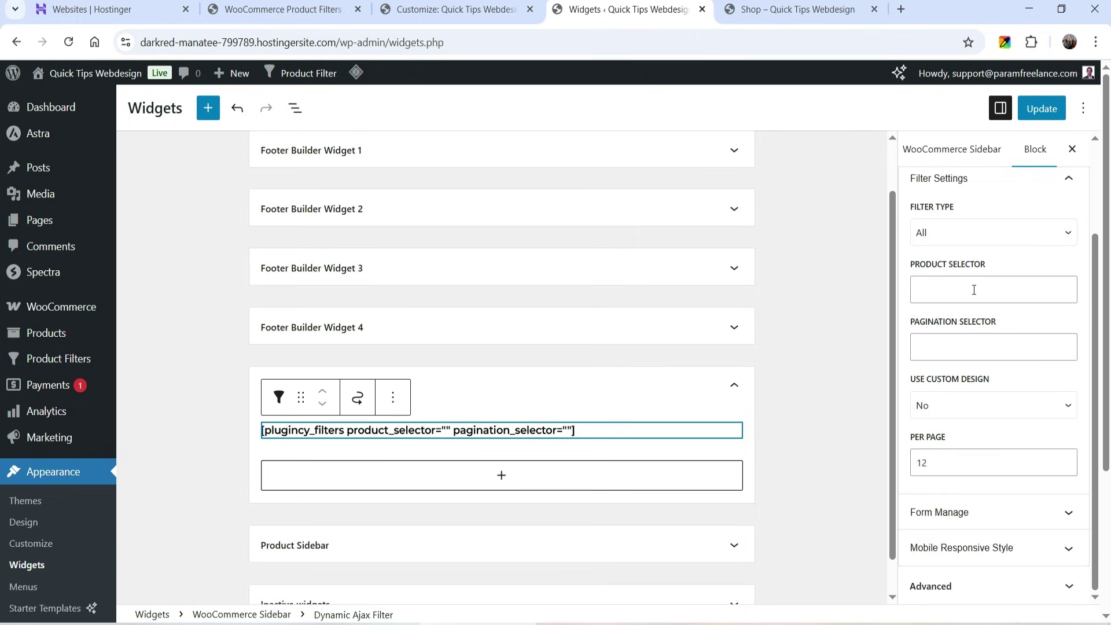
scroll(1001, 318, down, 2)
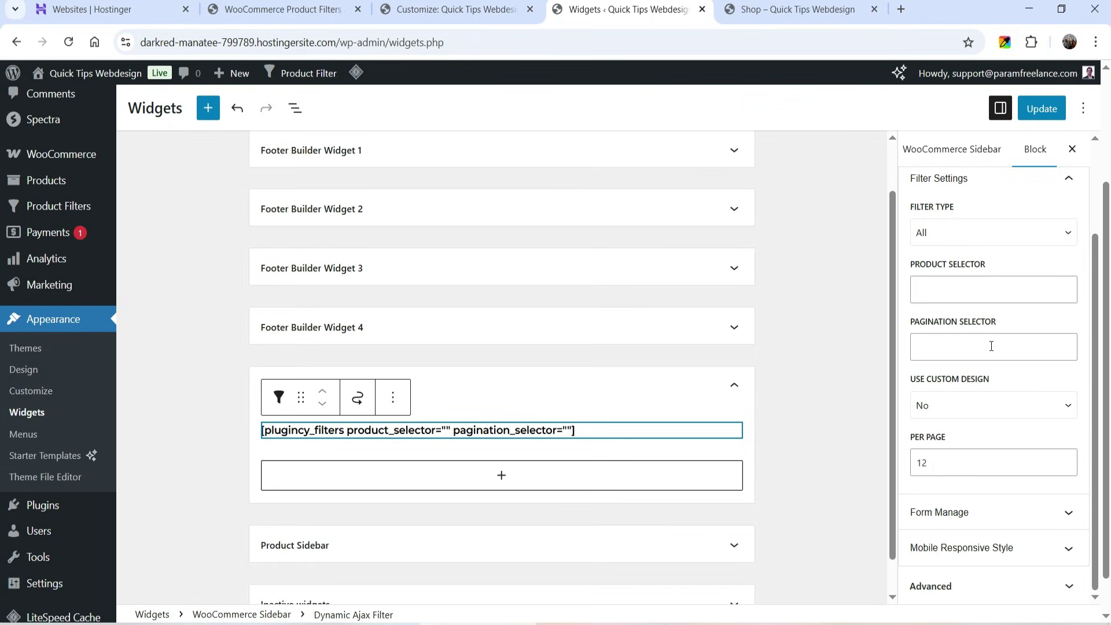
scroll(1022, 322, down, 1)
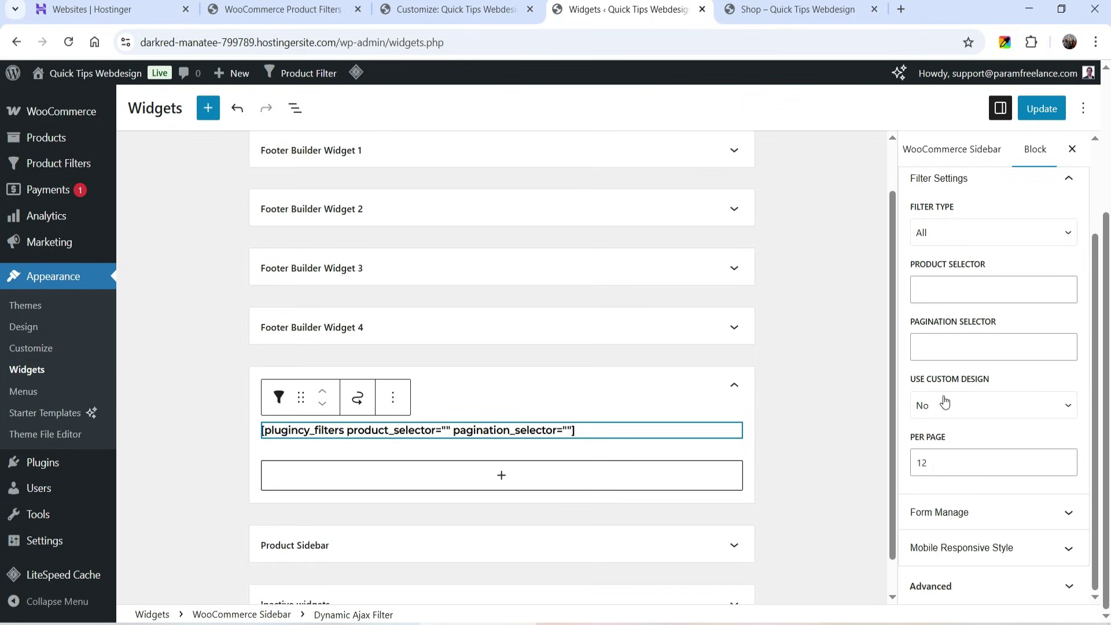
click(988, 405)
click(988, 403)
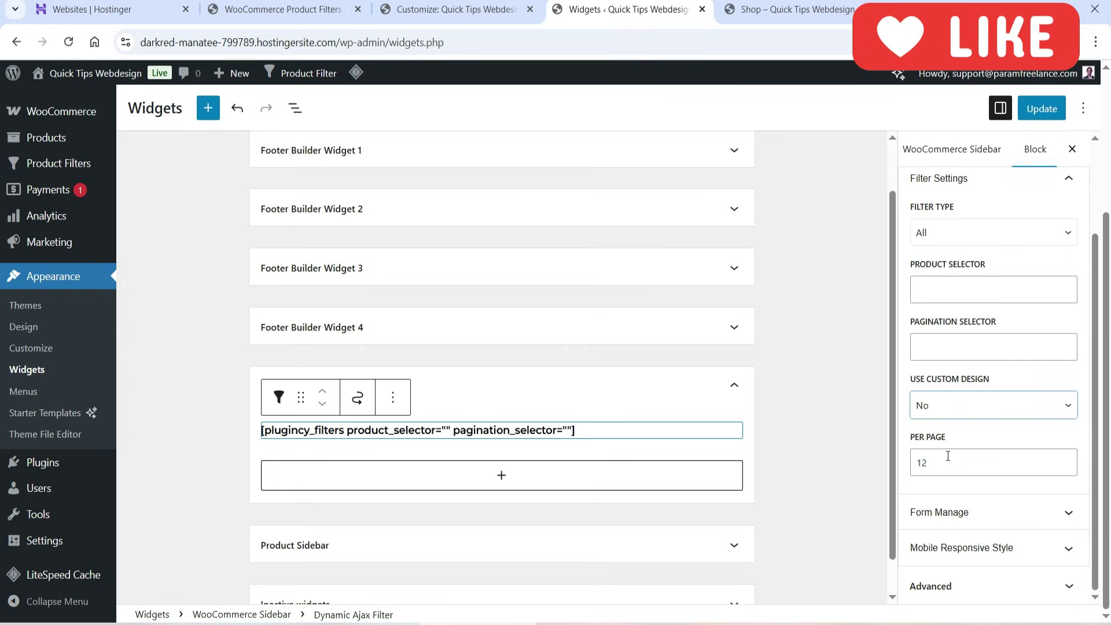
Expand the block's Form Manage filter list, then bring up the Product Filters Form Style page
click(983, 517)
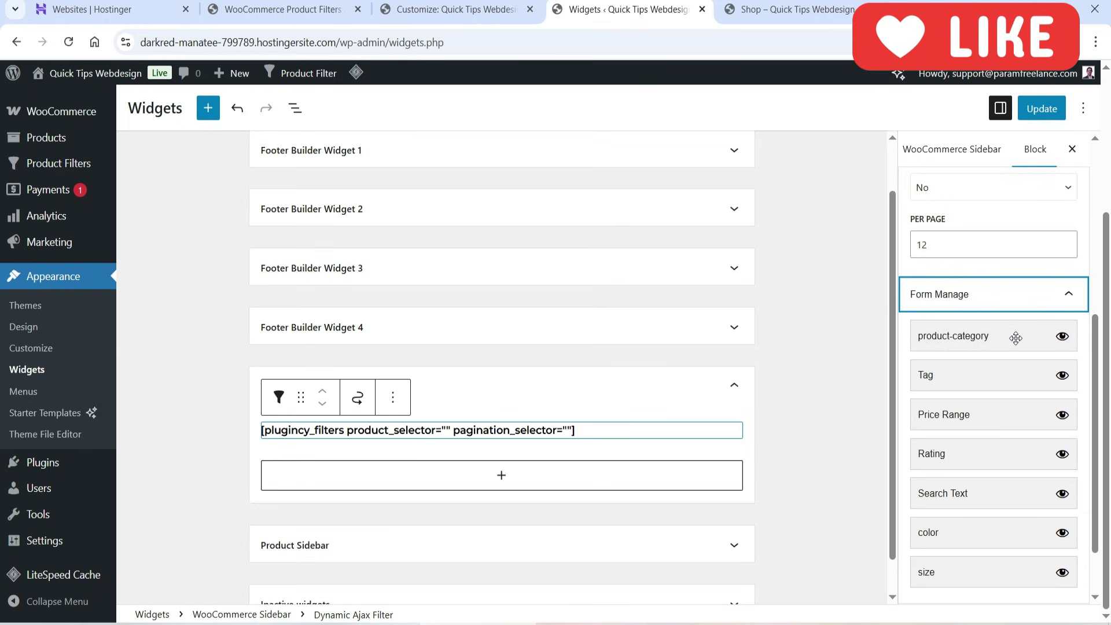
scroll(1012, 335, down, 1)
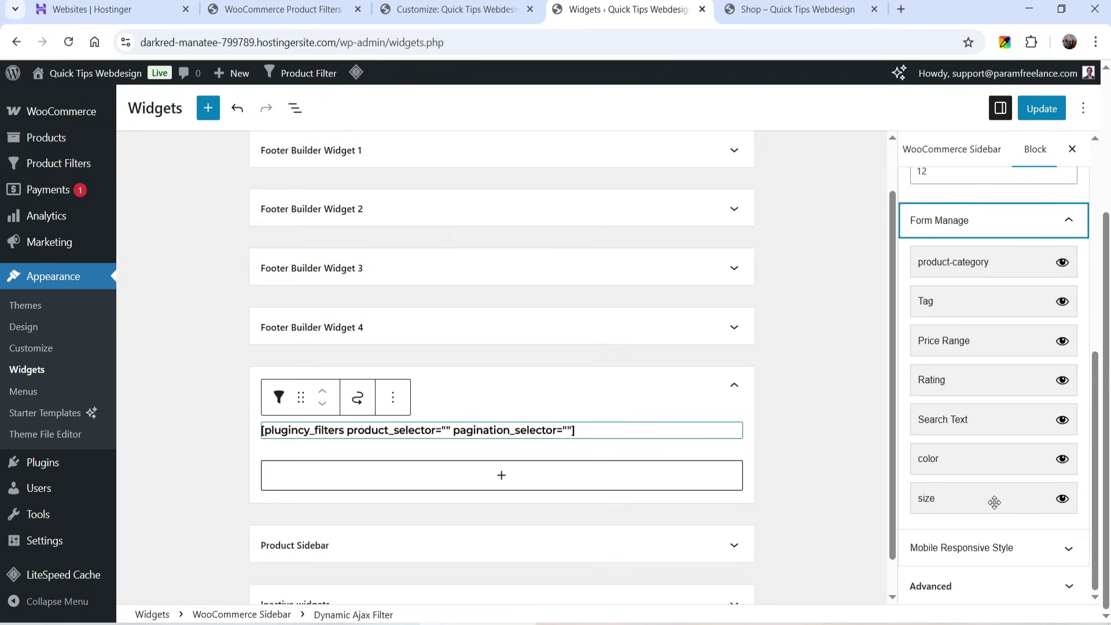
click(255, 9)
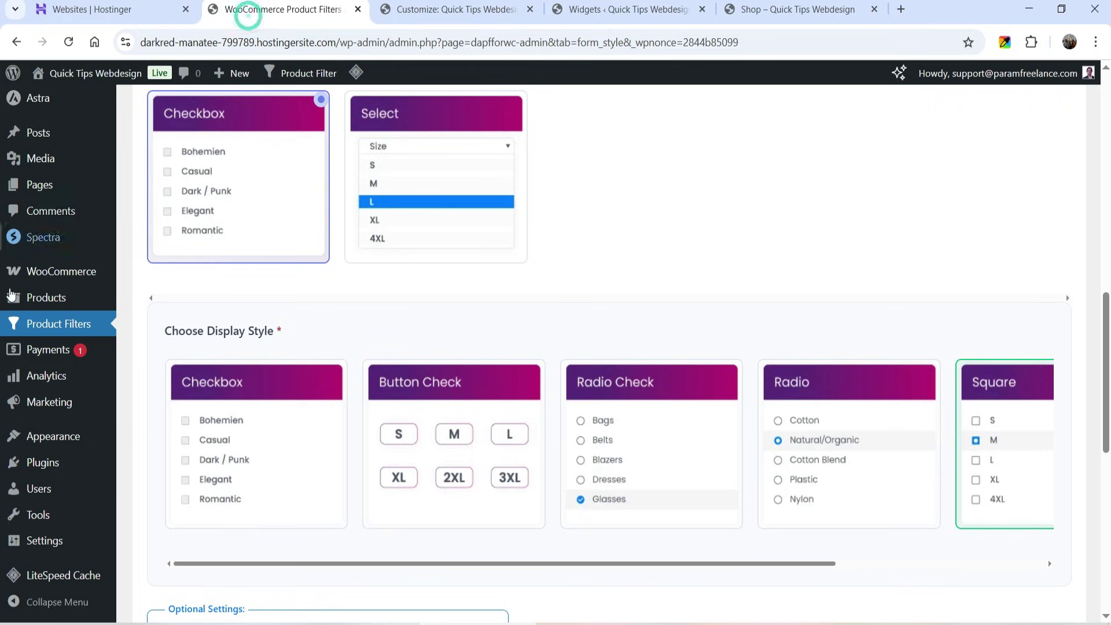
Review the All Products list and the product Categories page
click(51, 303)
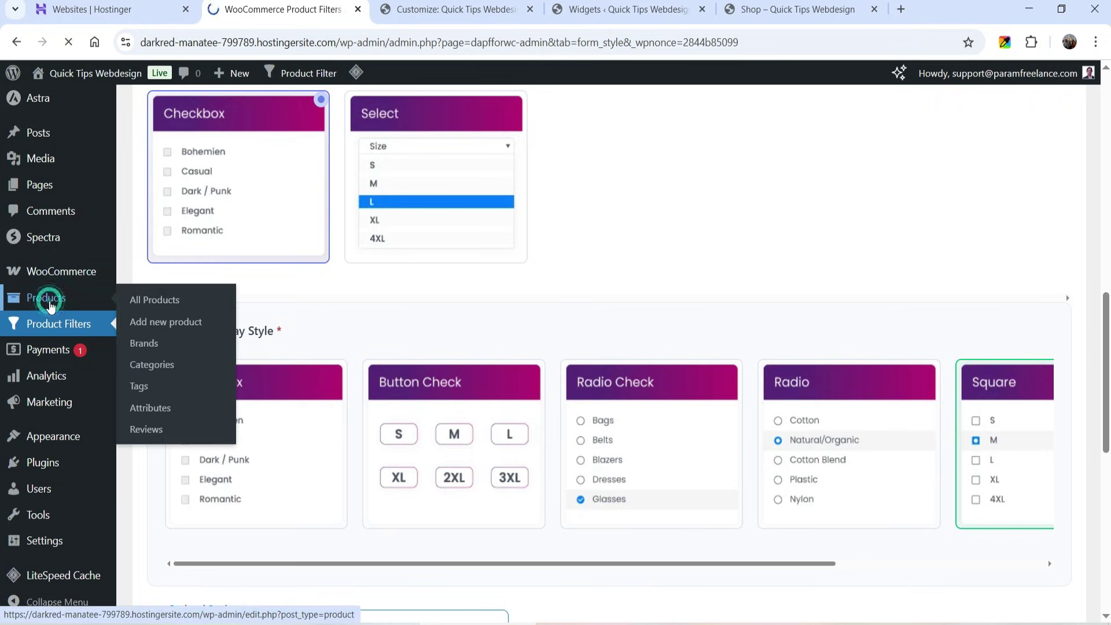
scroll(516, 223, down, 5)
scroll(491, 278, up, 5)
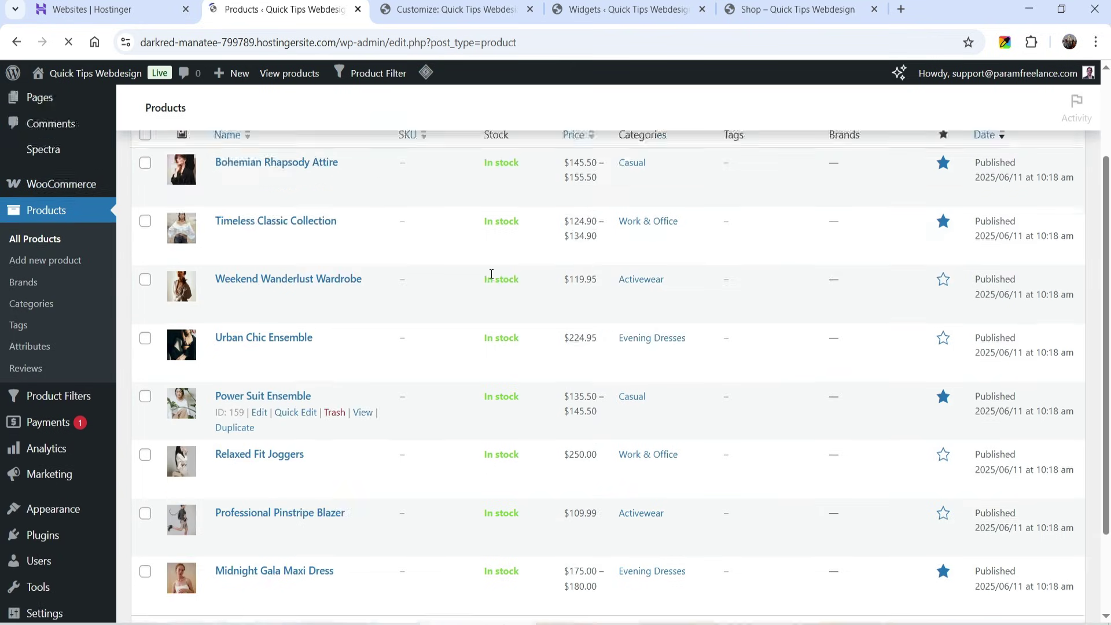
click(30, 427)
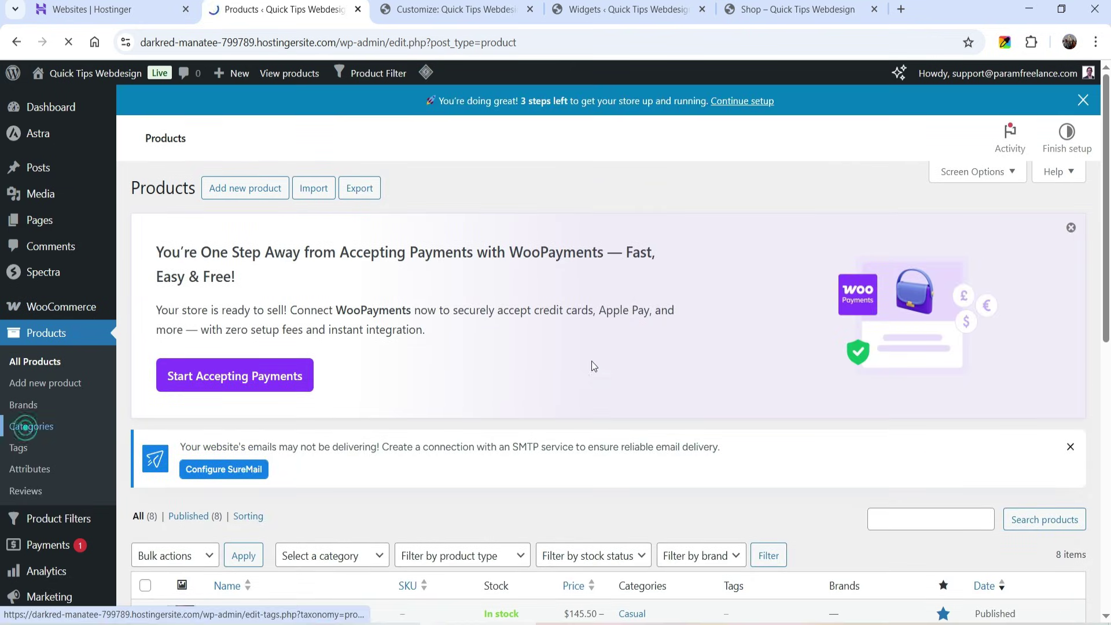
scroll(638, 354, down, 2)
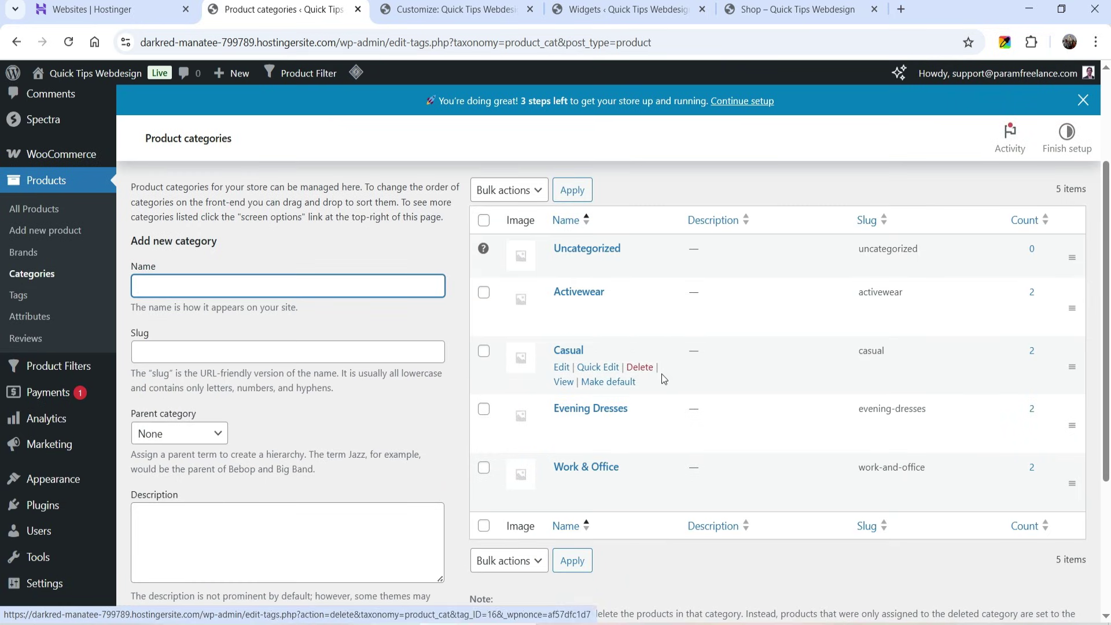
Check the product Attributes, Tags and Brands pages, then return to the Widgets editor
click(34, 323)
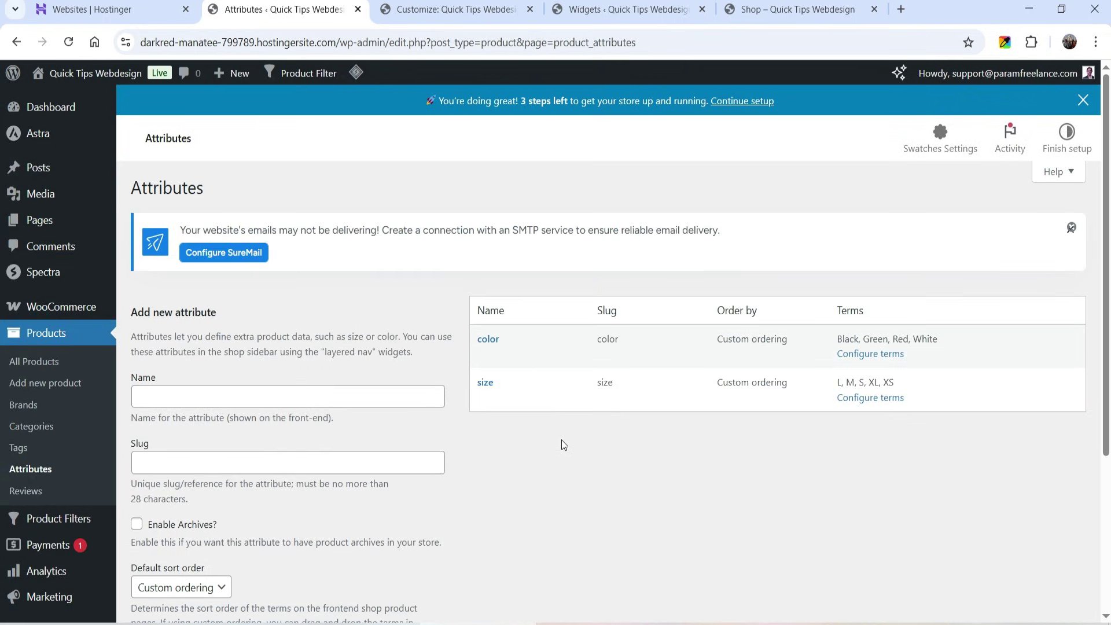
click(9, 447)
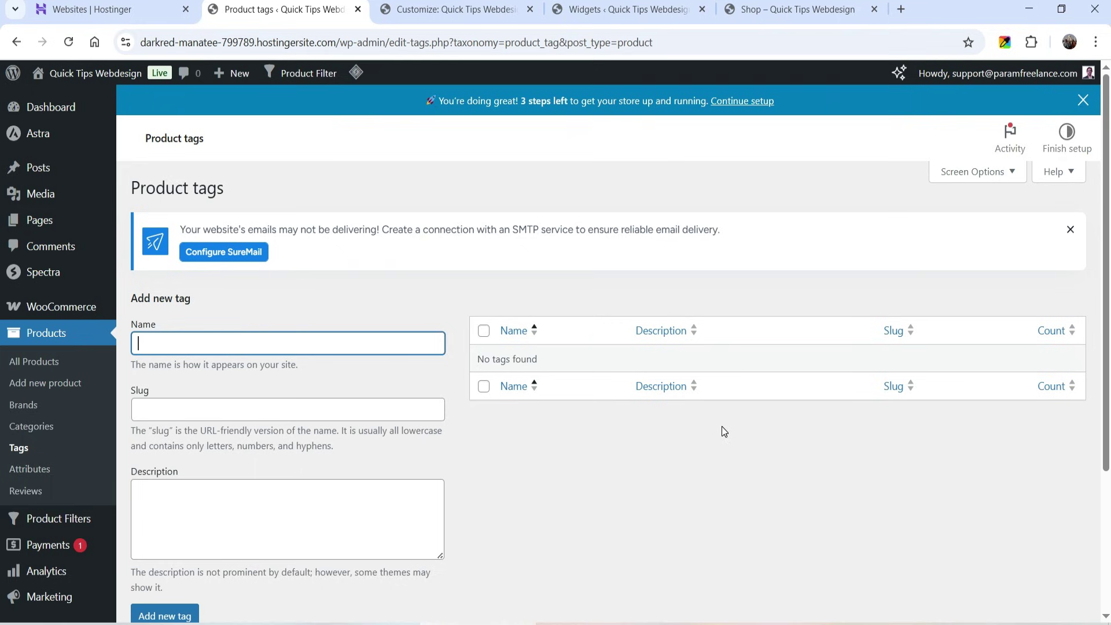
click(13, 404)
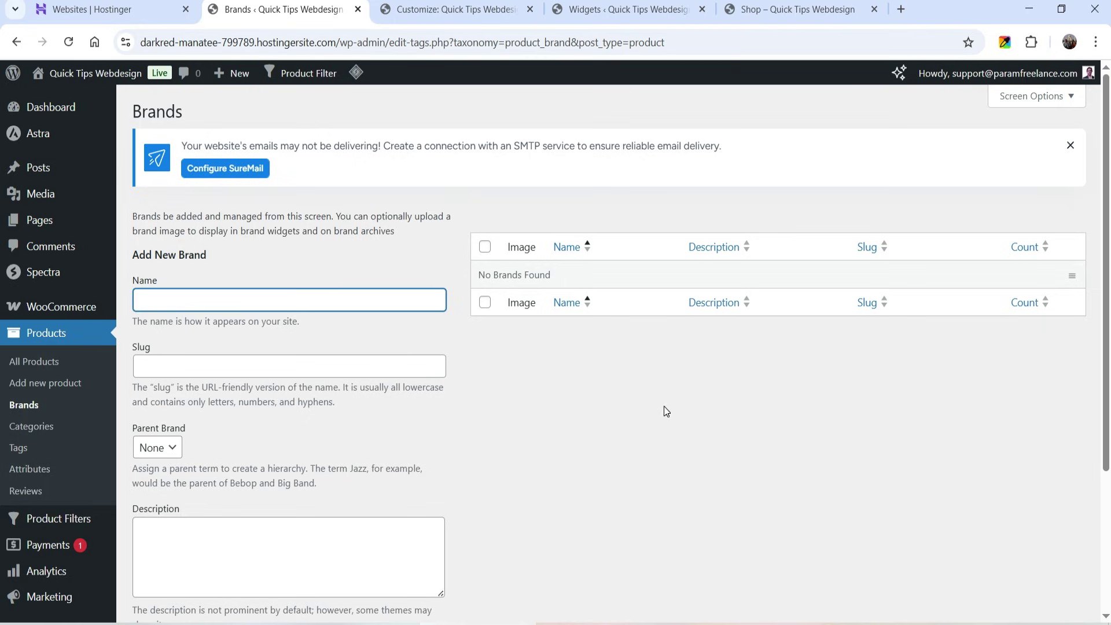
click(628, 10)
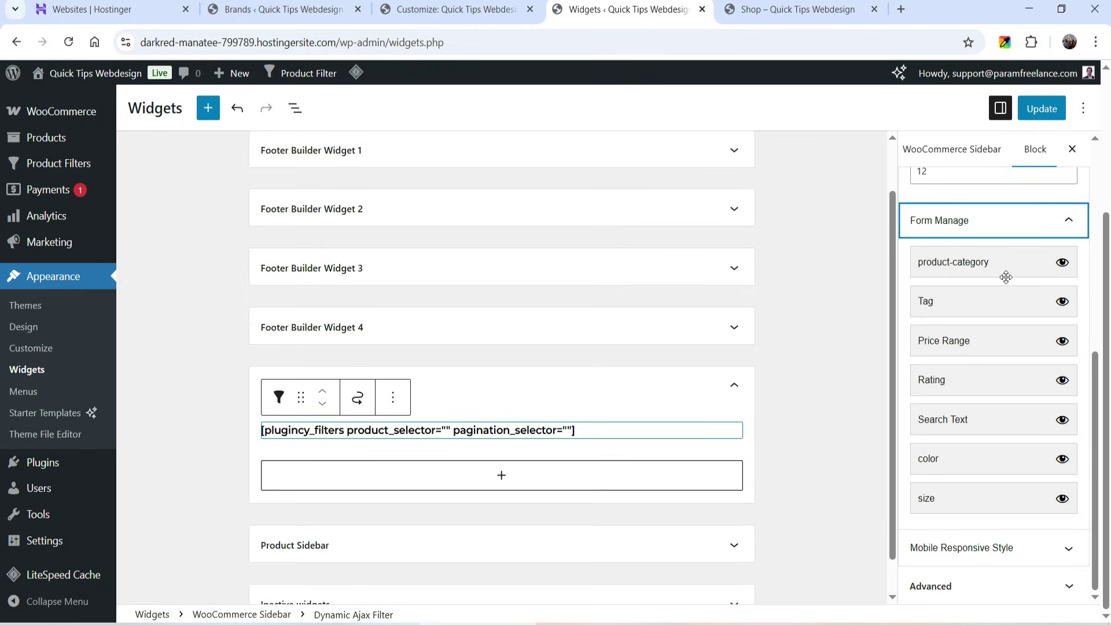
Drag Search Text, color and size to the top of the Form Manage list, then go to Shop
click(920, 493)
drag(973, 399, 951, 254)
drag(959, 465, 955, 301)
drag(926, 499, 1001, 352)
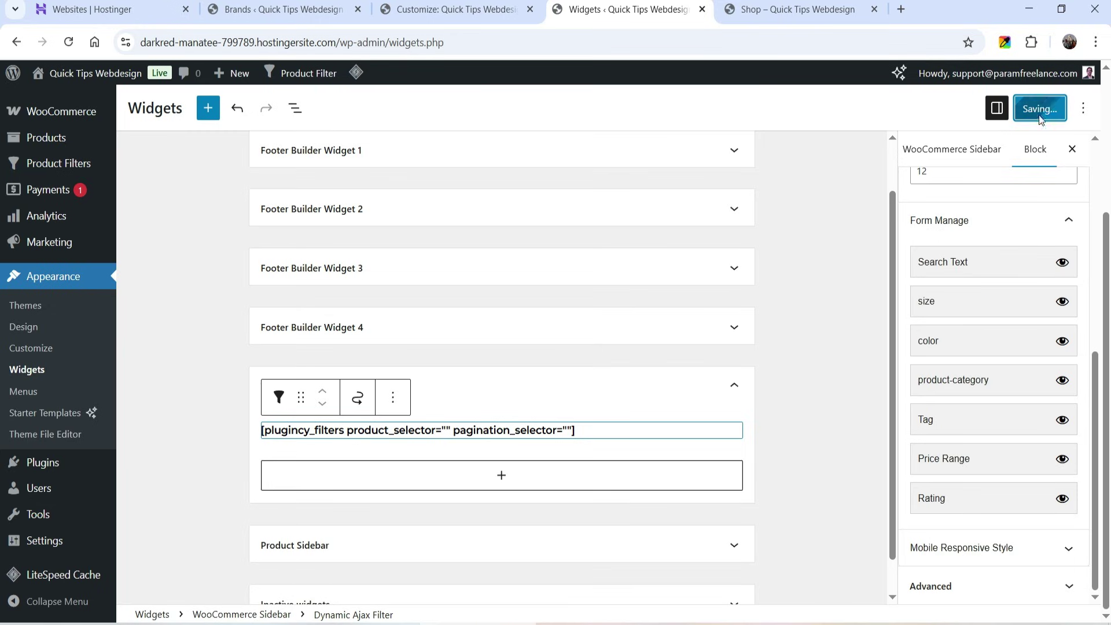
click(770, 9)
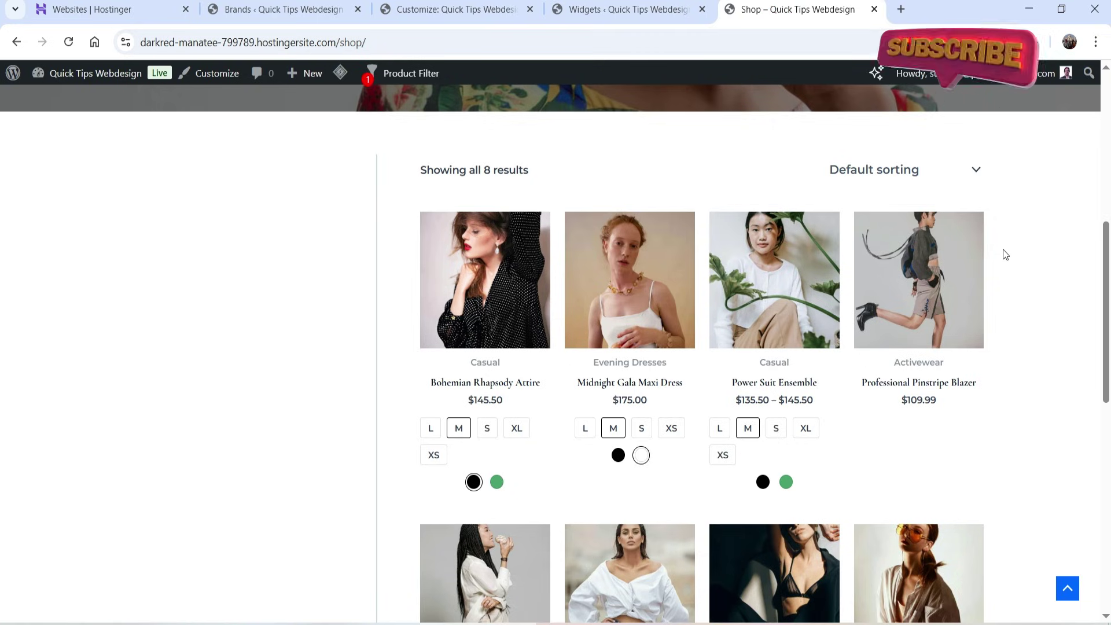
Purge All LiteSpeed caches, review the refreshed shop filter sidebar, and close the Customize tab
mouse_move(340, 73)
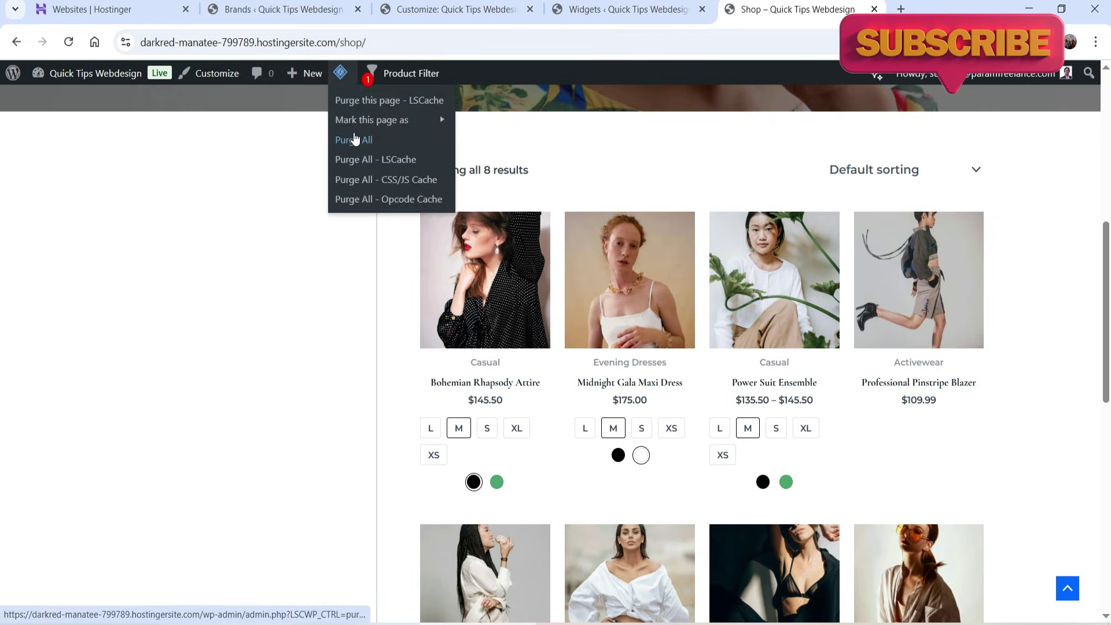
click(354, 140)
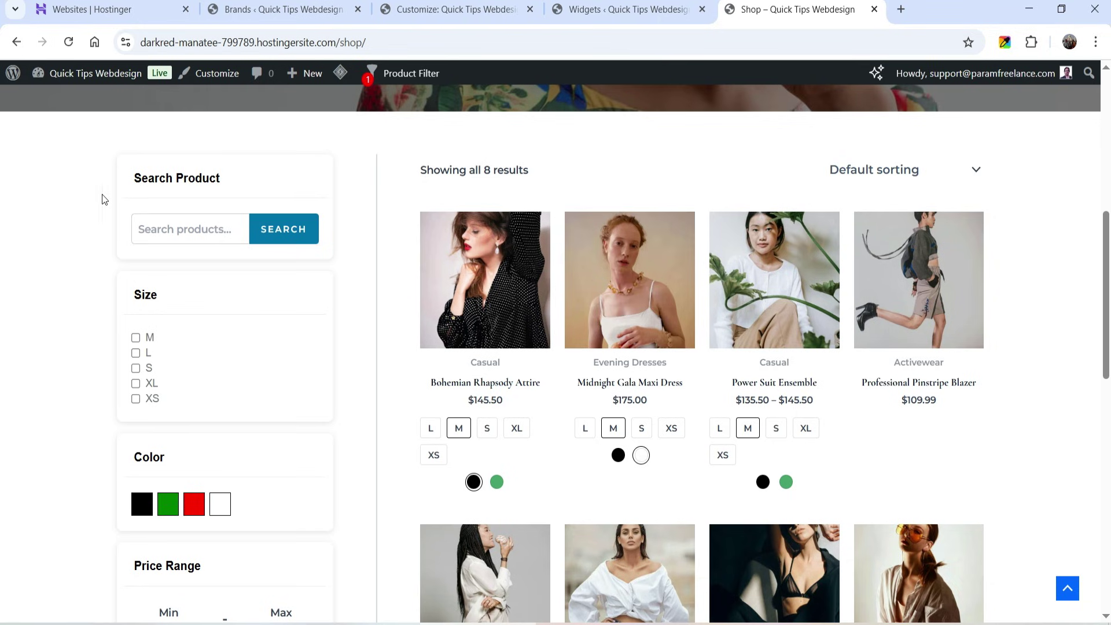
scroll(141, 199, down, 2)
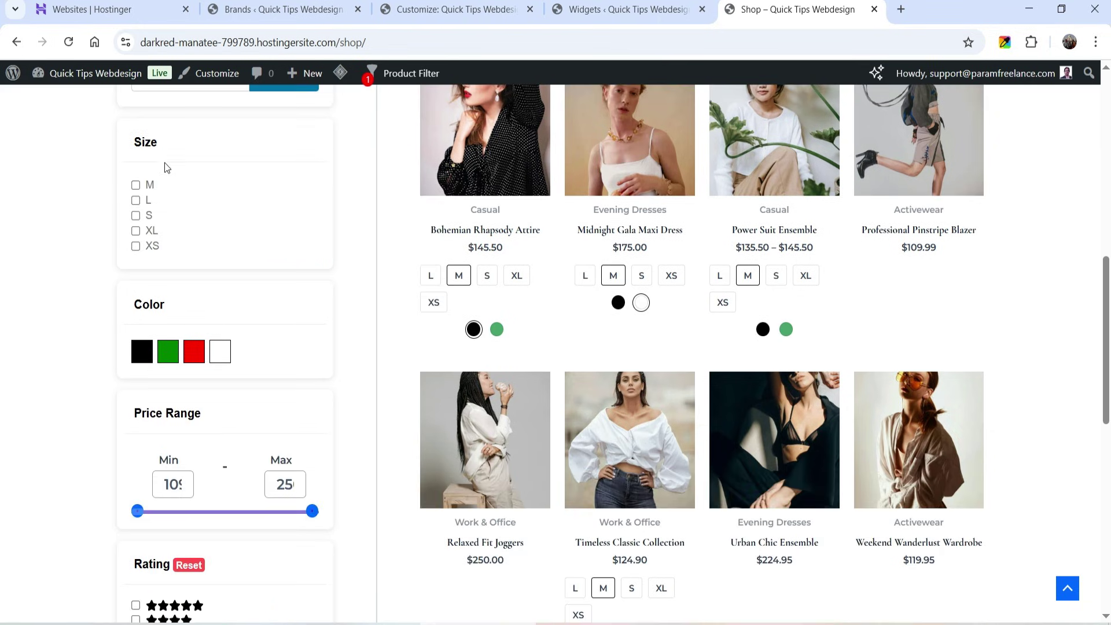
scroll(237, 307, down, 2)
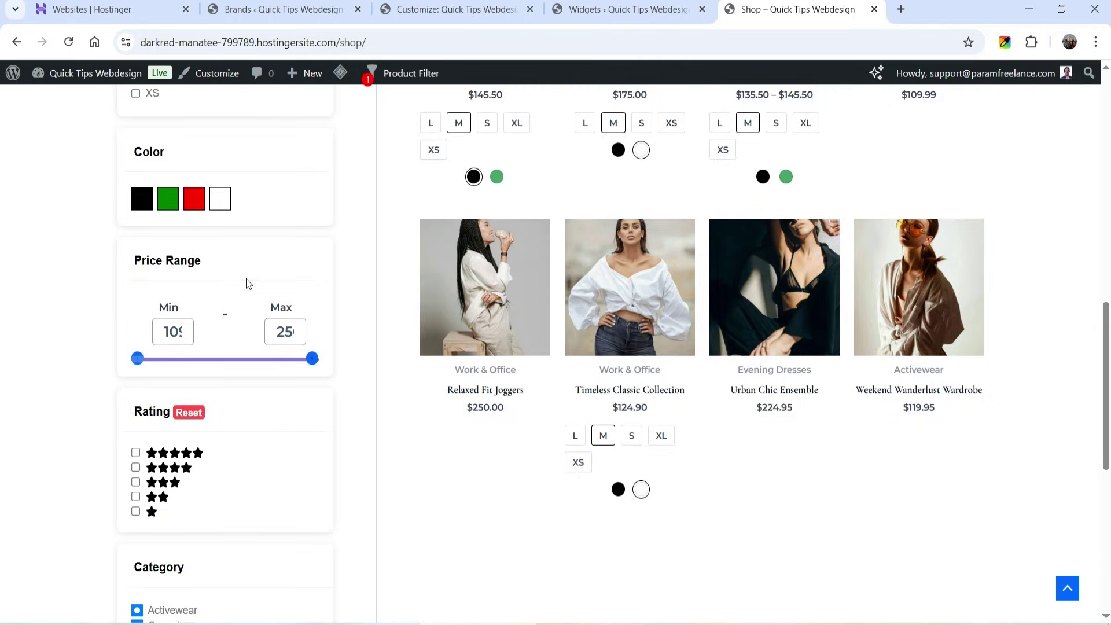
scroll(245, 279, down, 3)
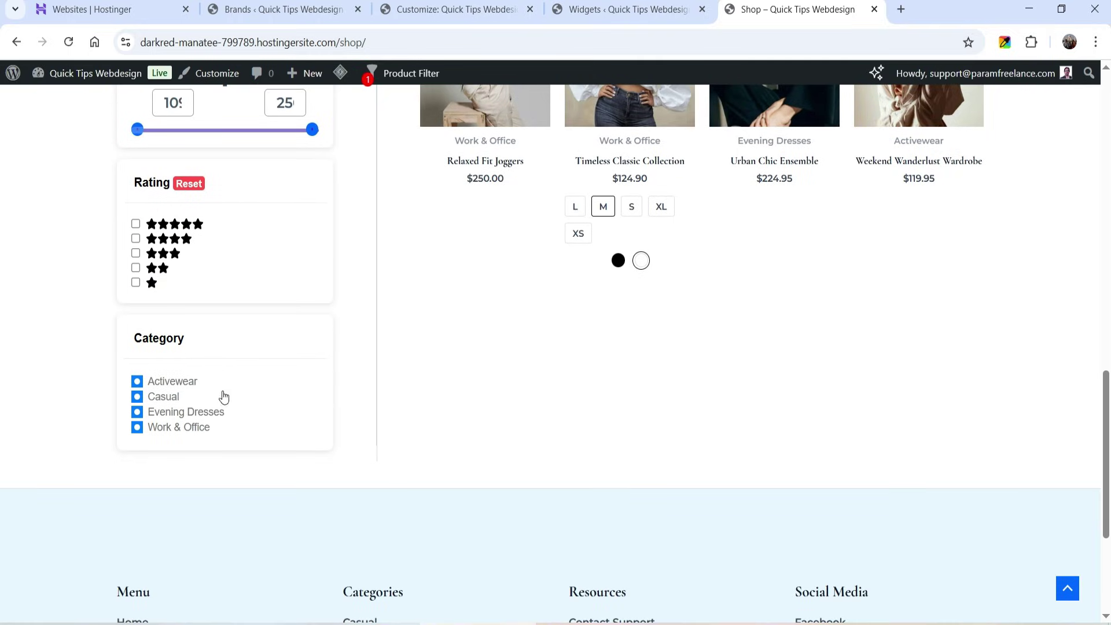
click(530, 9)
Open the Product Filters Form Style settings from the Brands page, glancing at the shop
click(284, 9)
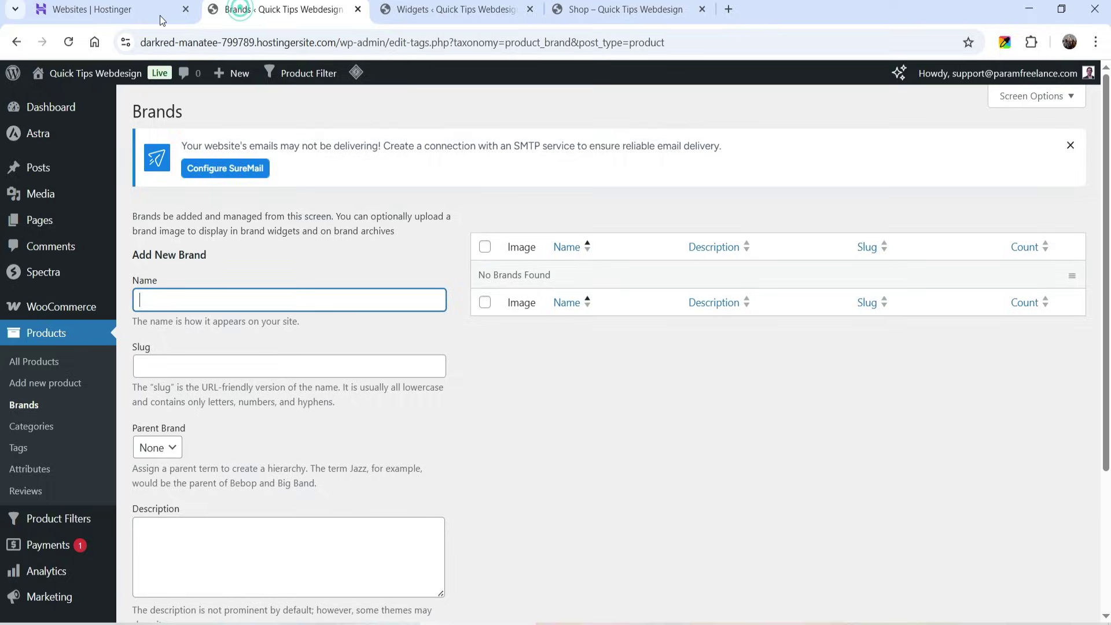
click(61, 521)
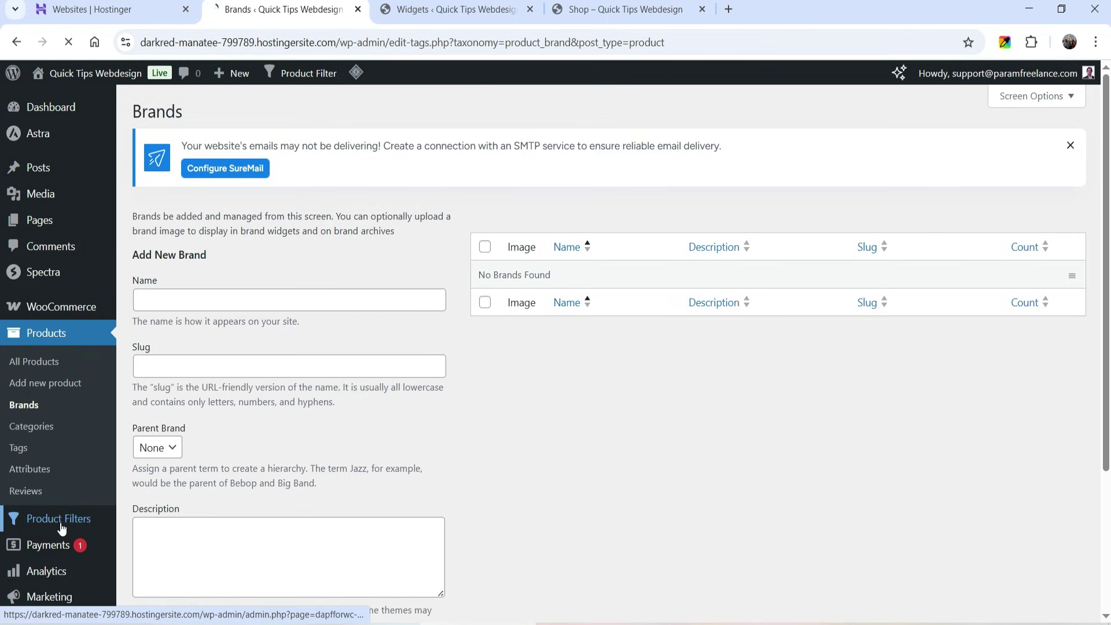
scroll(347, 301, down, 5)
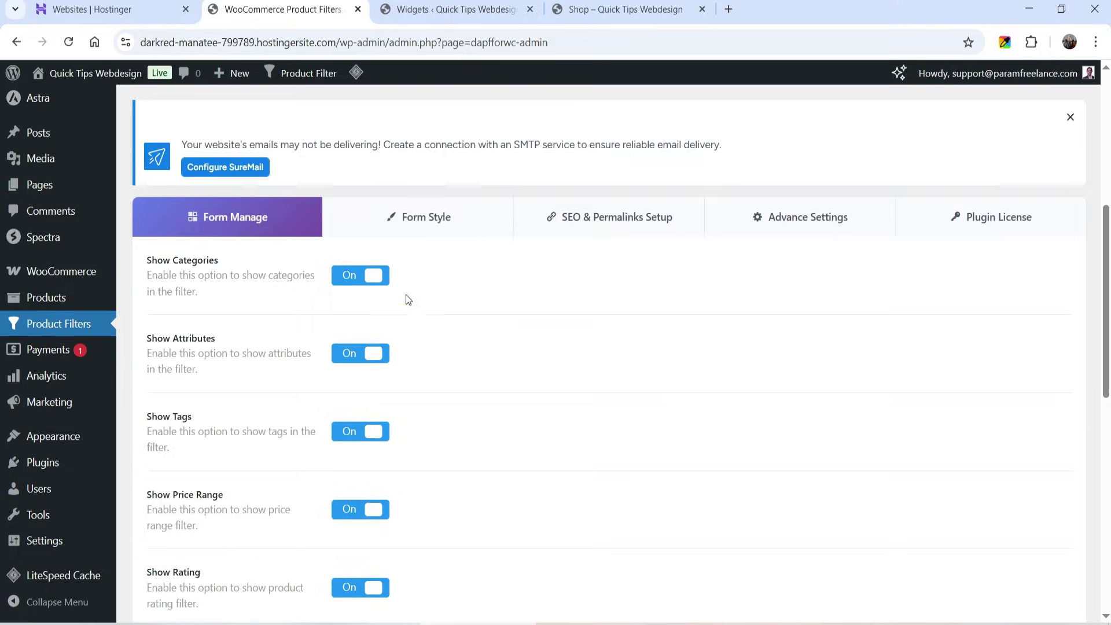
click(440, 224)
scroll(441, 229, down, 7)
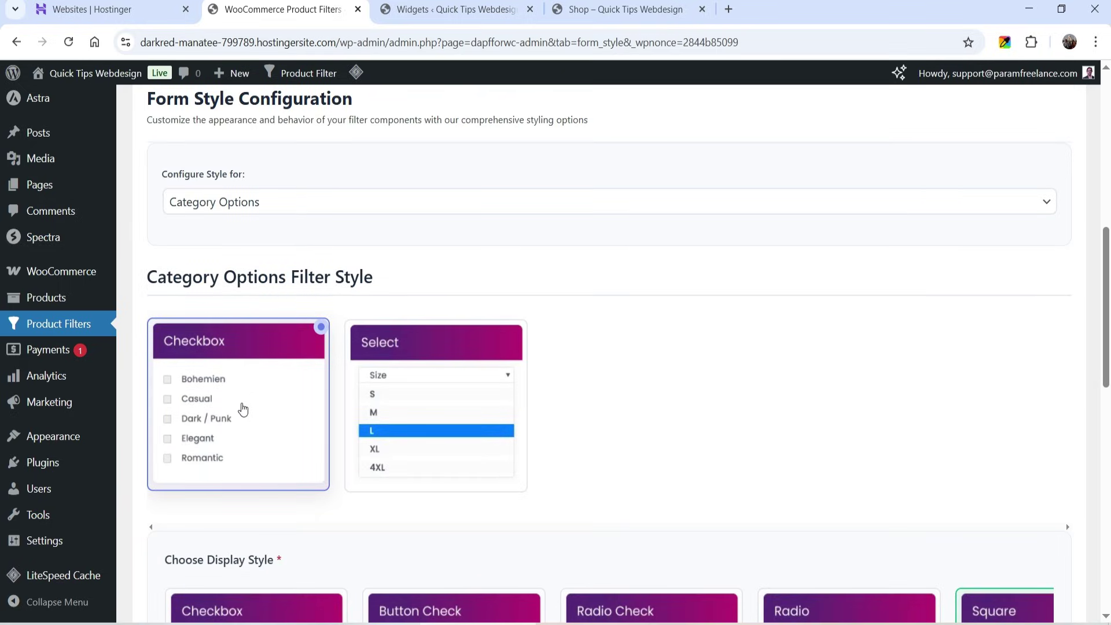
scroll(243, 313, down, 3)
key(ctrl+Tab)
key(ctrl+Tab)
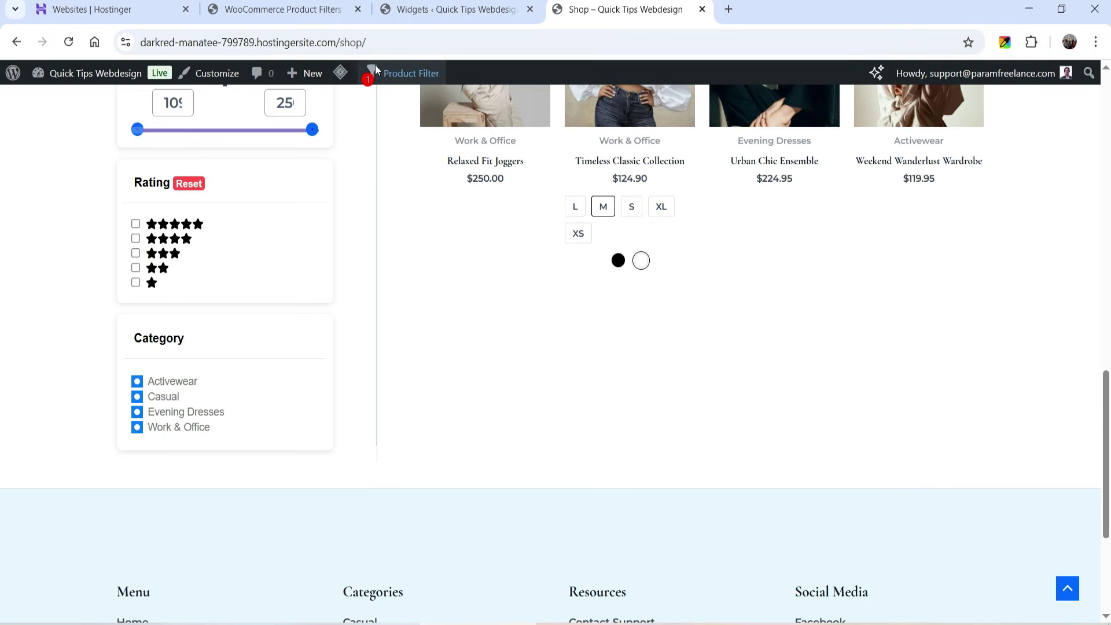
click(301, 9)
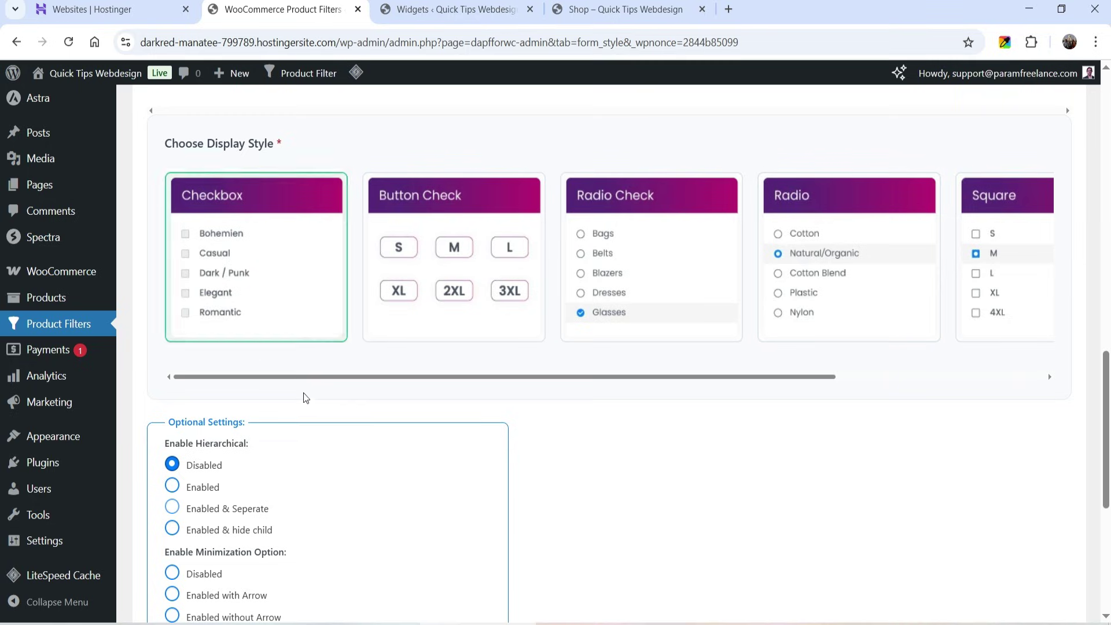
Set Category Options to the Checkbox display style and save the changes
drag(457, 377, 270, 434)
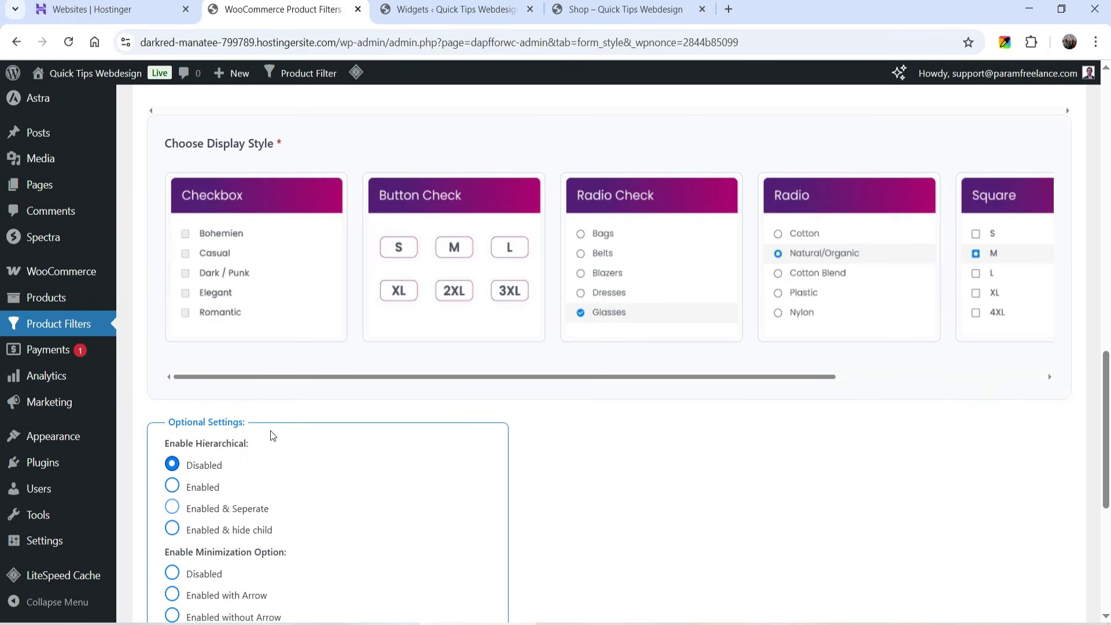
scroll(236, 349, up, 1)
click(233, 351)
scroll(234, 353, down, 8)
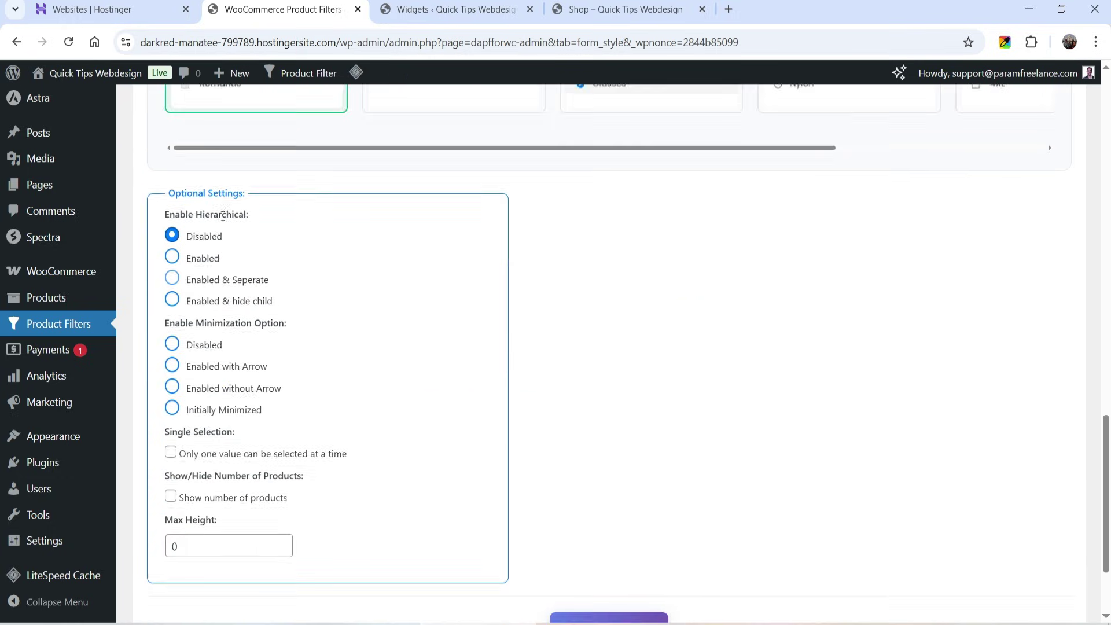
click(628, 509)
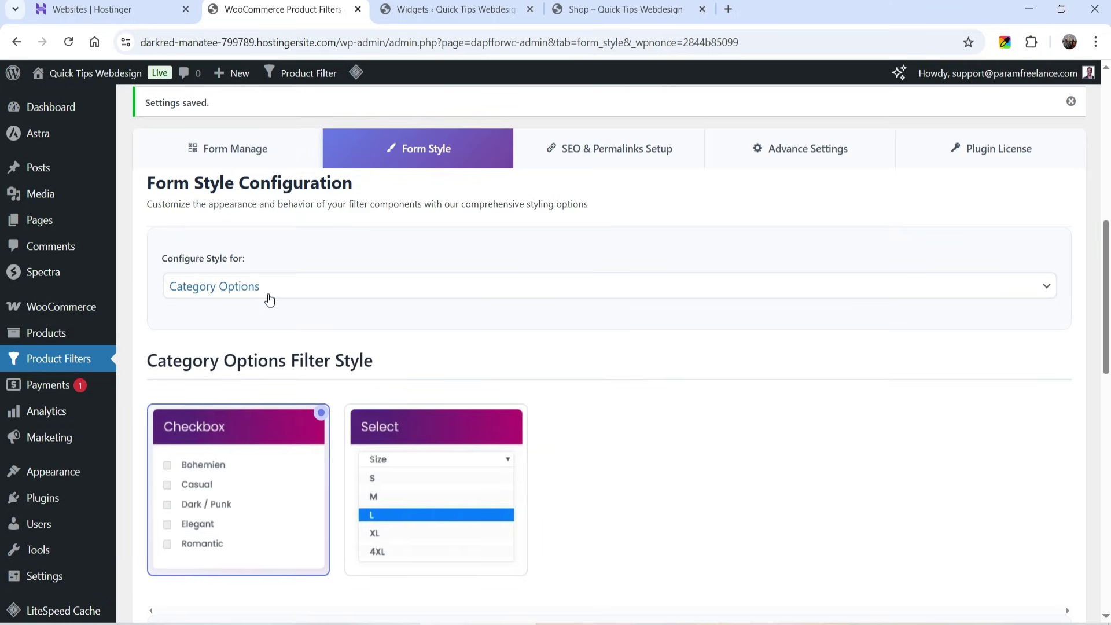
click(265, 287)
Style the color filter as Color Without Border swatches and save the settings
click(266, 310)
scroll(514, 268, down, 3)
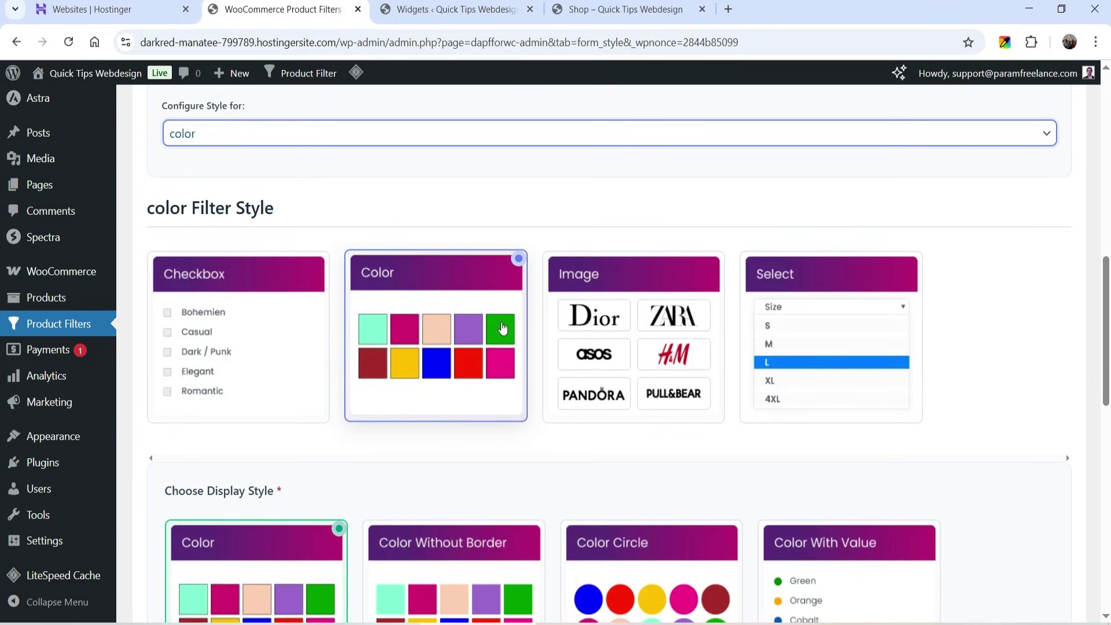
scroll(923, 219, down, 7)
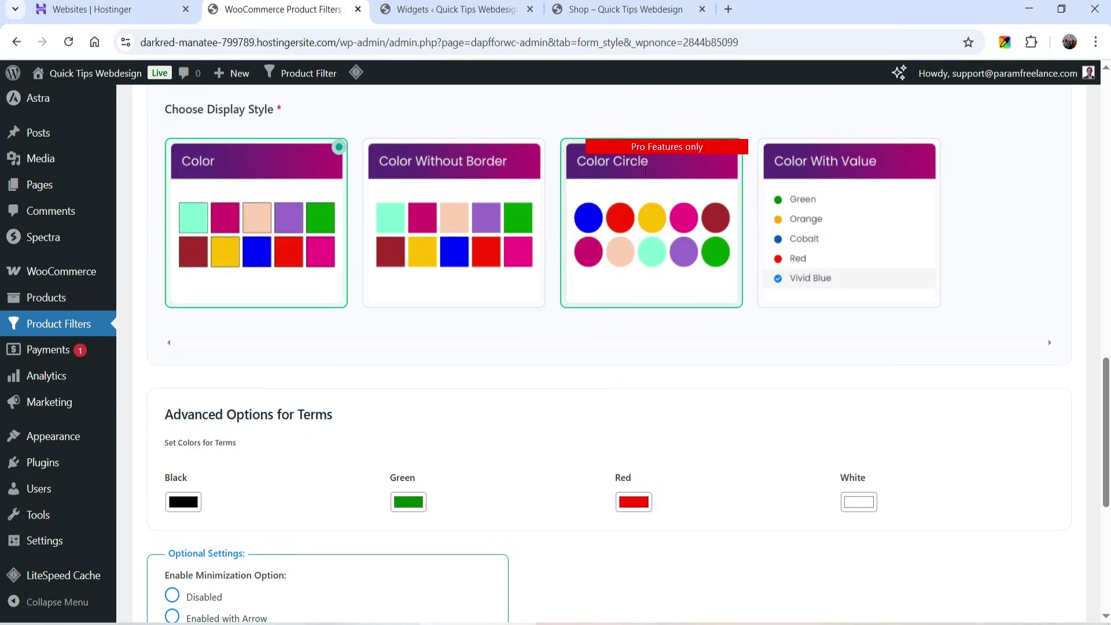
click(445, 210)
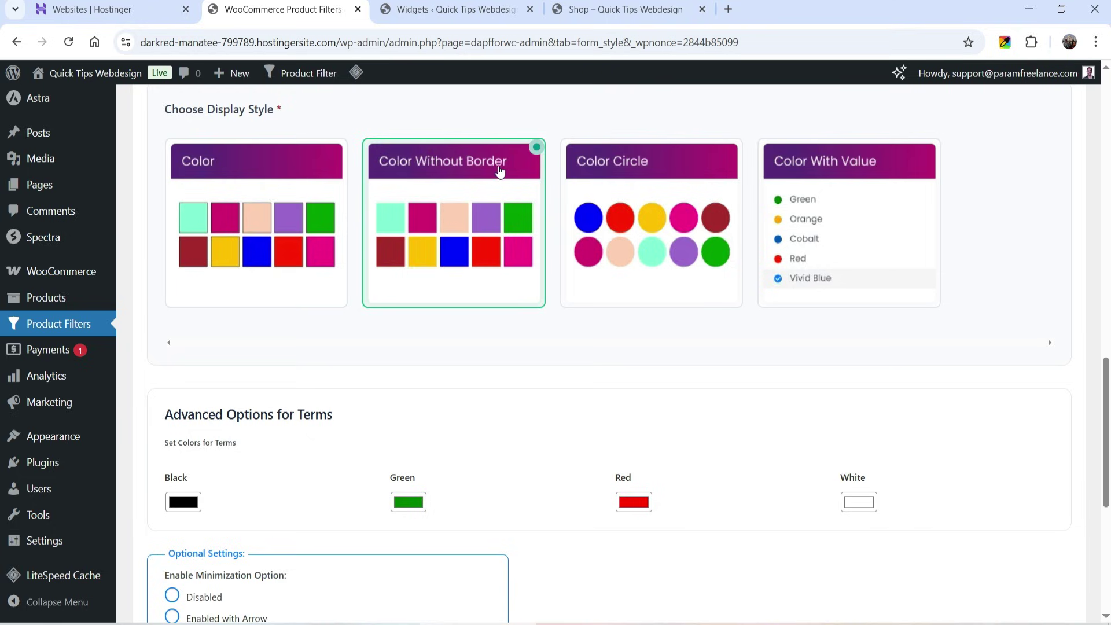
scroll(438, 248, down, 4)
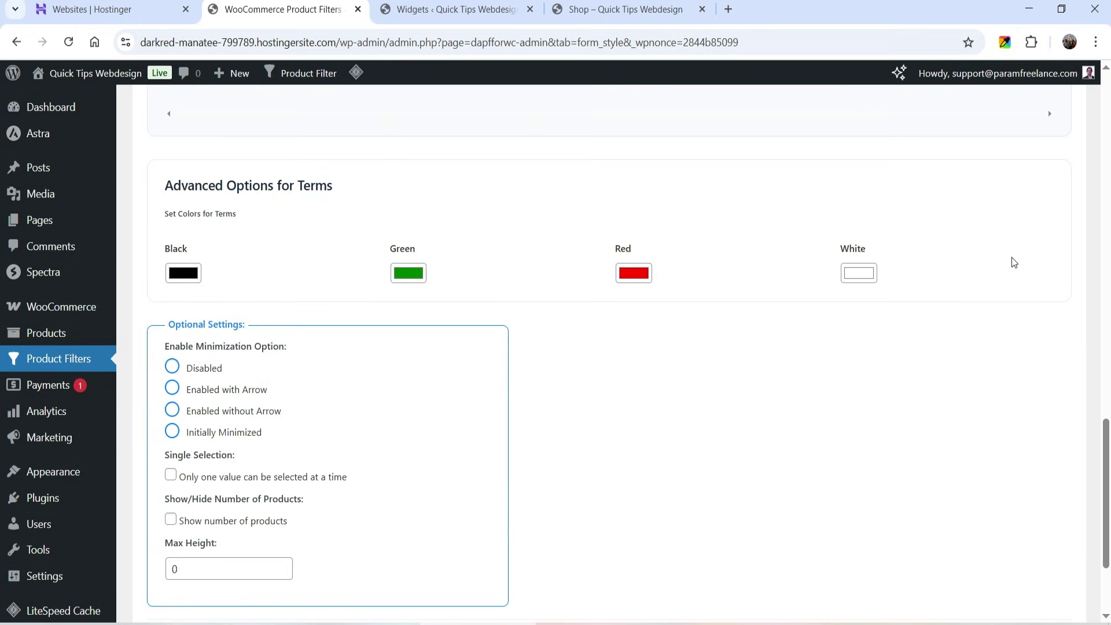
scroll(698, 295, down, 3)
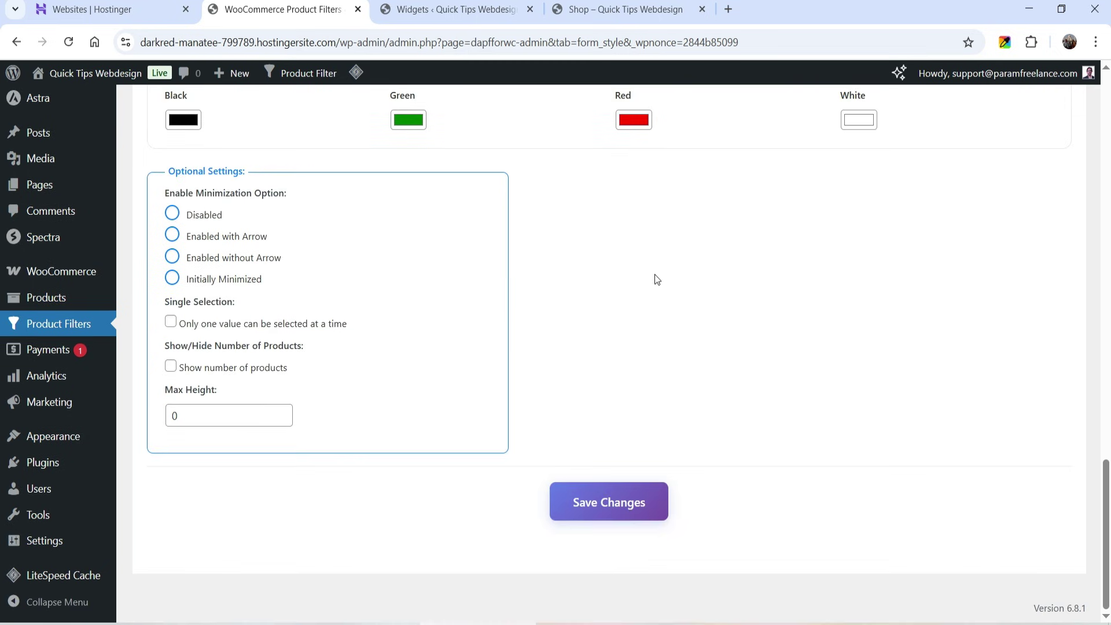
click(639, 520)
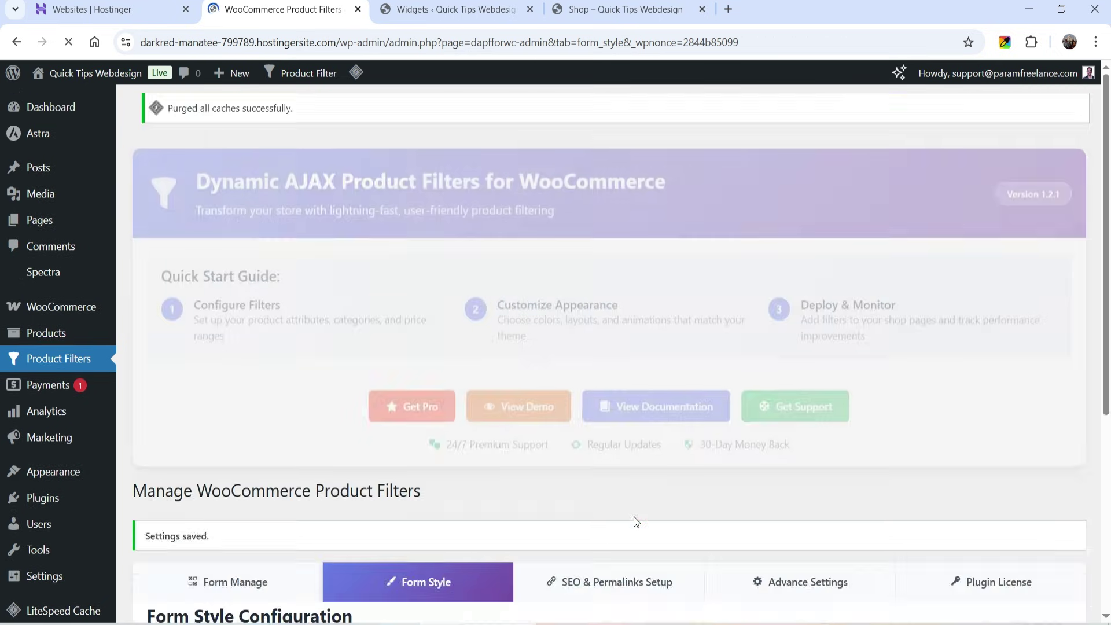
scroll(392, 161, down, 10)
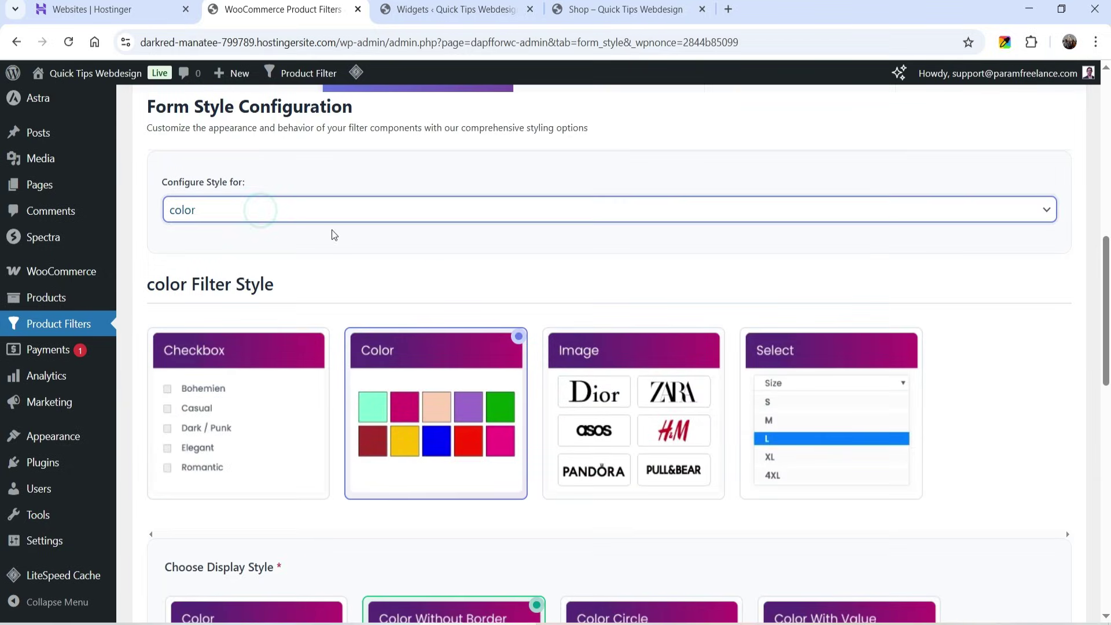
Choose the size filter in Configure Style for and apply the Radio Check display style
click(335, 212)
click(334, 257)
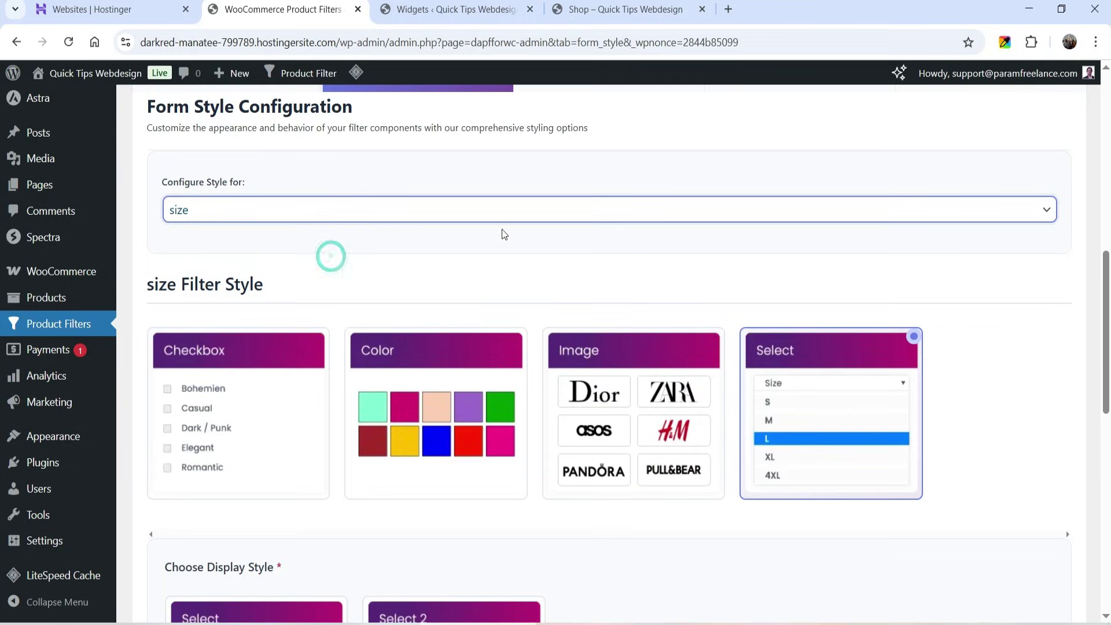
scroll(334, 262, down, 3)
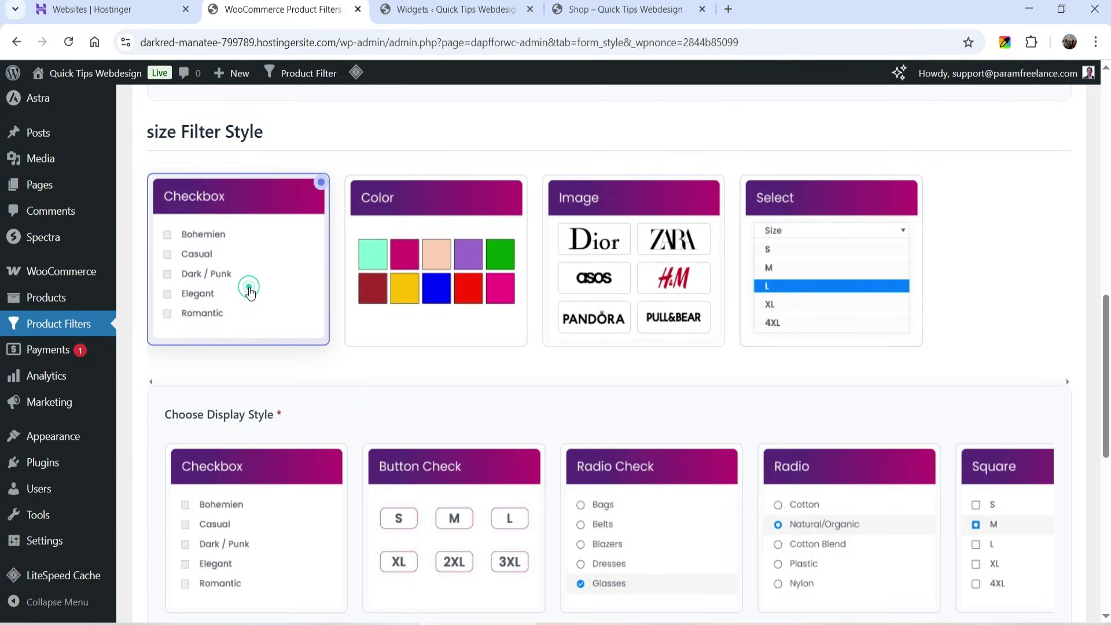
scroll(335, 297, down, 3)
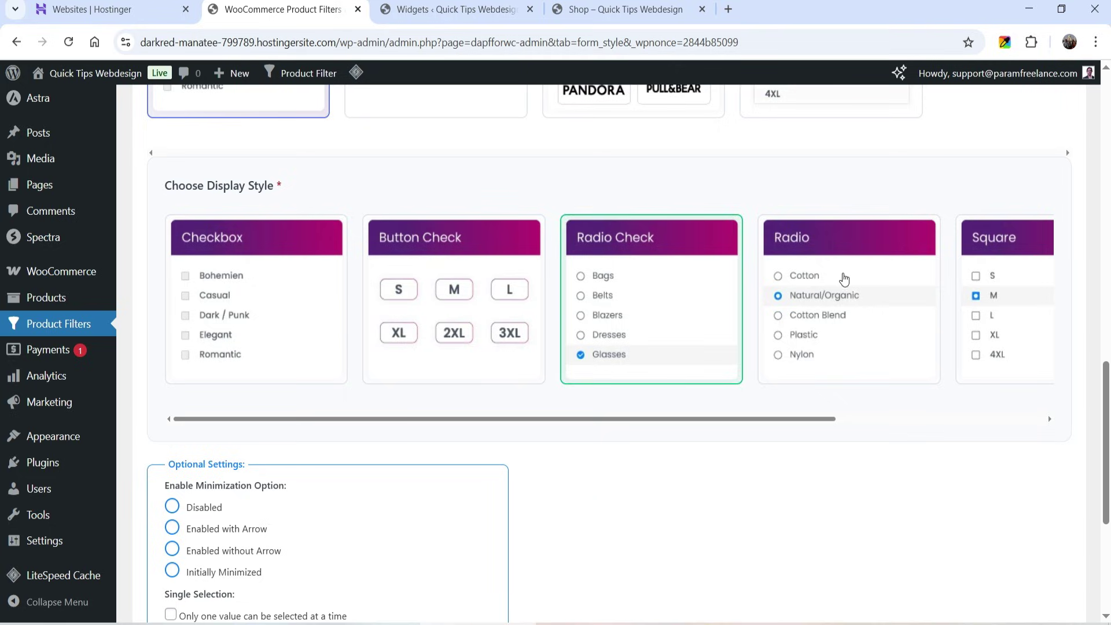
click(628, 296)
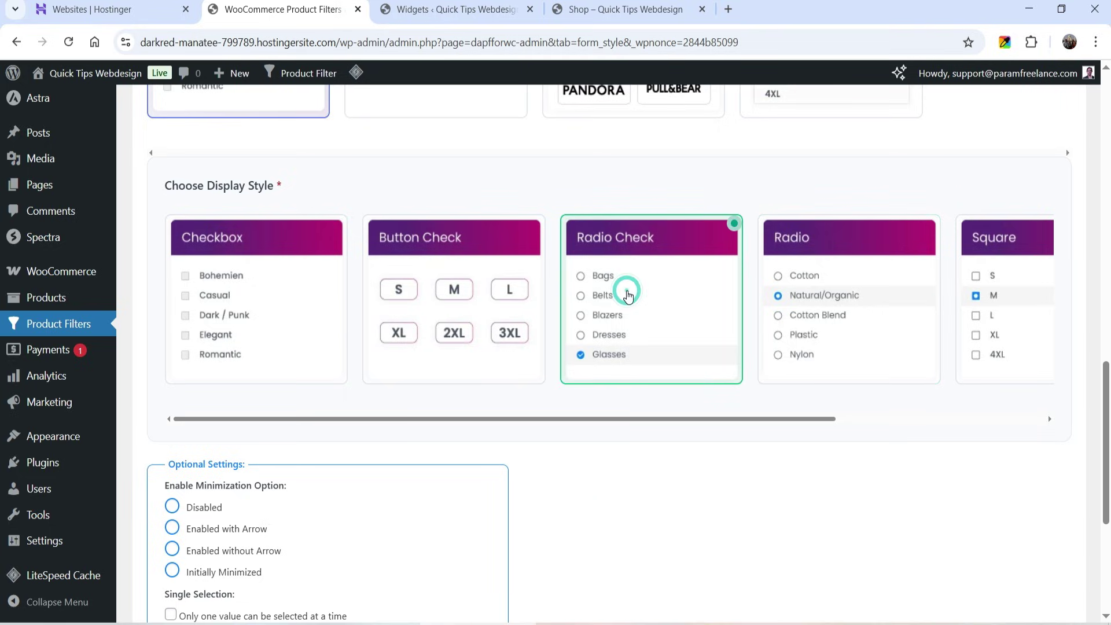
scroll(839, 452, down, 5)
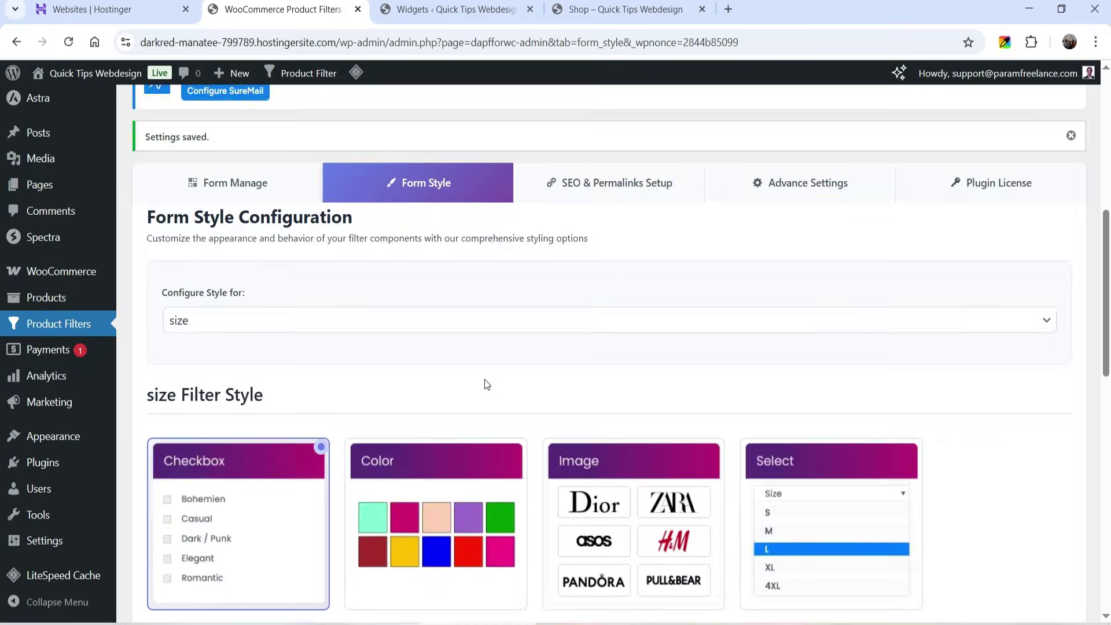
Select the Price filter in Configure Style for, keeping its Slider display style
scroll(485, 380, down, 1)
click(234, 243)
click(231, 359)
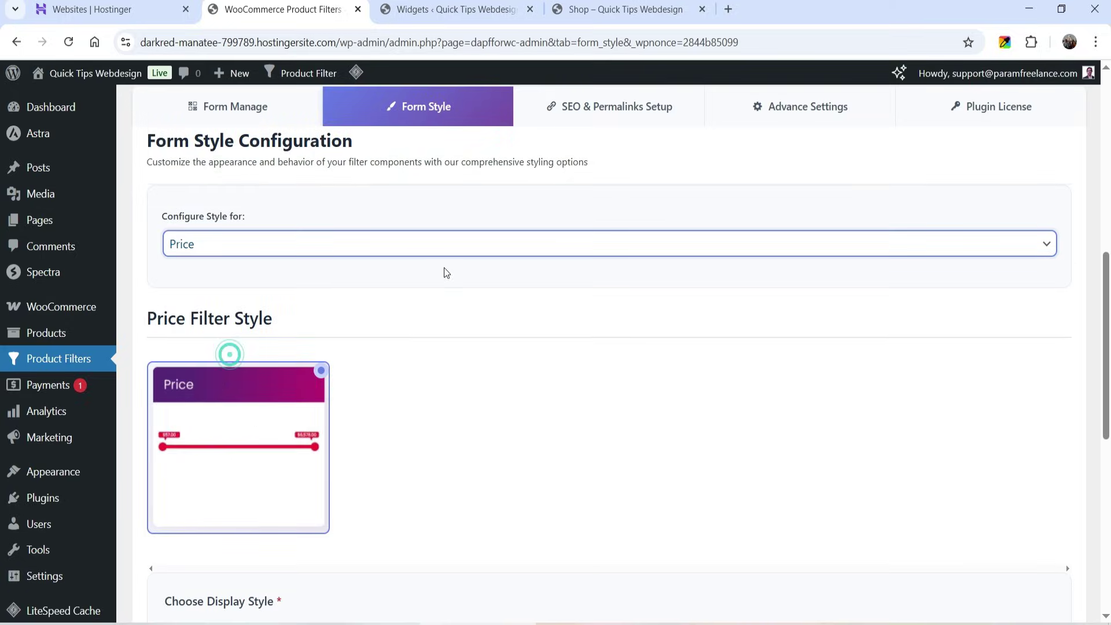
scroll(157, 242, down, 3)
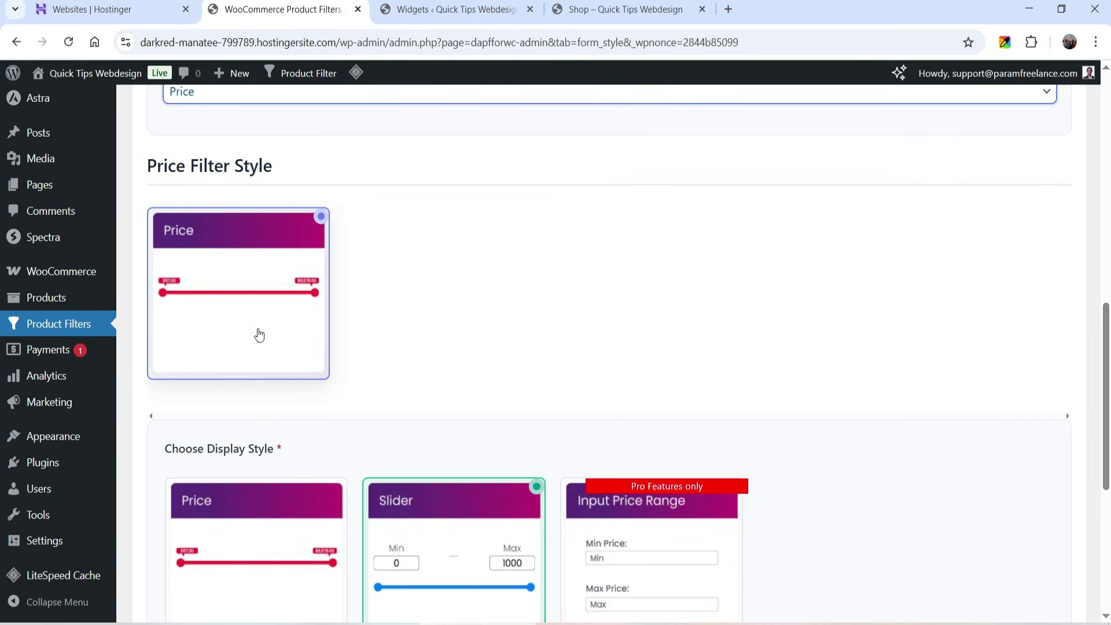
scroll(376, 316, down, 3)
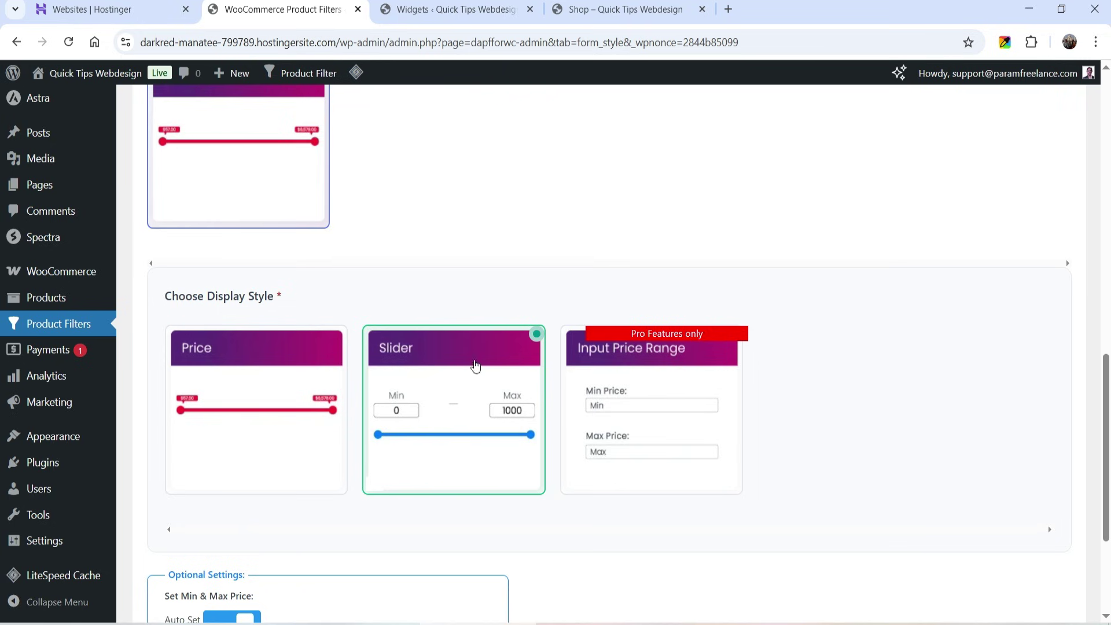
Compare with the shop's Price Range slider, then save the price filter settings
click(628, 8)
scroll(220, 357, down, 9)
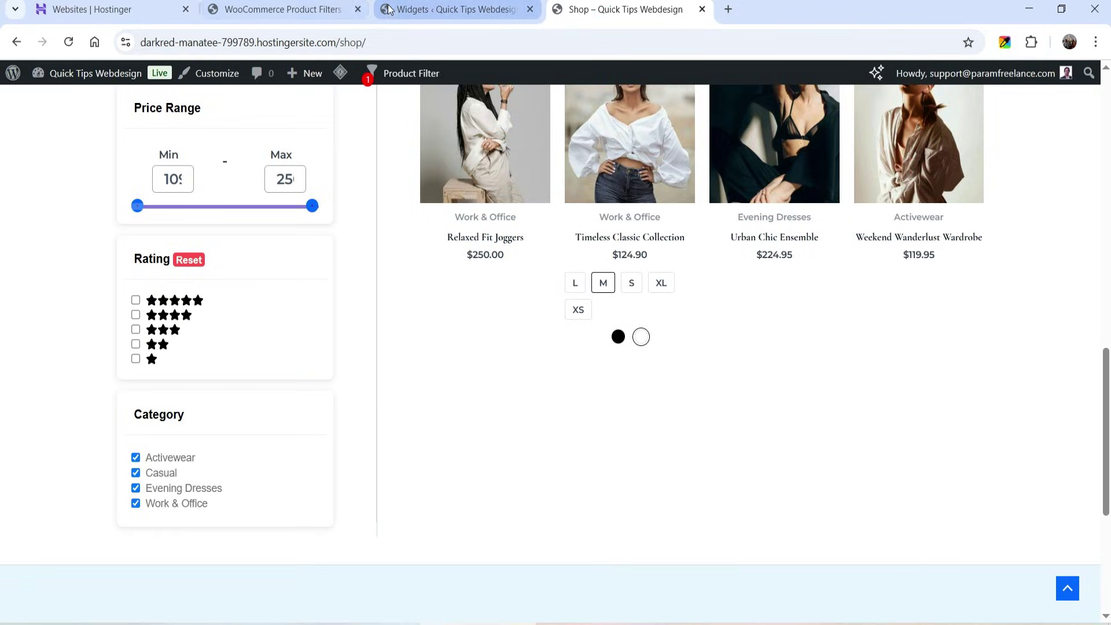
click(283, 9)
click(609, 505)
Choose the Rating filter and set its display style to Rating Text
scroll(588, 479, down, 8)
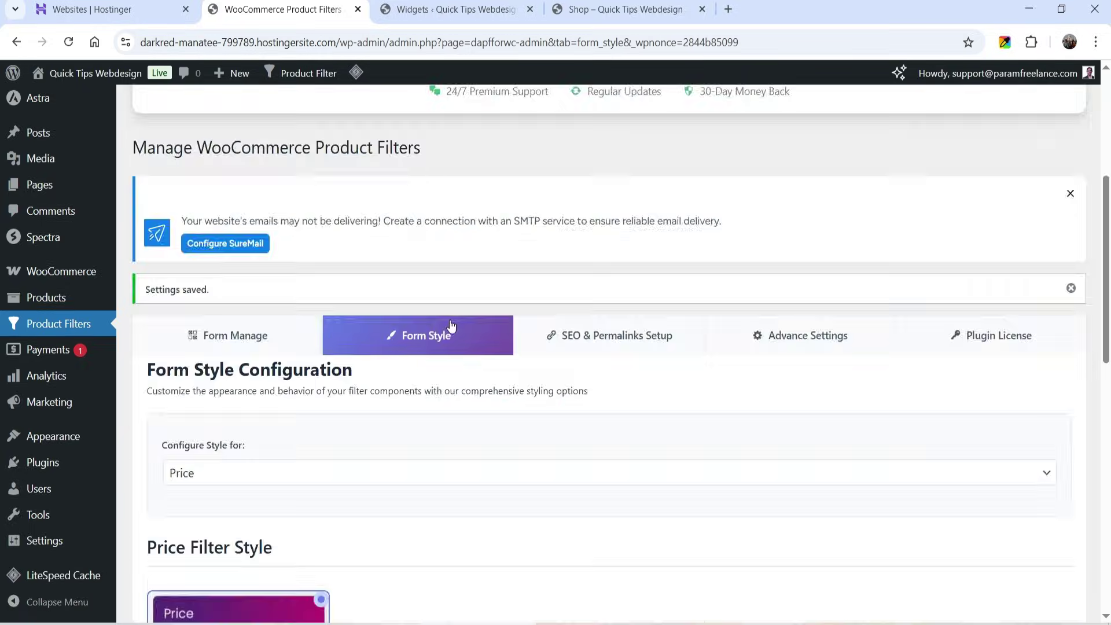
click(313, 246)
click(310, 385)
scroll(412, 308, down, 4)
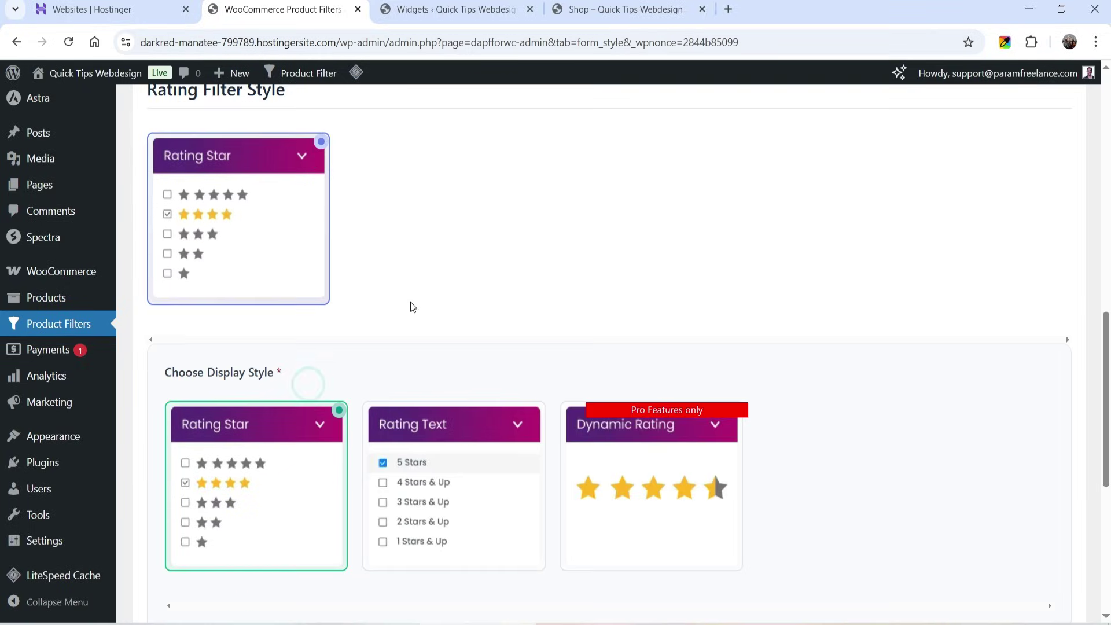
scroll(363, 241, down, 3)
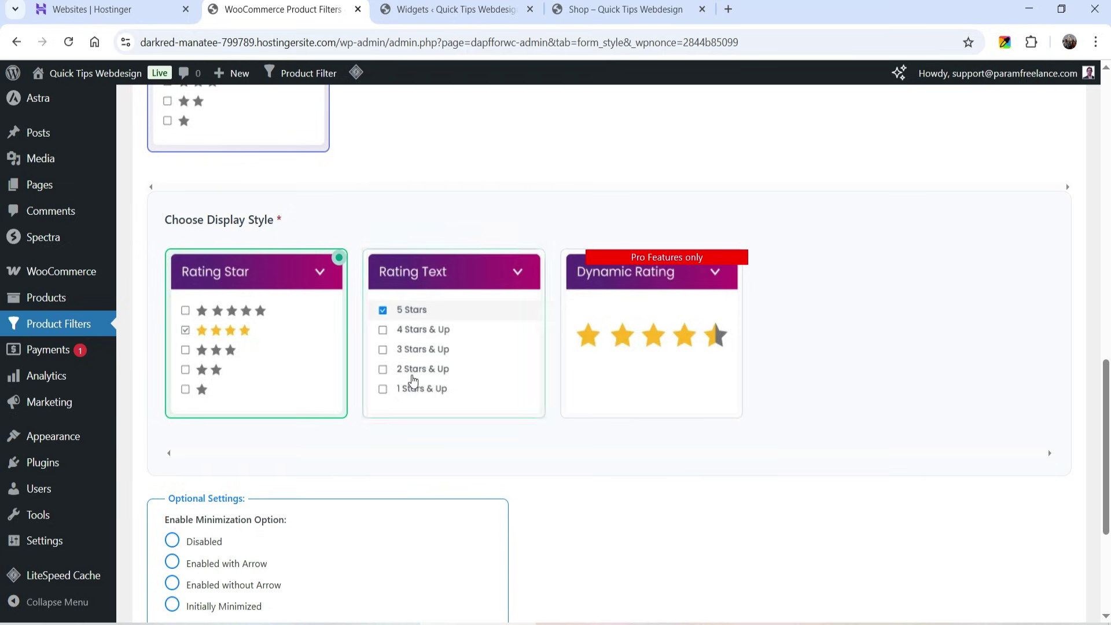
click(411, 349)
Save the rating filter settings and return to the Shop page
scroll(929, 319, down, 4)
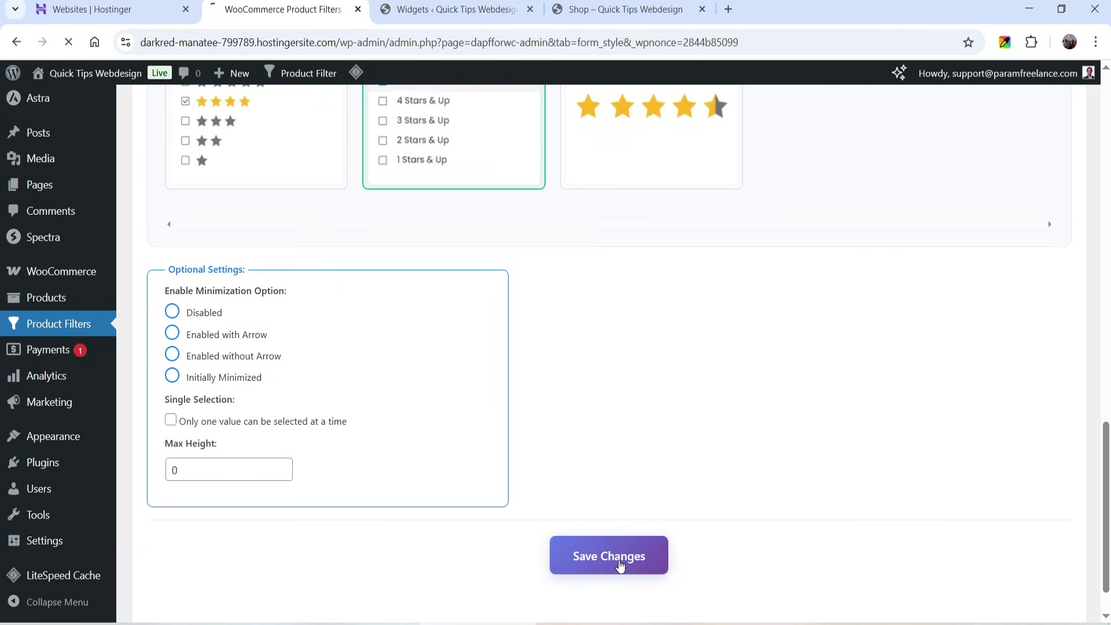
click(490, 255)
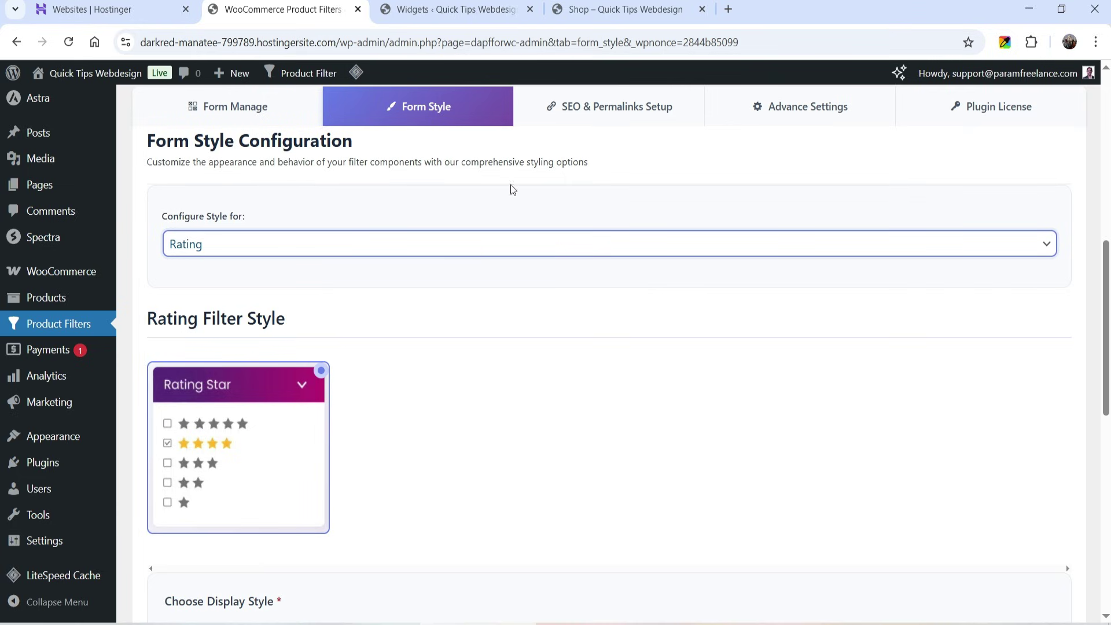
click(630, 10)
Purge all LiteSpeed caches and confirm Size shows radio buttons and Rating shows text
mouse_move(338, 79)
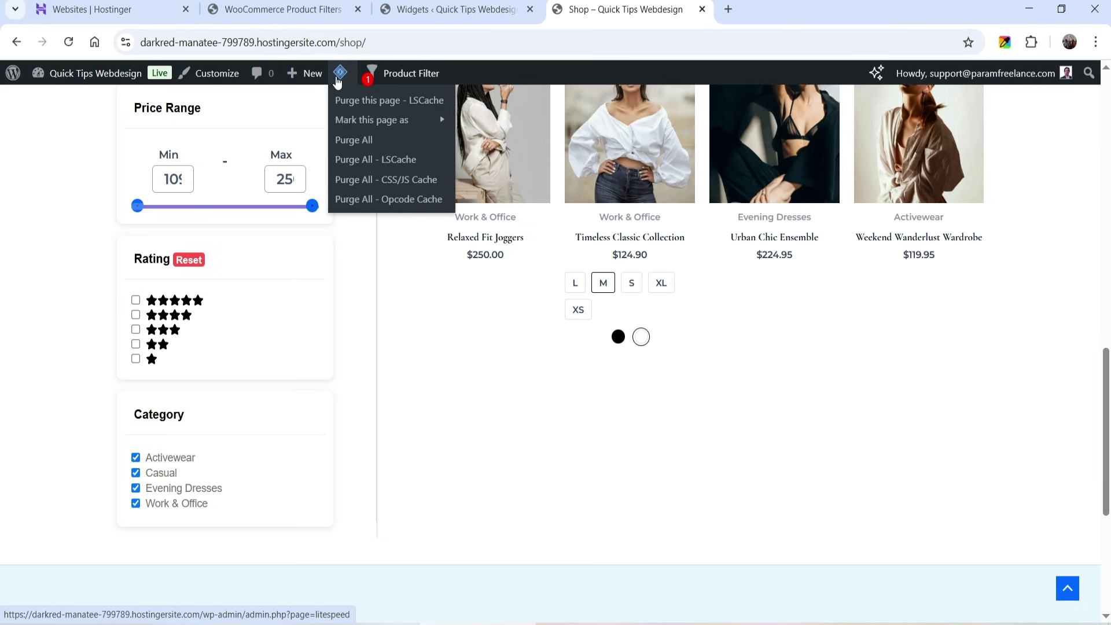
click(342, 139)
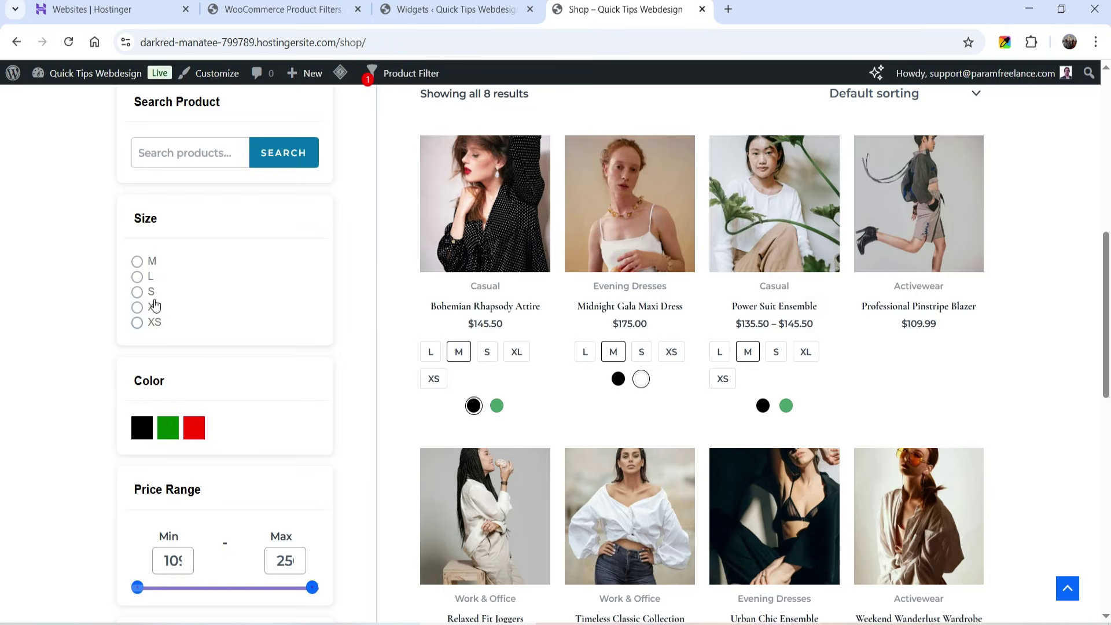
scroll(156, 290, down, 5)
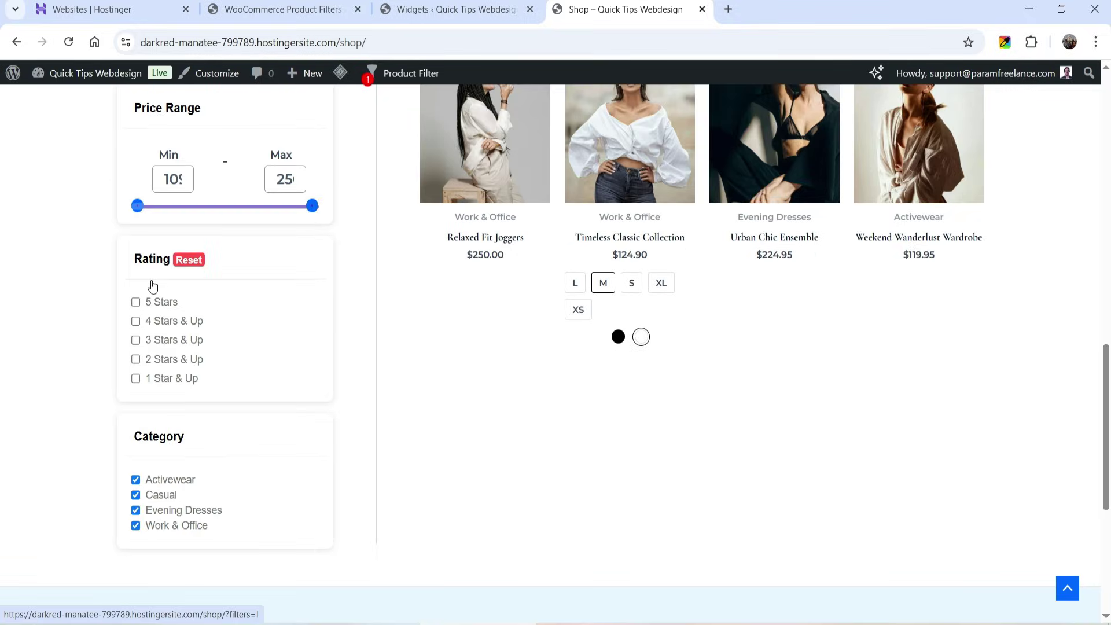
scroll(54, 324, up, 2)
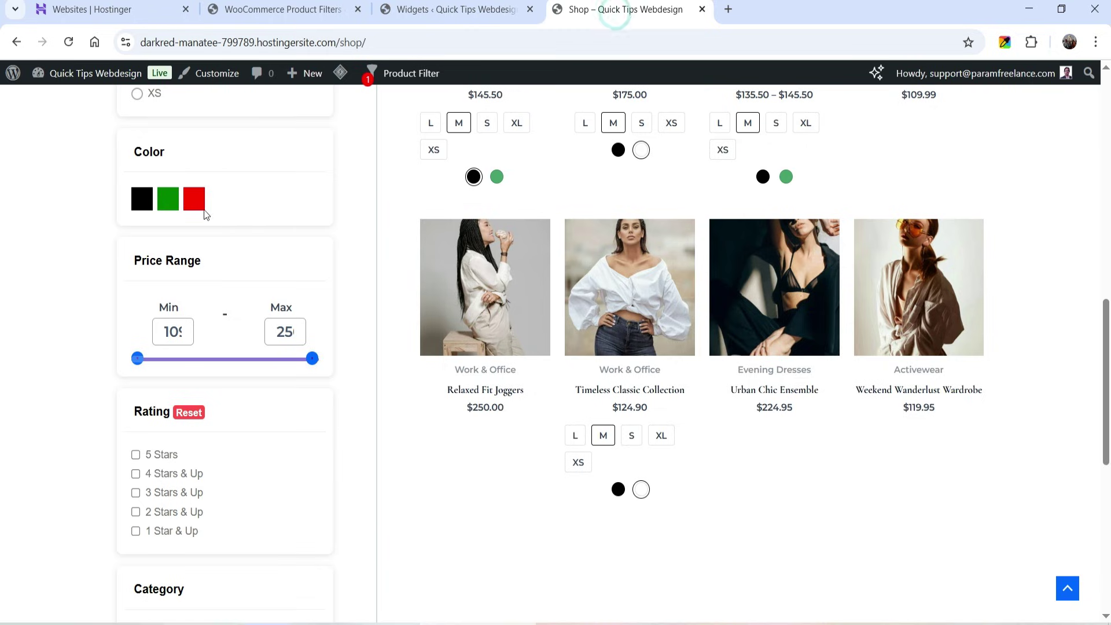
click(214, 11)
scroll(568, 332, down, 1)
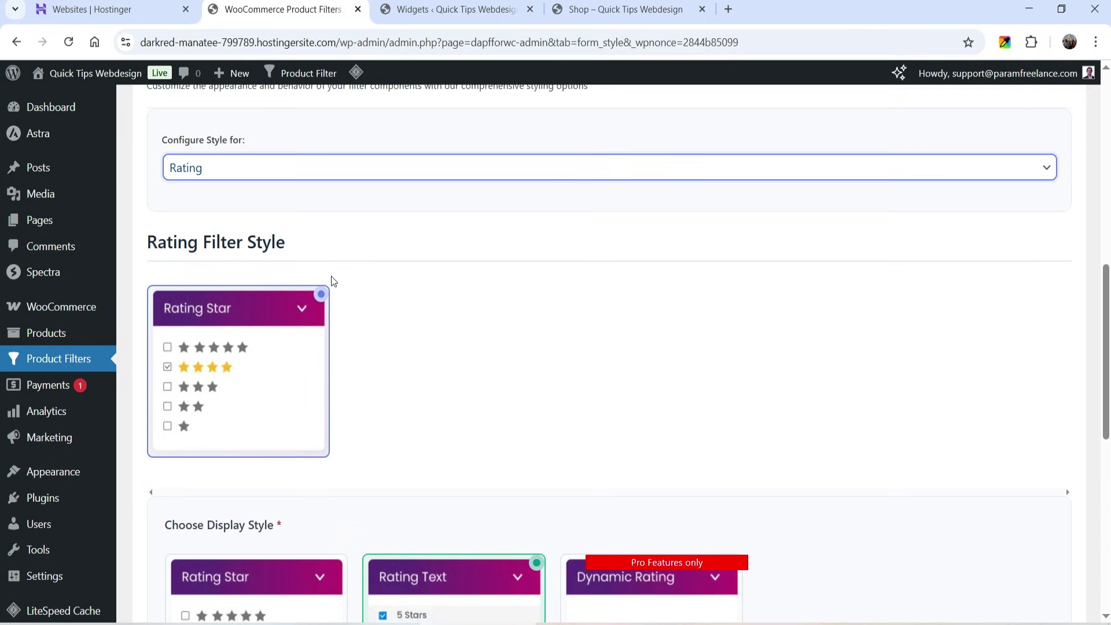
Give the color filter the Color swatch display style and view the shop's black, green and red swatches
click(287, 174)
click(281, 194)
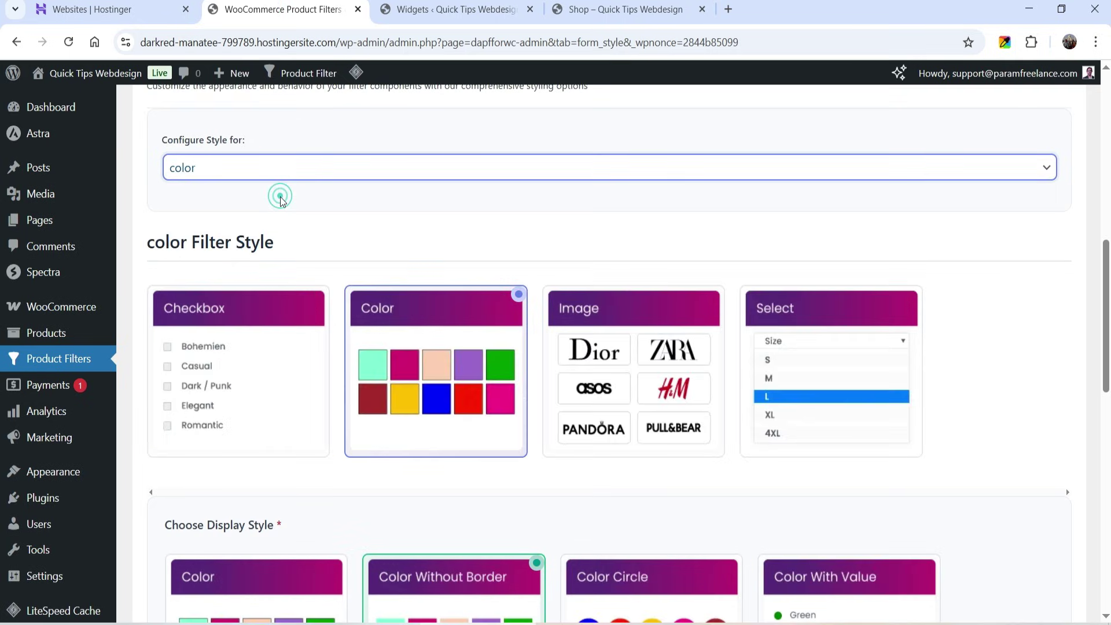
scroll(625, 281, down, 3)
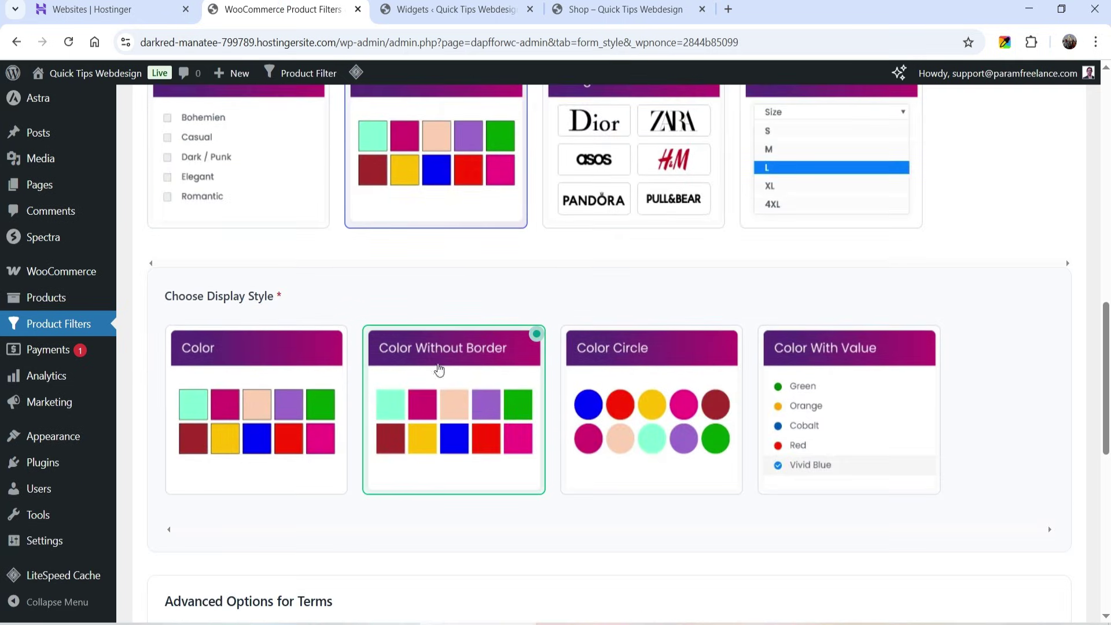
click(284, 398)
scroll(670, 286, down, 4)
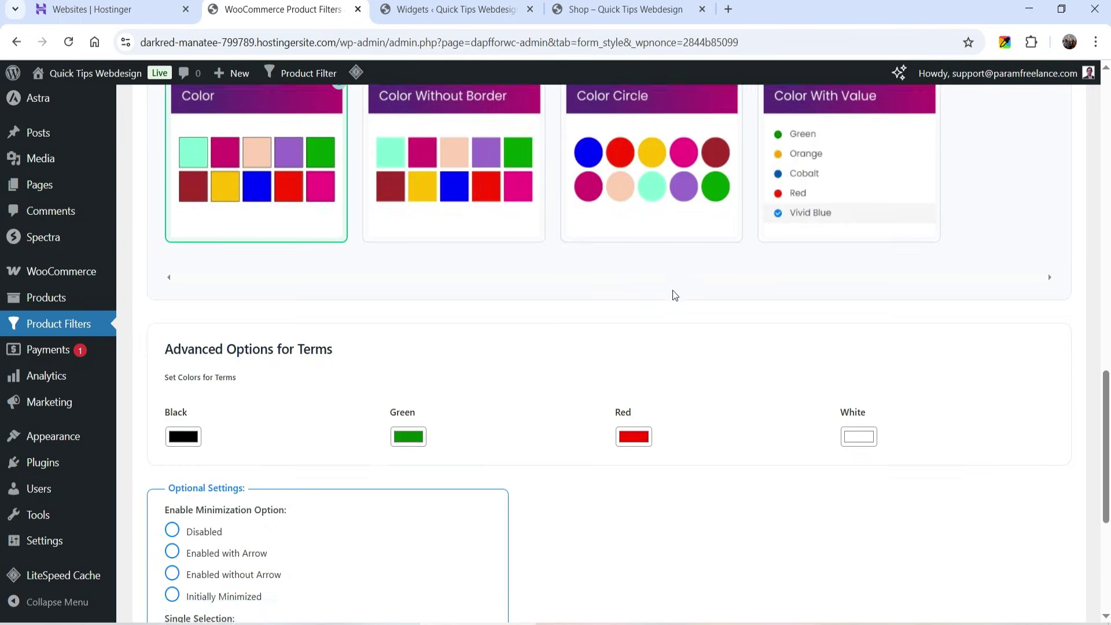
scroll(672, 290, down, 5)
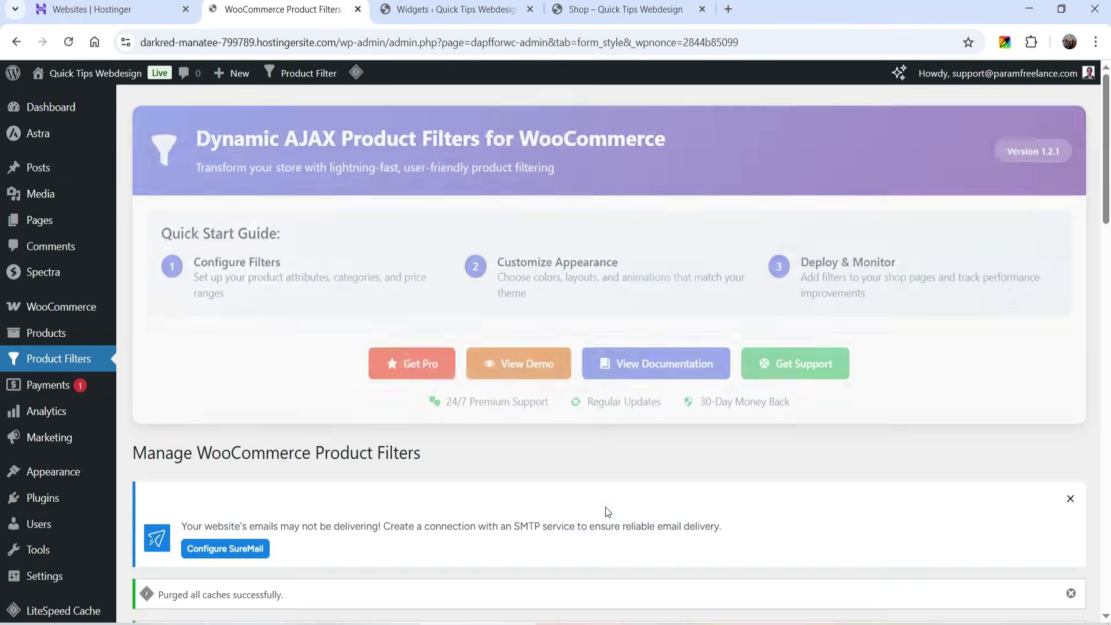
click(608, 9)
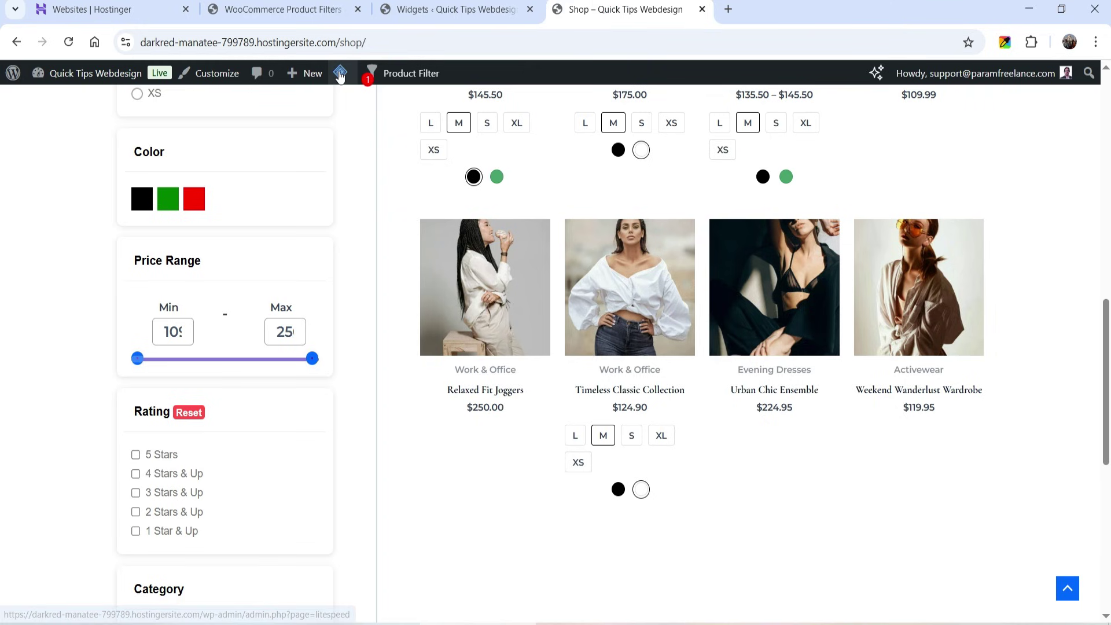
Purge the cache, then apply and remove the Black colour and Size M filters
mouse_move(341, 73)
click(358, 141)
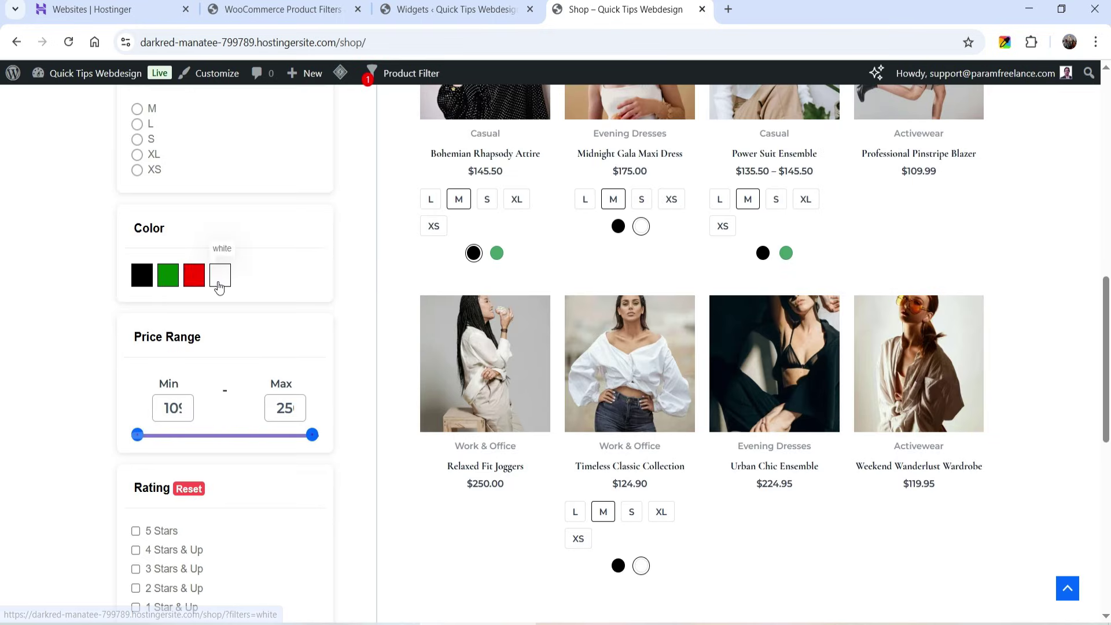
scroll(218, 256, down, 5)
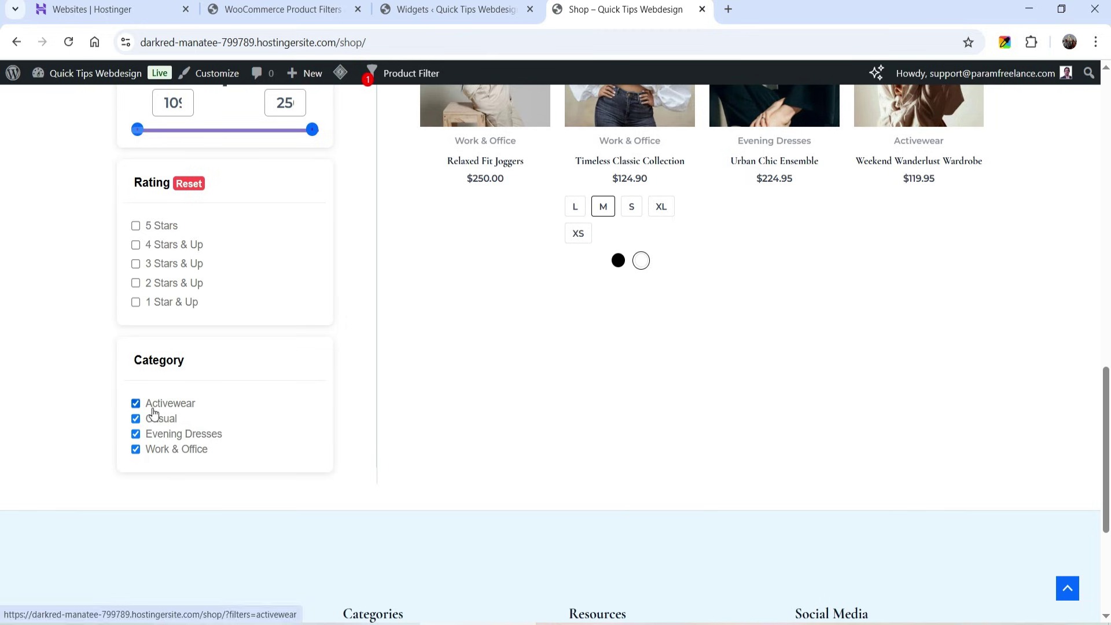
scroll(877, 464, up, 9)
scroll(707, 397, down, 4)
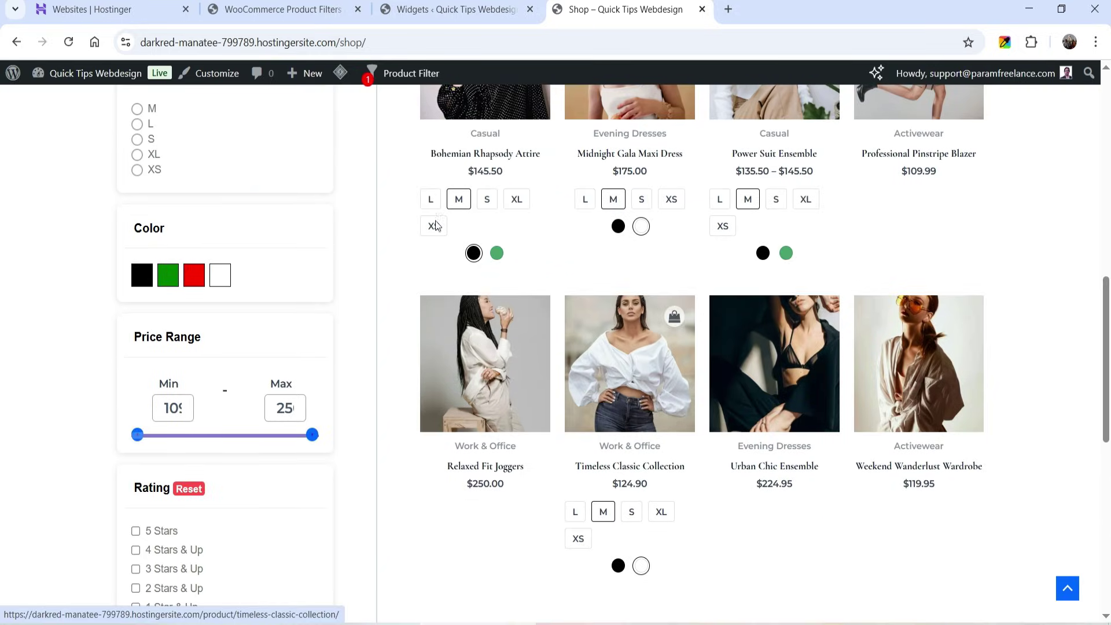
click(139, 283)
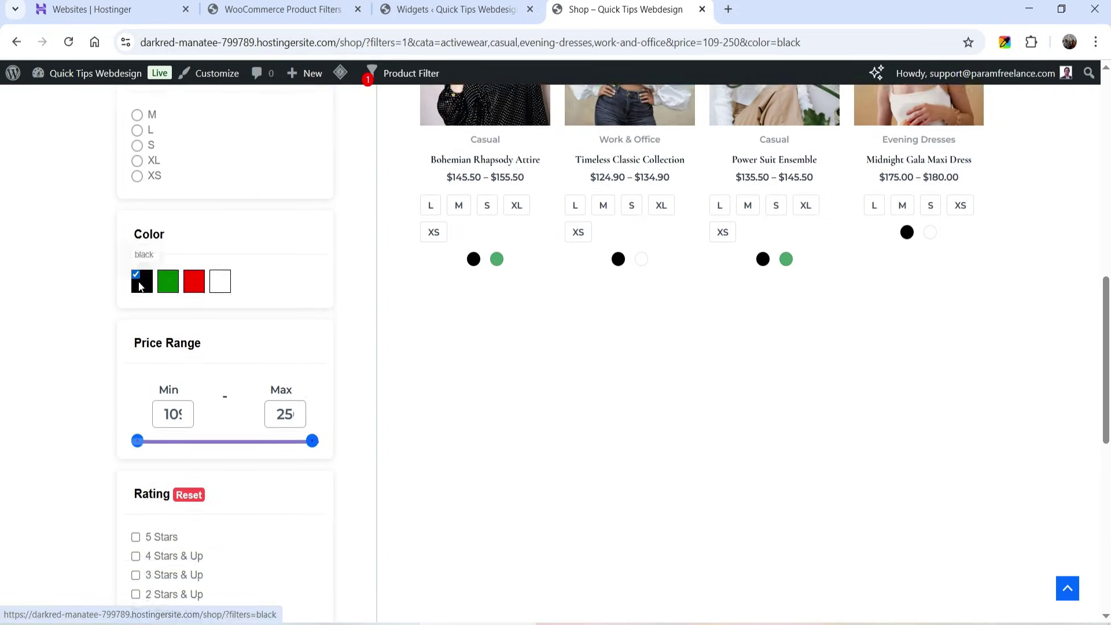
scroll(566, 379, up, 3)
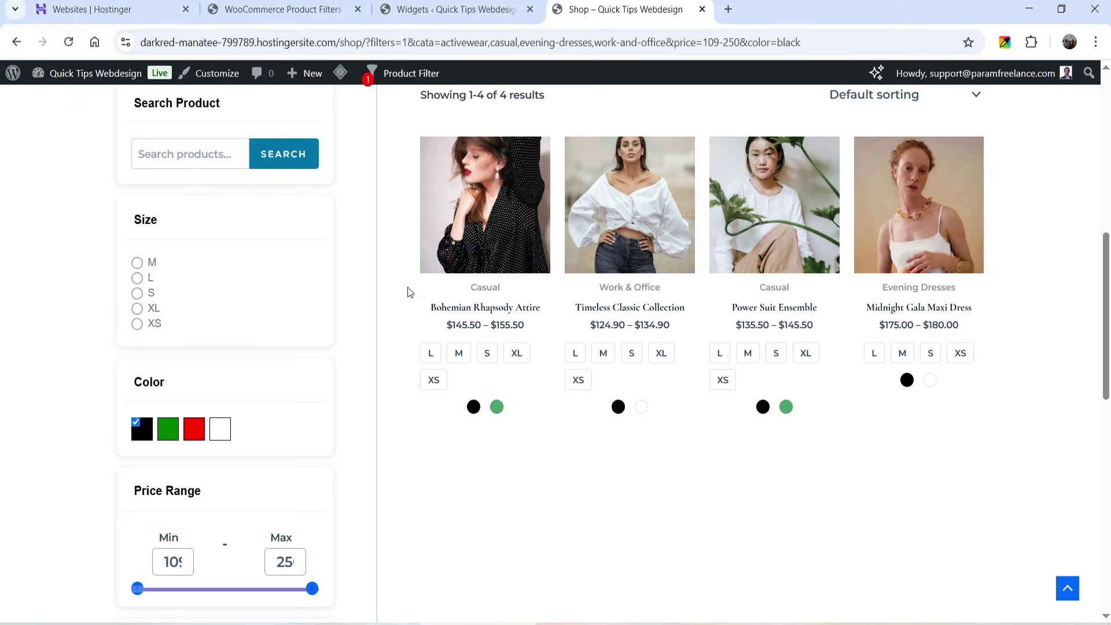
click(139, 429)
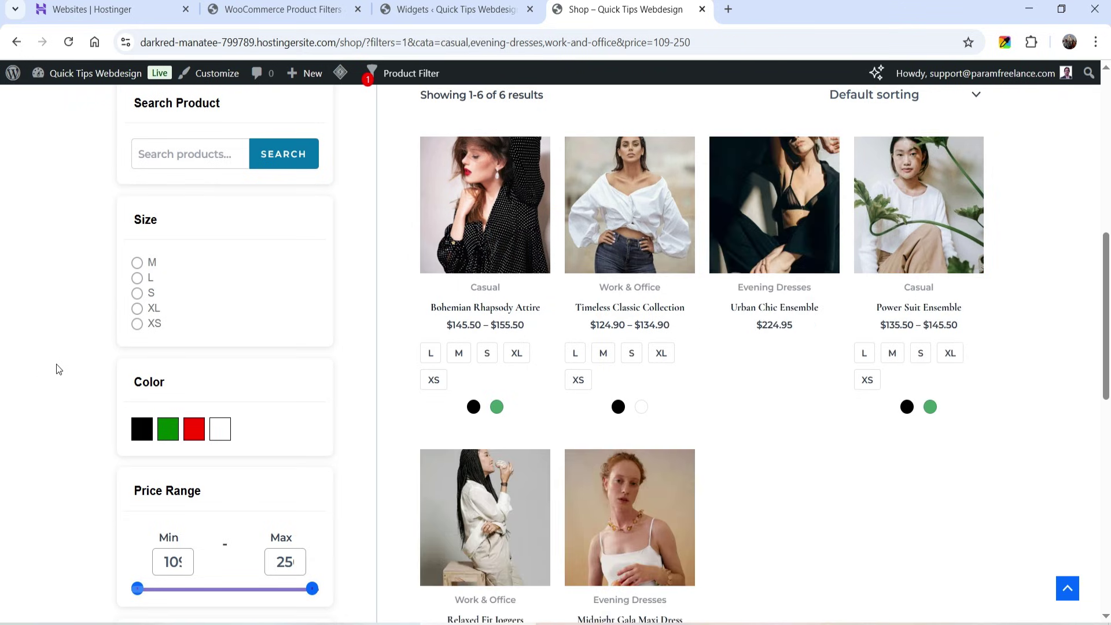
click(137, 264)
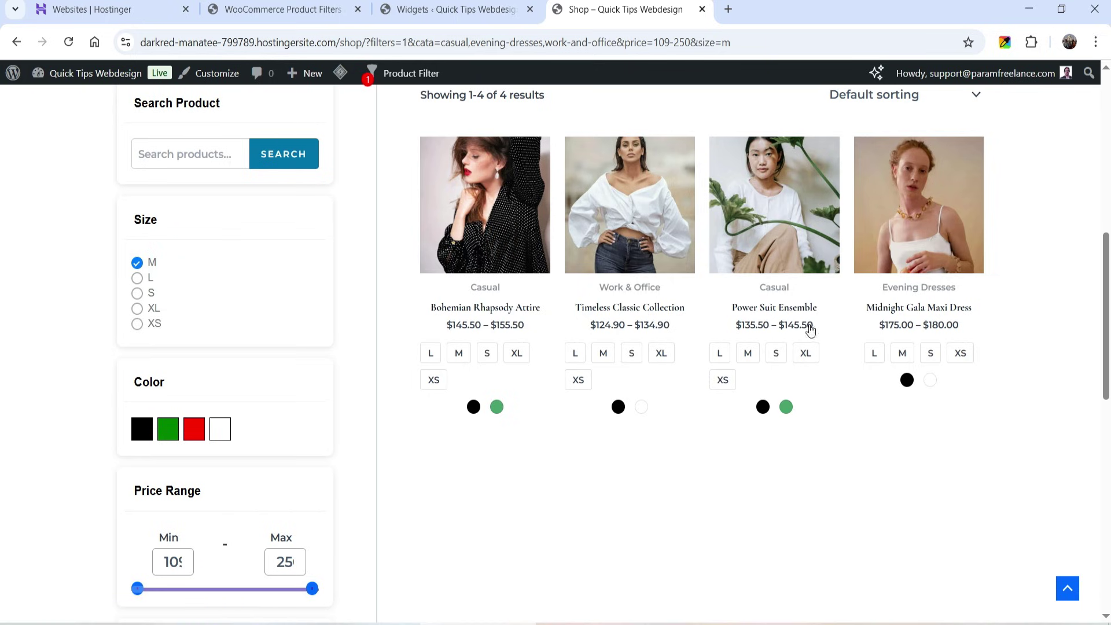
click(137, 263)
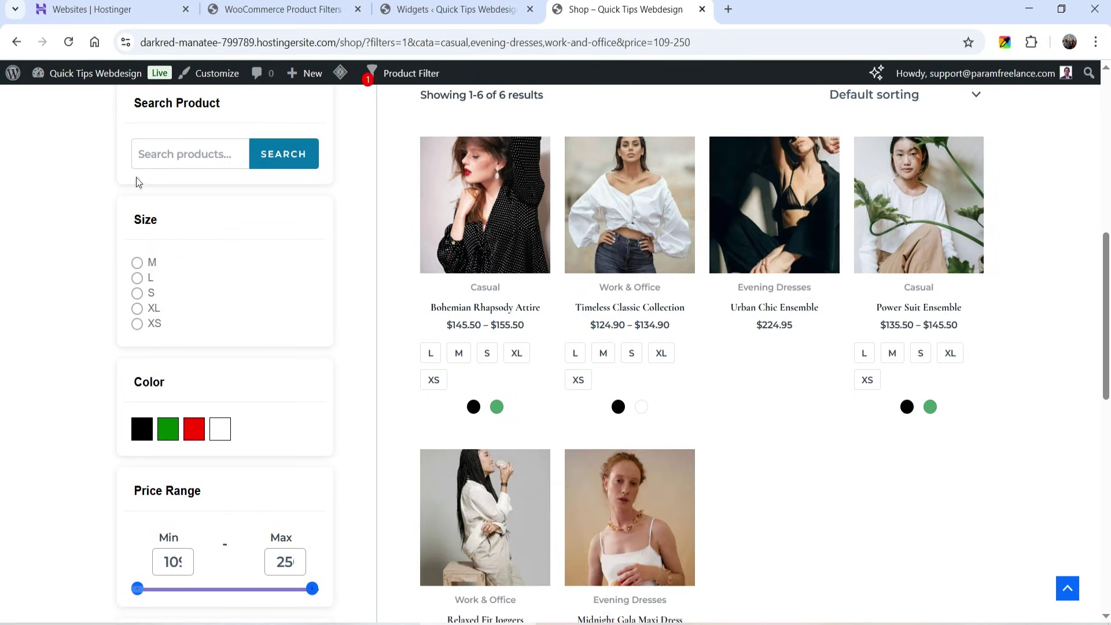
Toggle the Evening Dresses, Activewear and 5 Stars filters, then clear them to show all 8 products
click(163, 150)
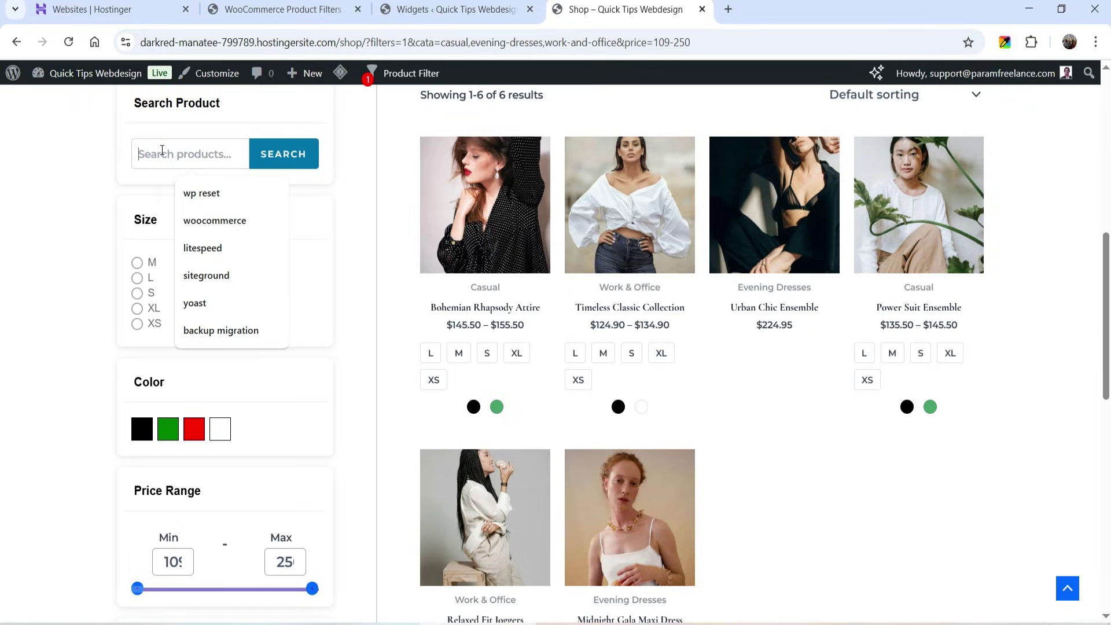
scroll(430, 351, down, 4)
scroll(430, 352, down, 4)
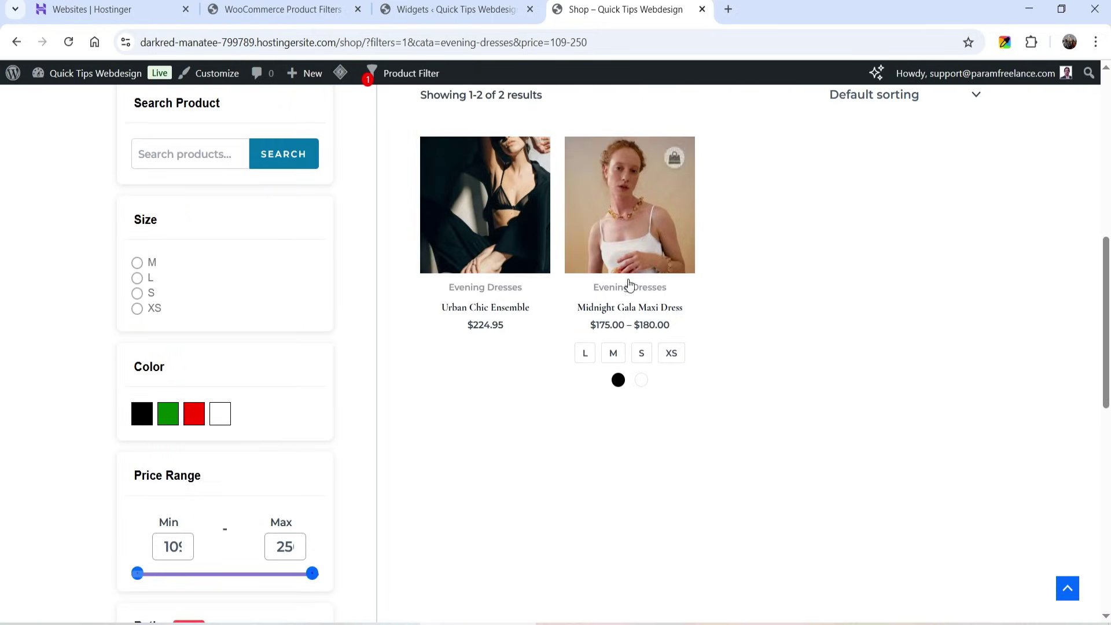
scroll(603, 286, down, 10)
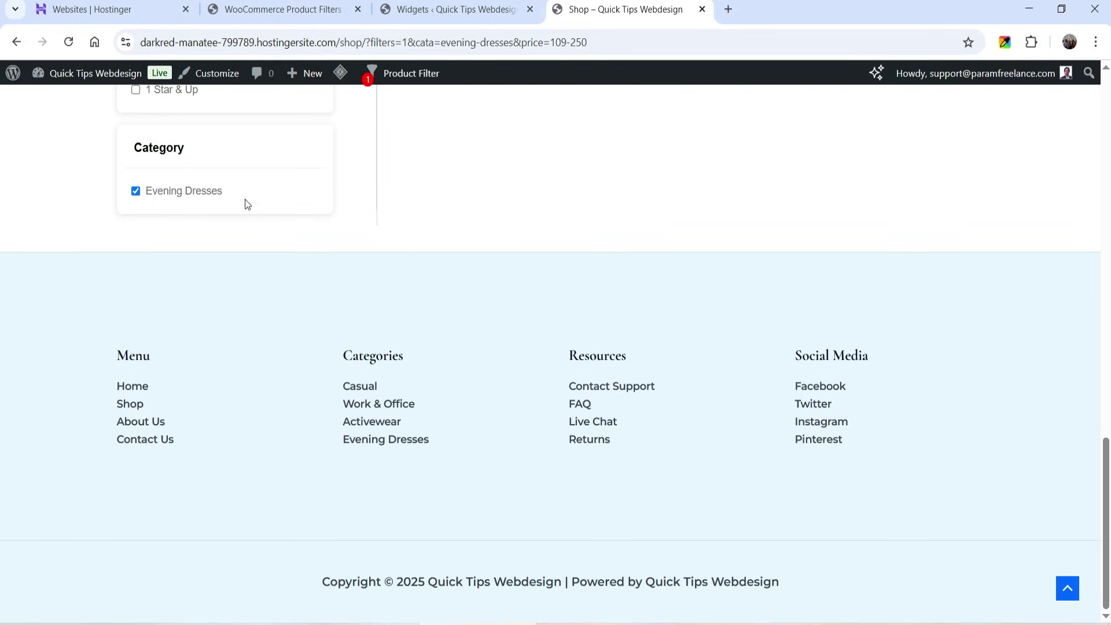
click(135, 192)
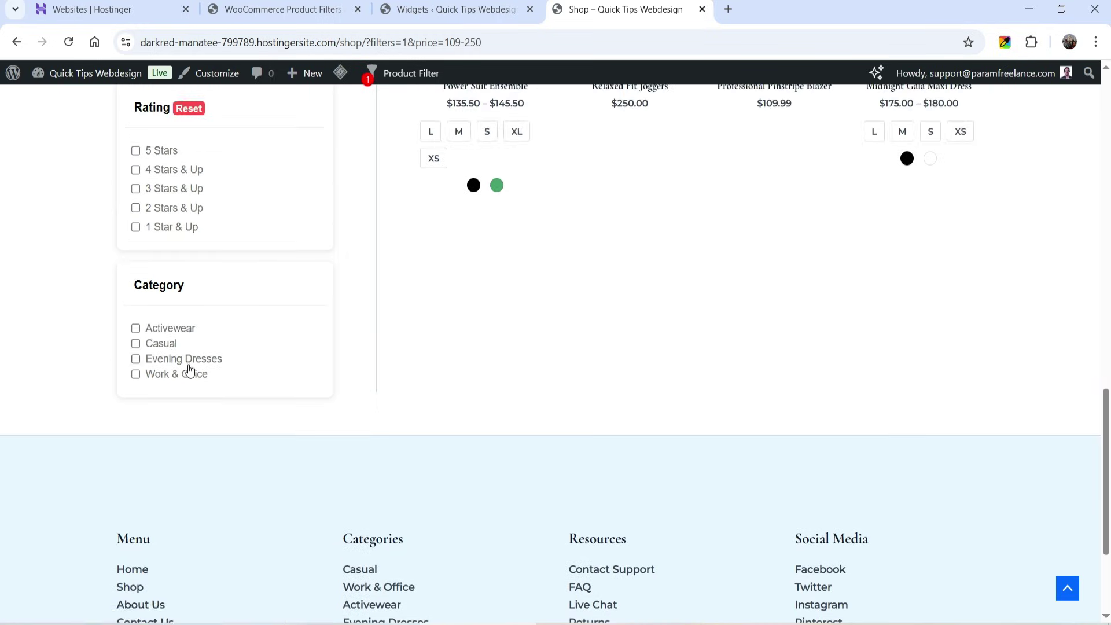
click(136, 328)
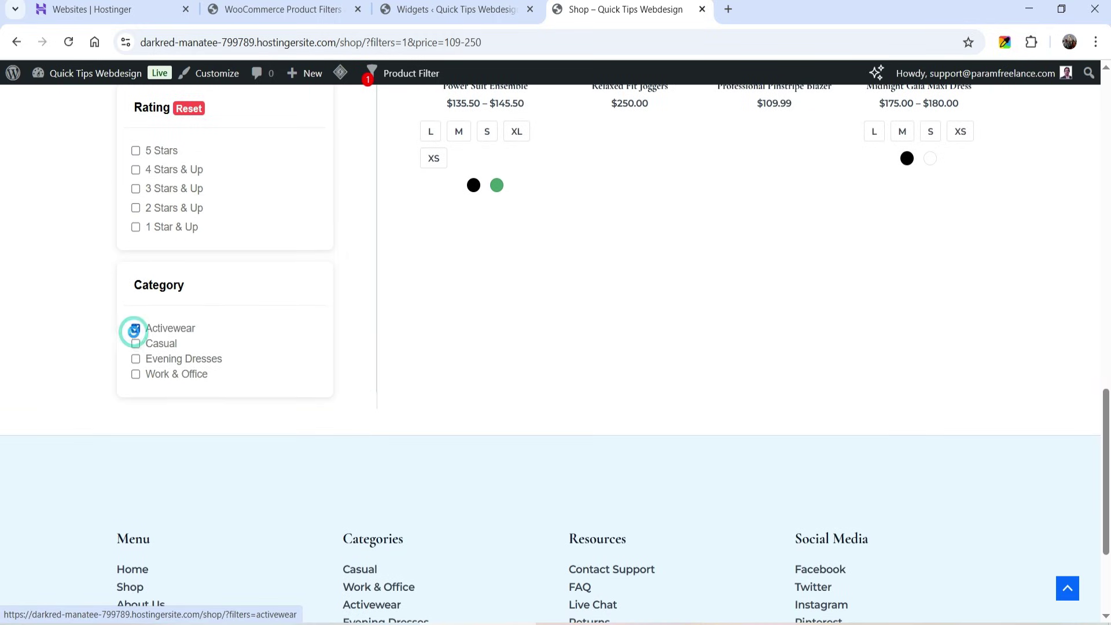
scroll(762, 343, up, 6)
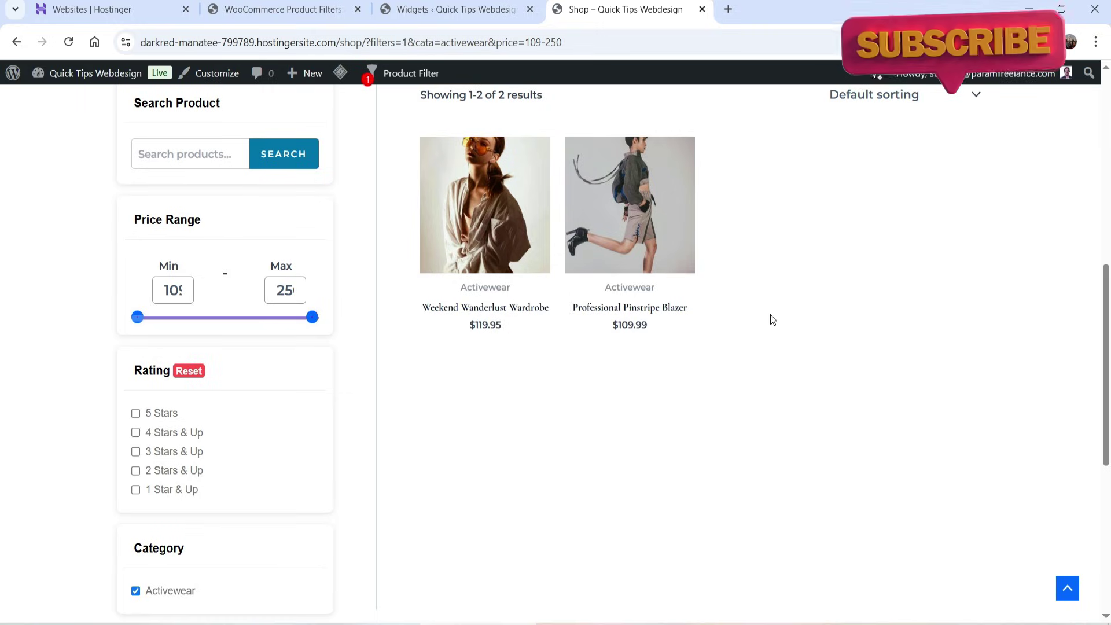
click(135, 413)
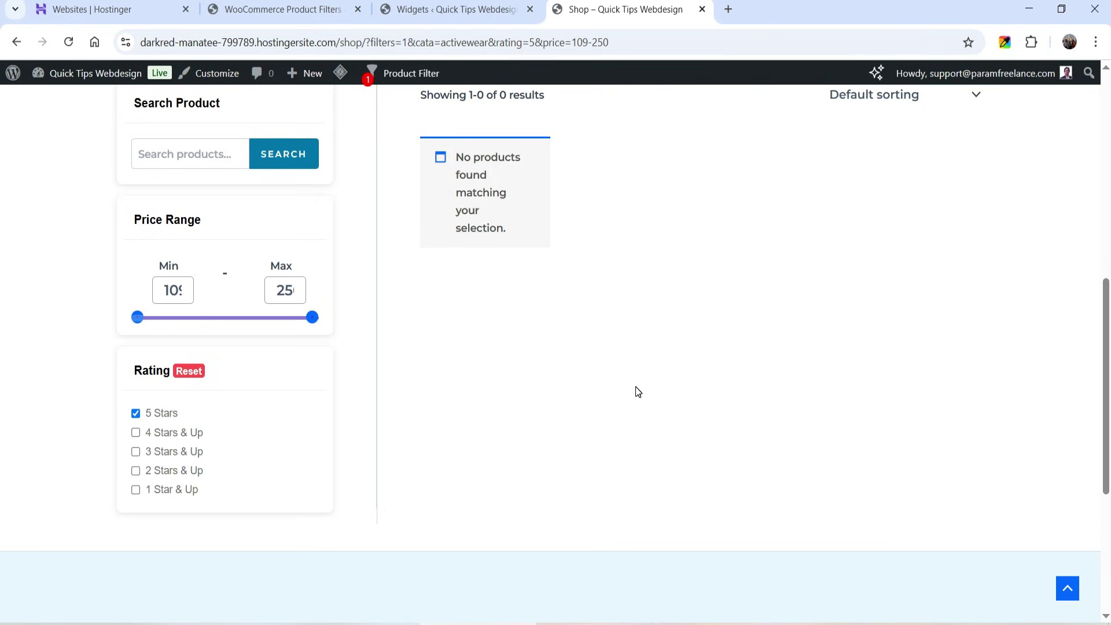
click(135, 413)
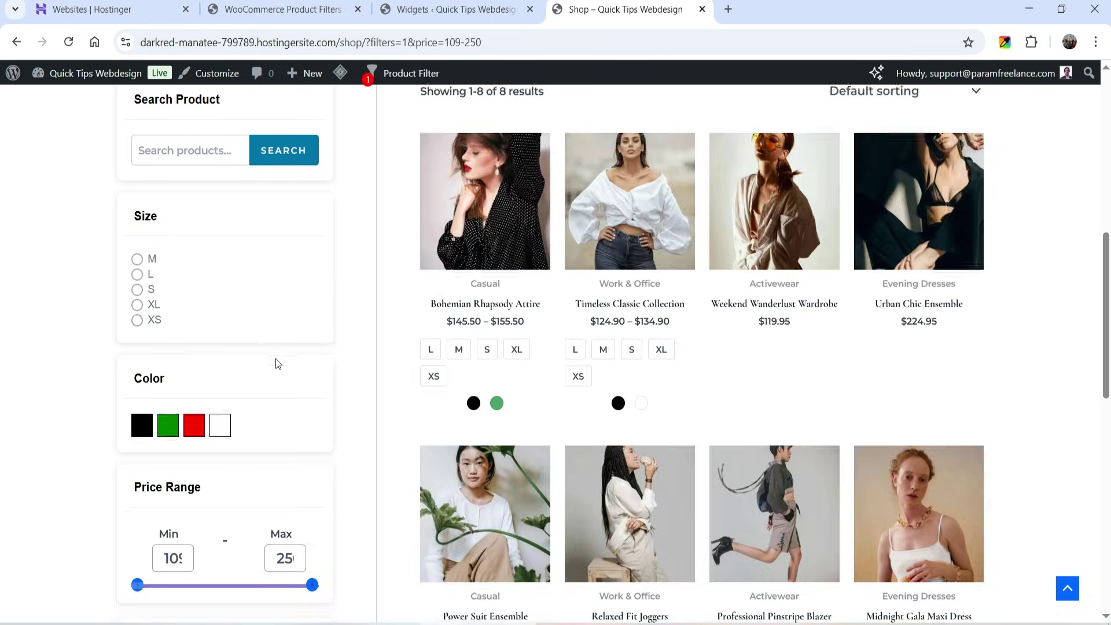
scroll(211, 492, down, 5)
Hide the Rating and Tag filters in the widget's Form Manage list and update the widget
click(446, 10)
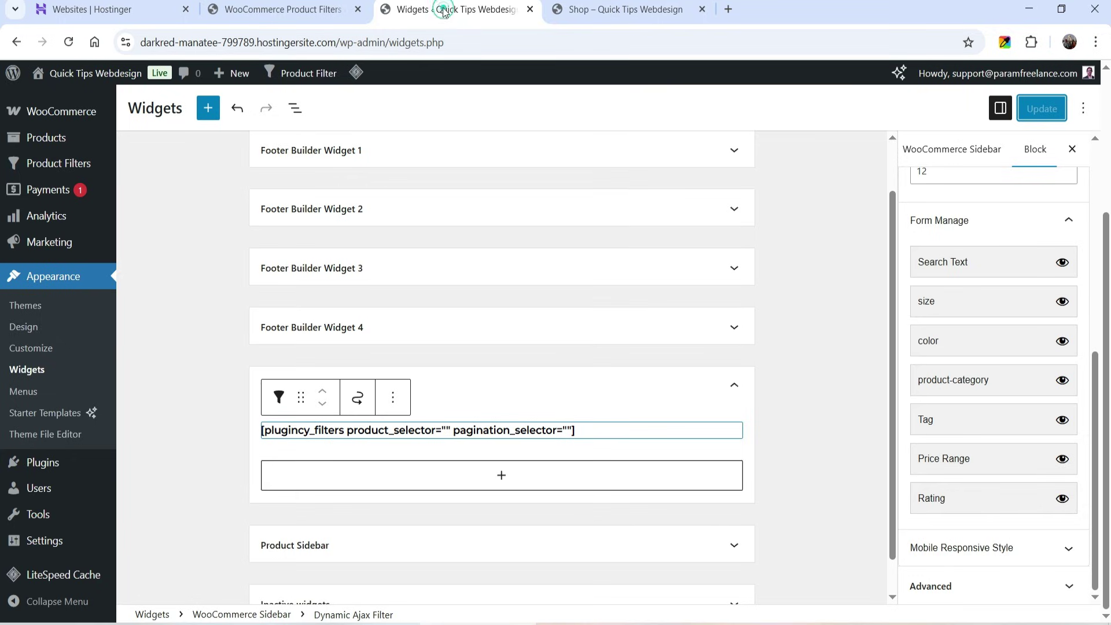
click(582, 434)
click(617, 436)
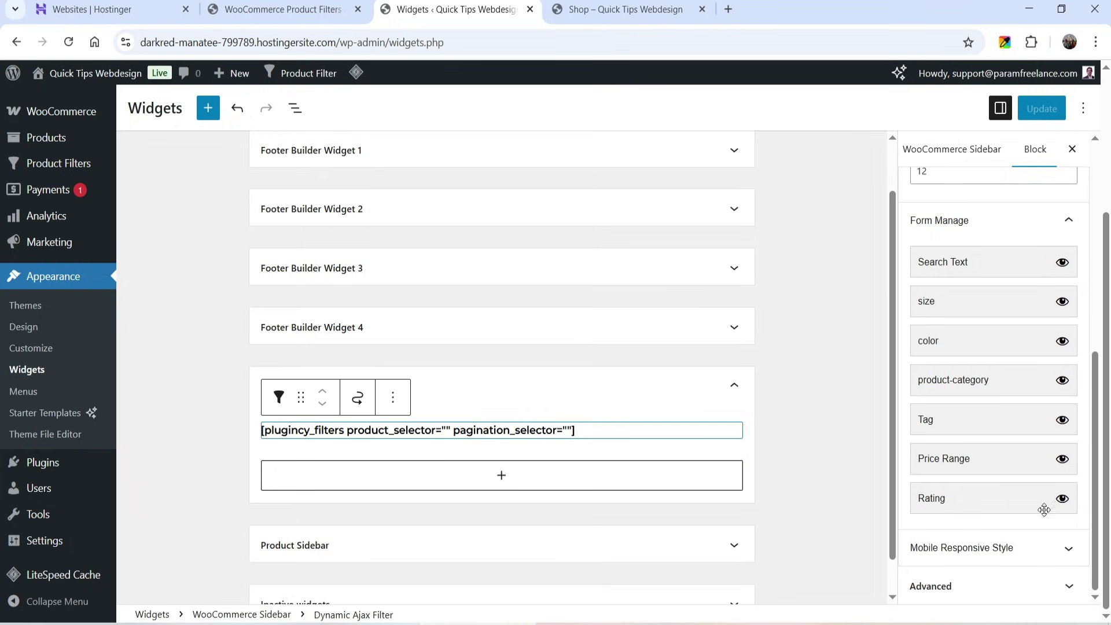
click(1062, 499)
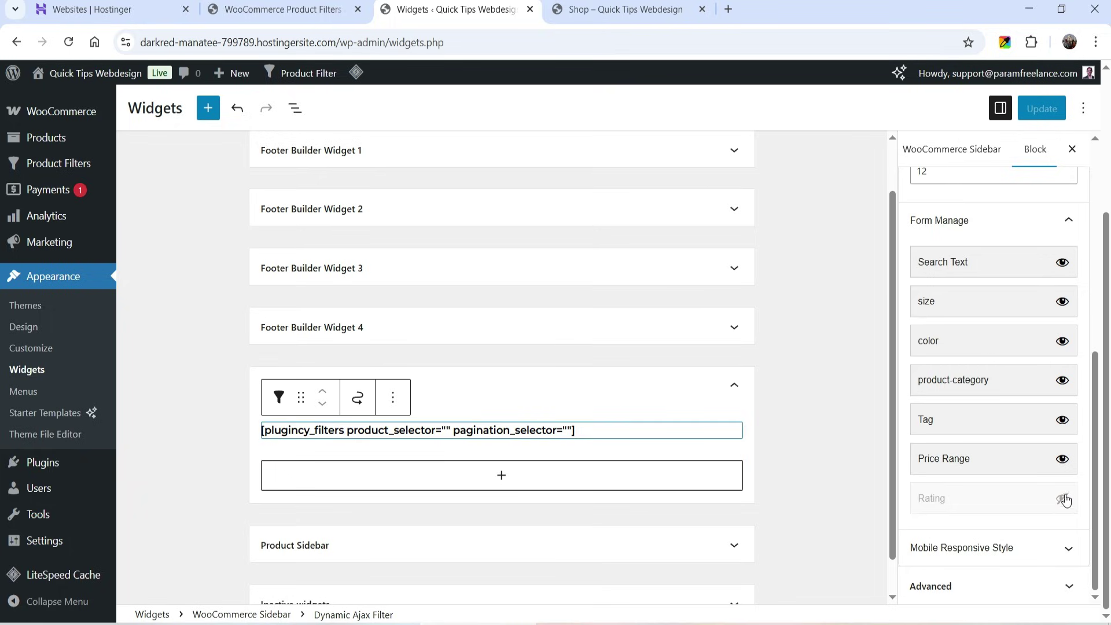
click(1063, 422)
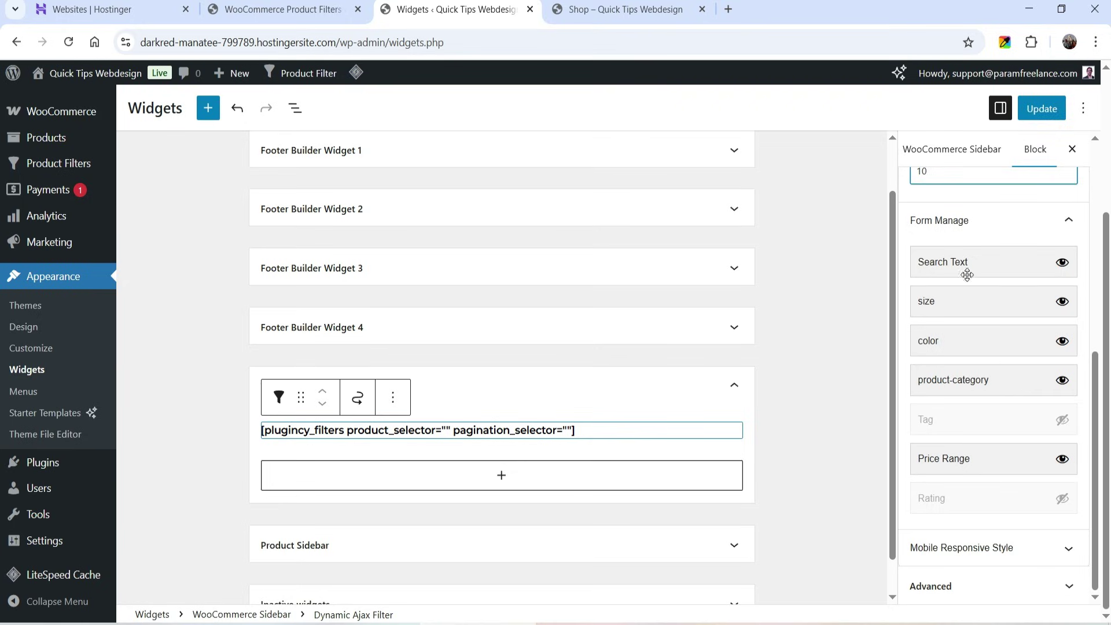
click(1040, 109)
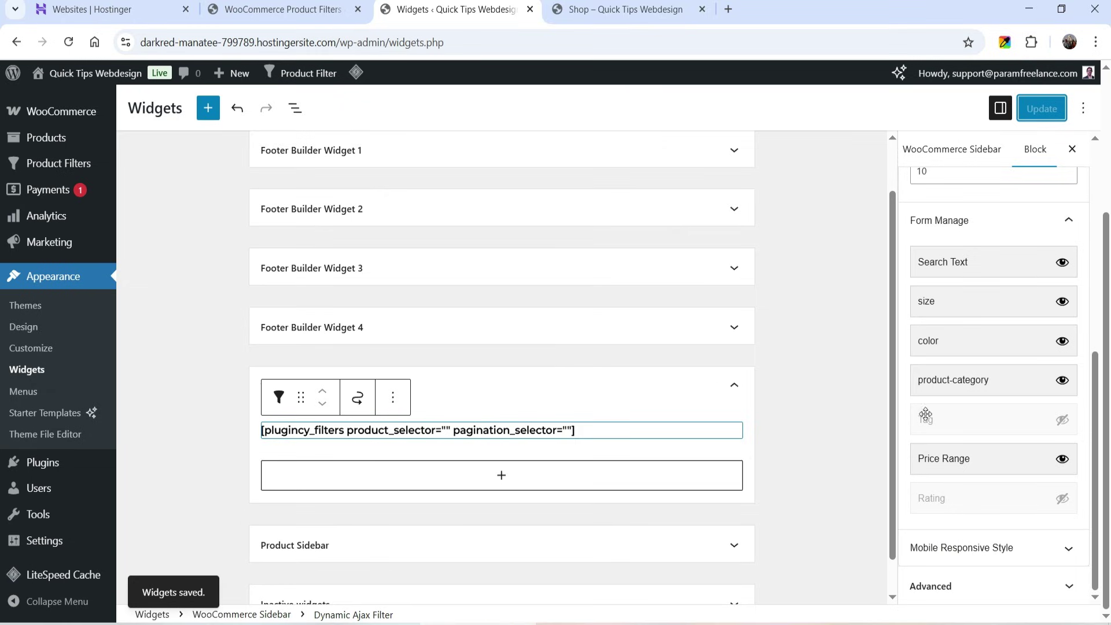
Purge all caches and reload the shop page, now without a Rating filter
click(619, 9)
mouse_move(340, 73)
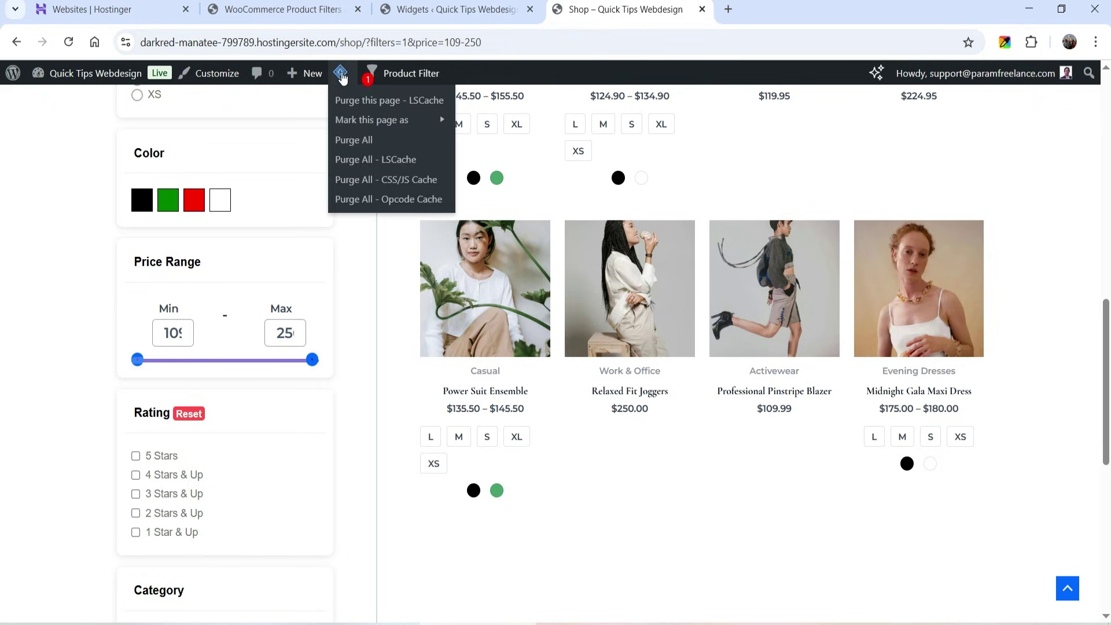
click(357, 142)
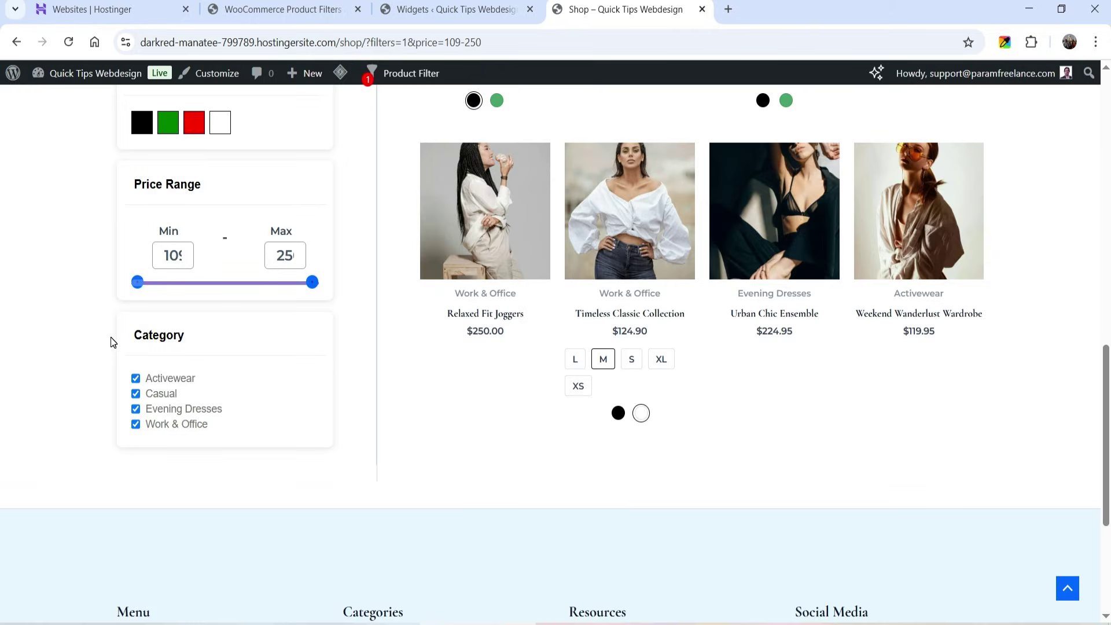
scroll(113, 343, up, 1)
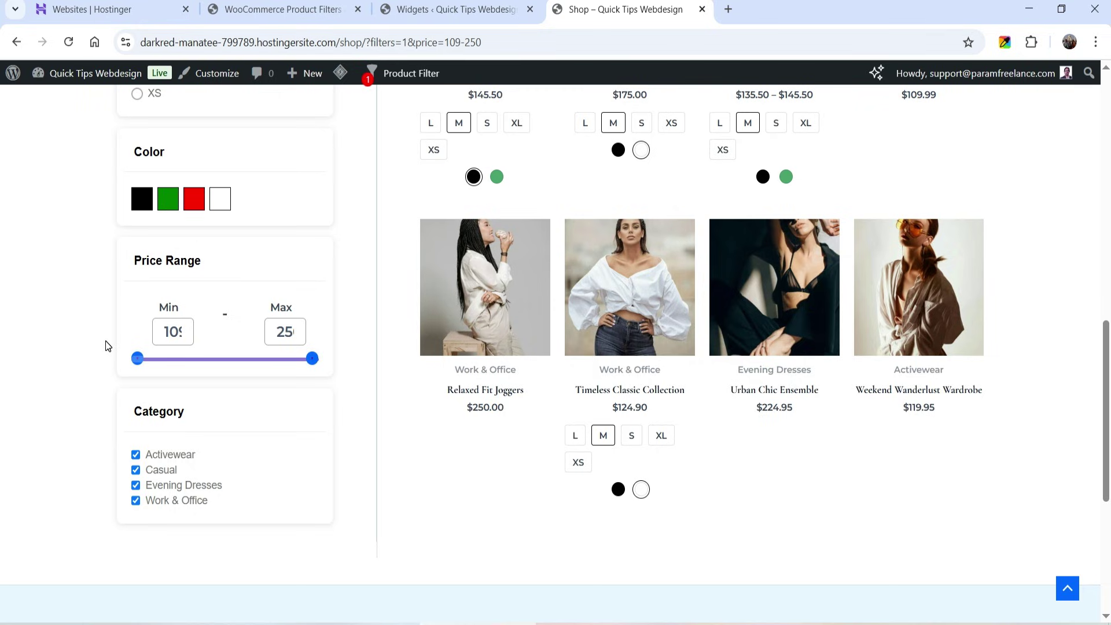
scroll(339, 312, down, 1)
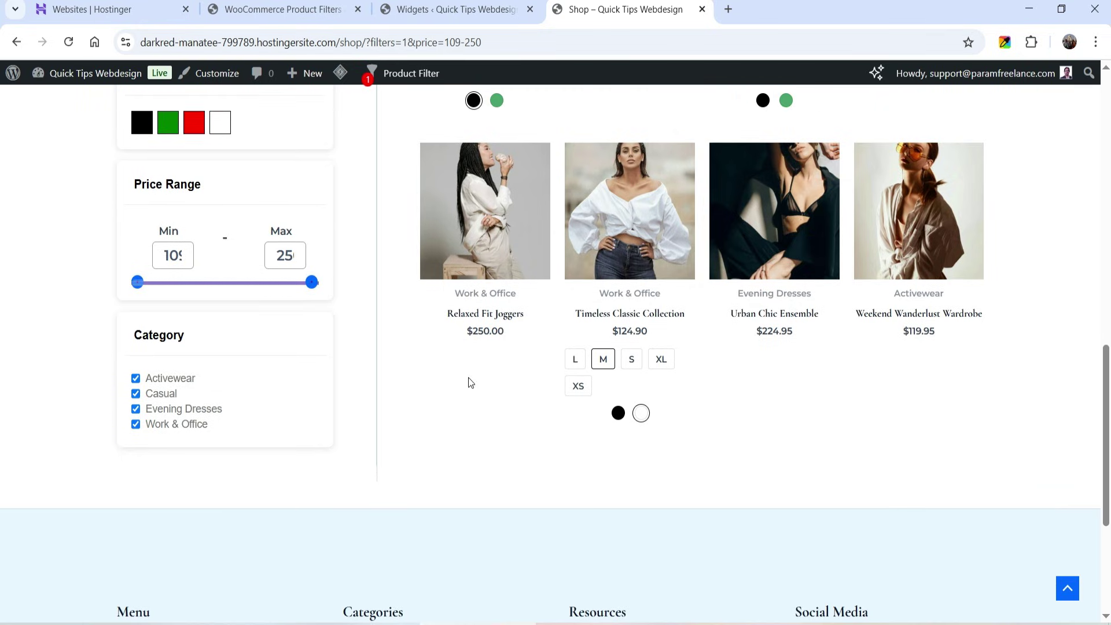
key(F5)
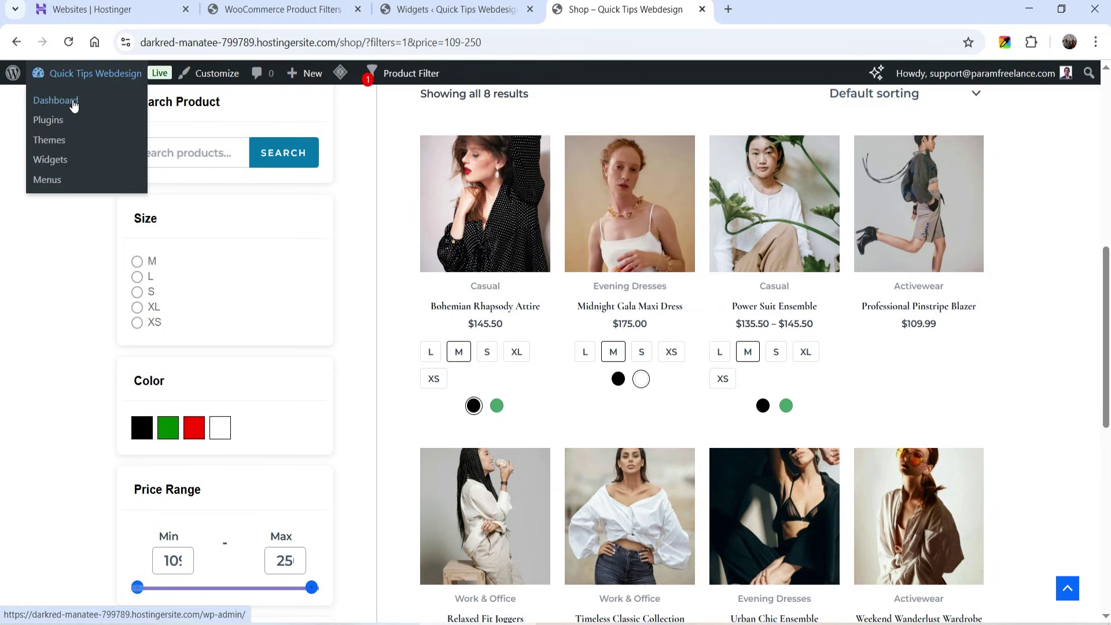
Open the Sample Page editor in a new tab from the Pages list
click(50, 99)
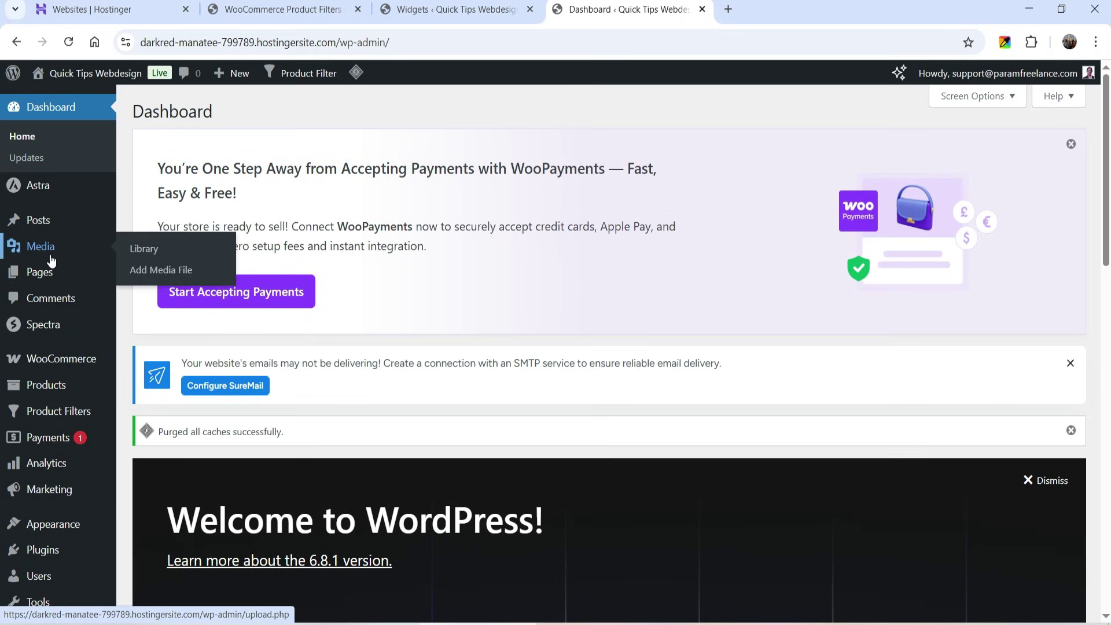
click(51, 278)
scroll(463, 279, down, 3)
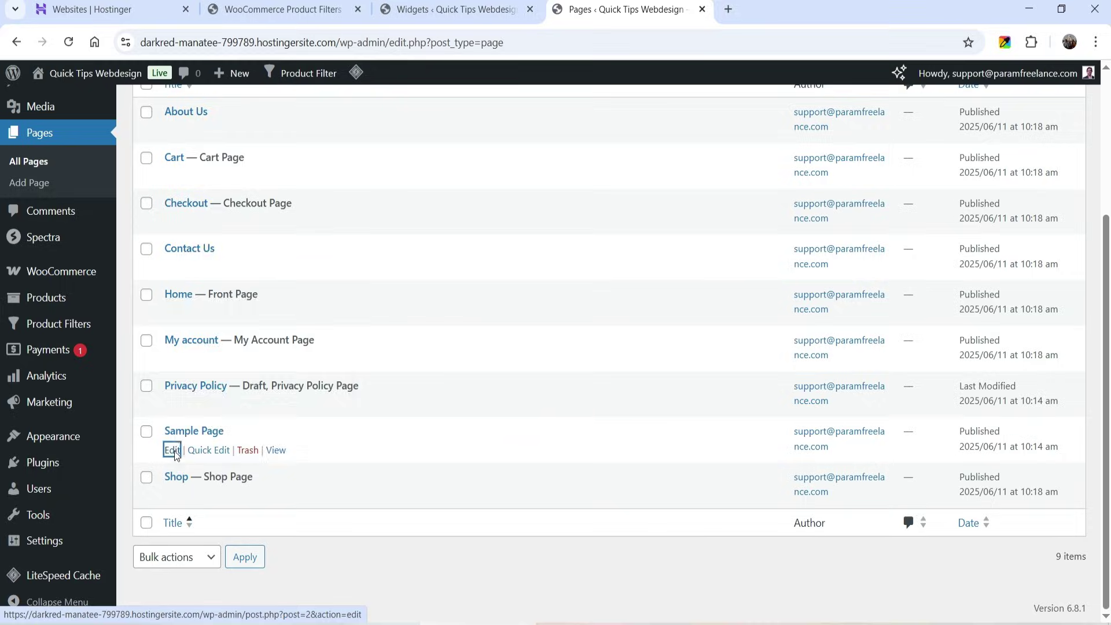
right_click(172, 451)
click(263, 276)
key(ctrl+Tab)
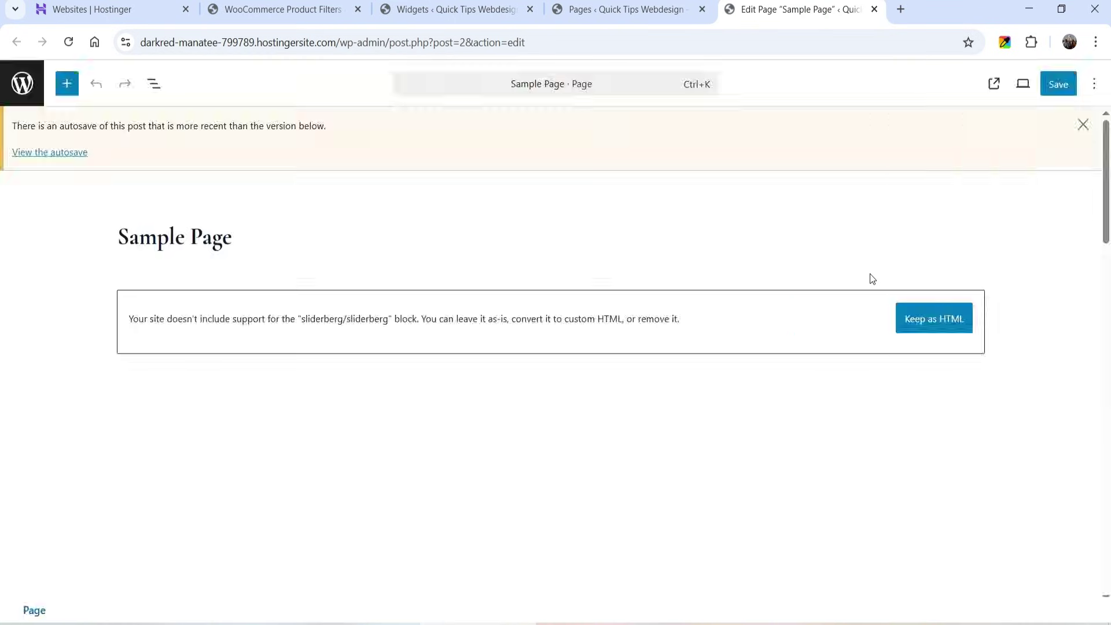
Insert the Dynamic Ajax Filter block, found by searching 'dynamic', at the end of the Sample Page
scroll(685, 318, down, 15)
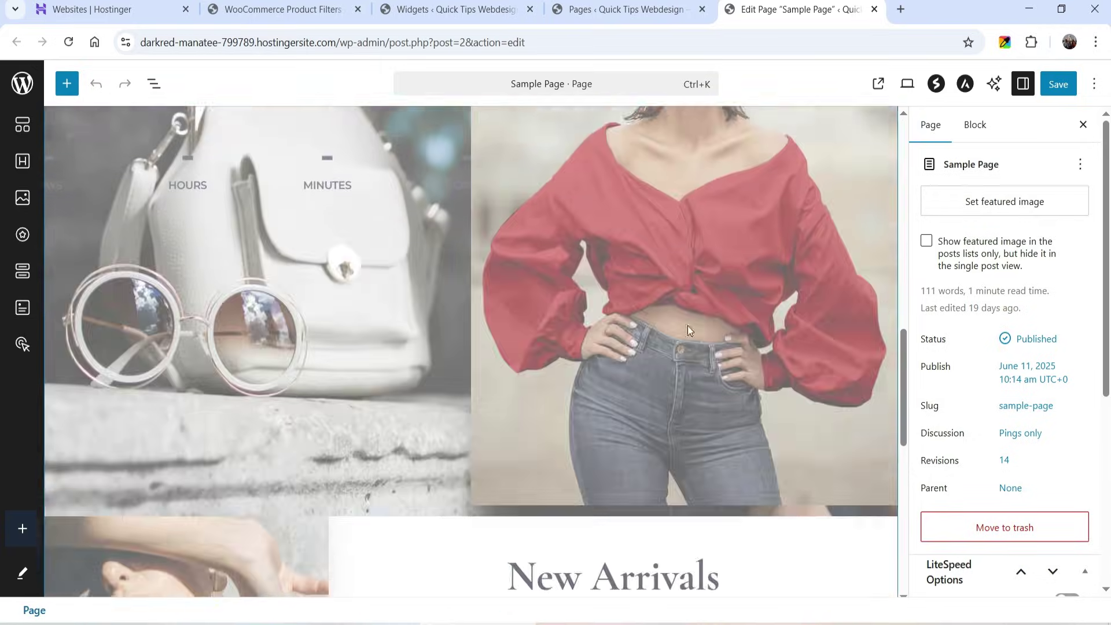
click(621, 450)
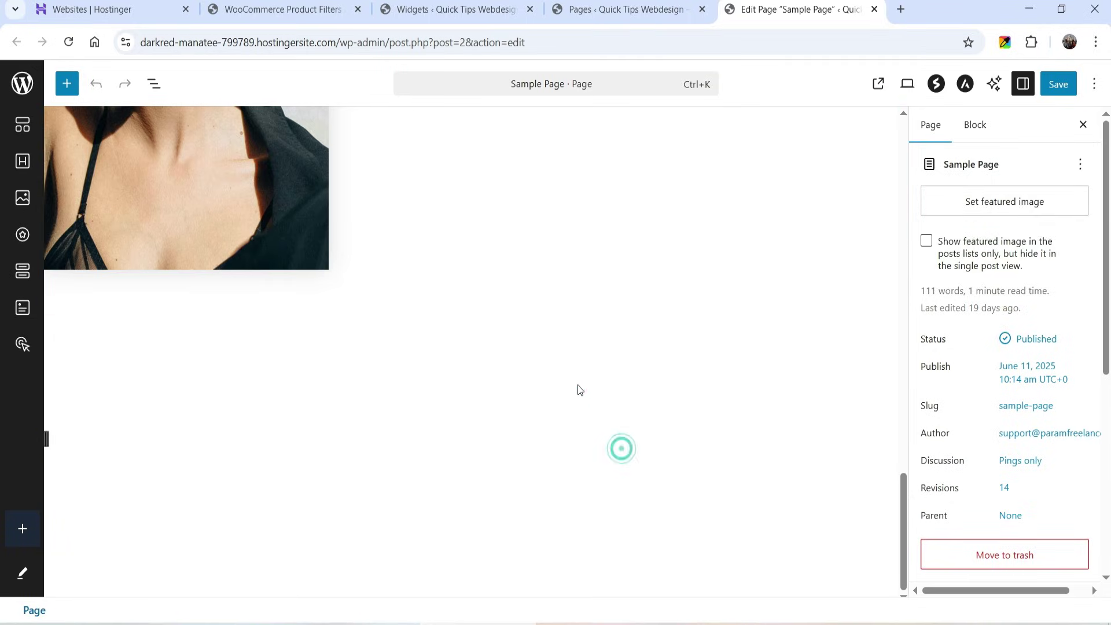
click(889, 391)
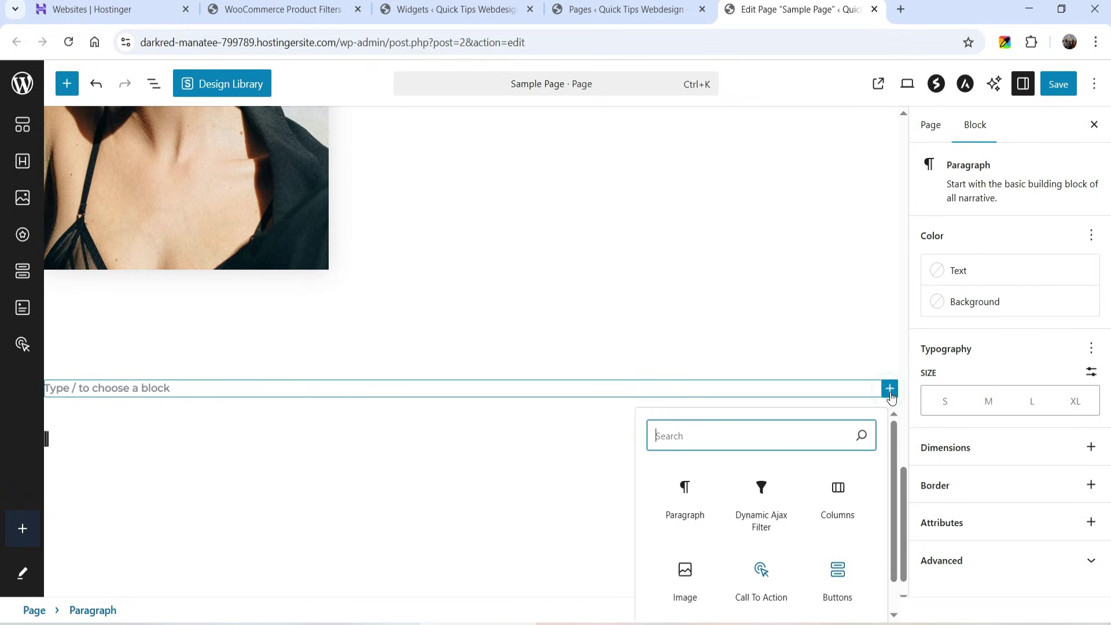
click(66, 83)
click(131, 169)
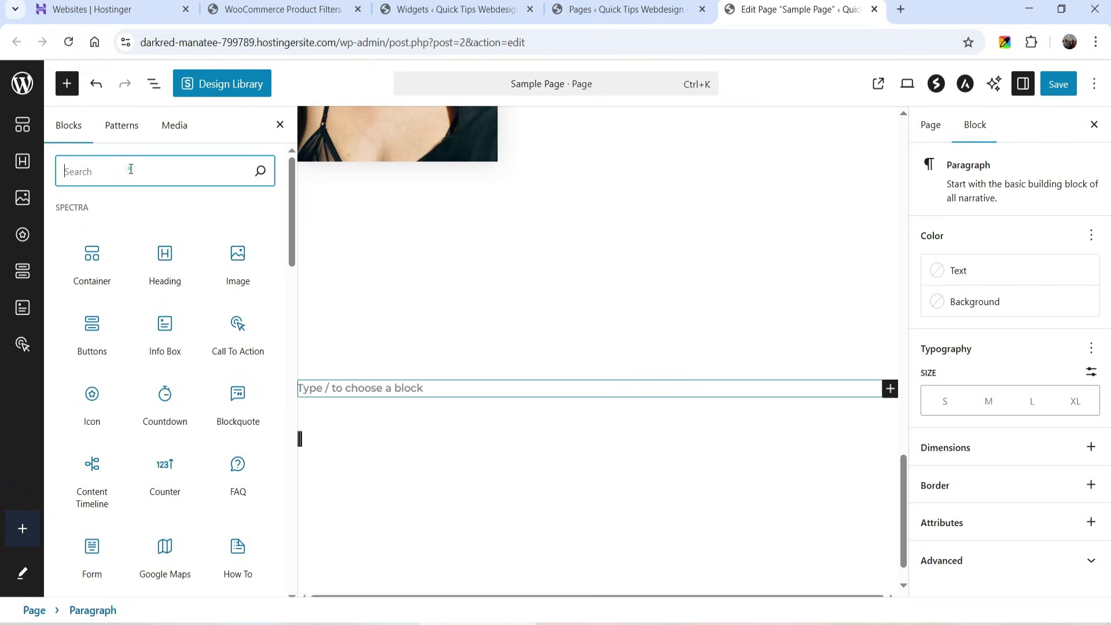
text(dynami)
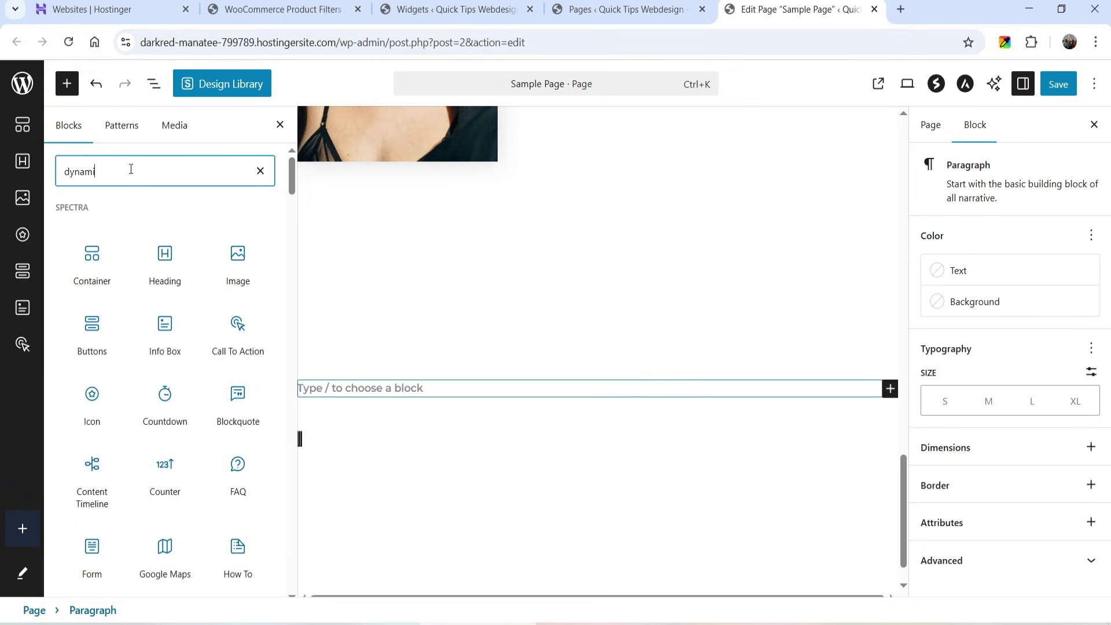
text(c)
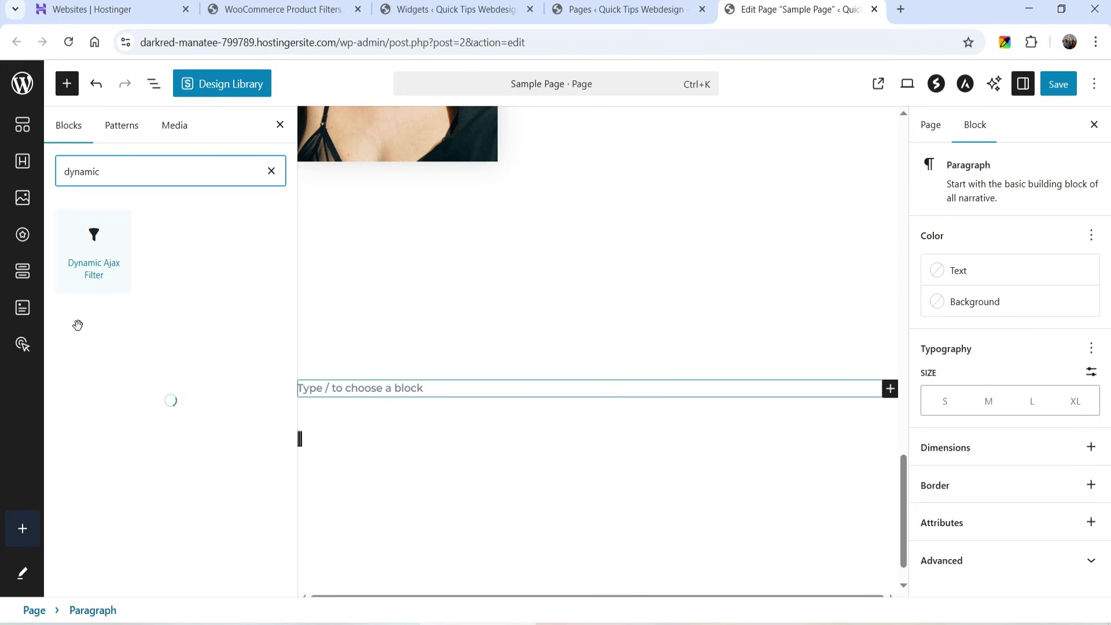
click(92, 267)
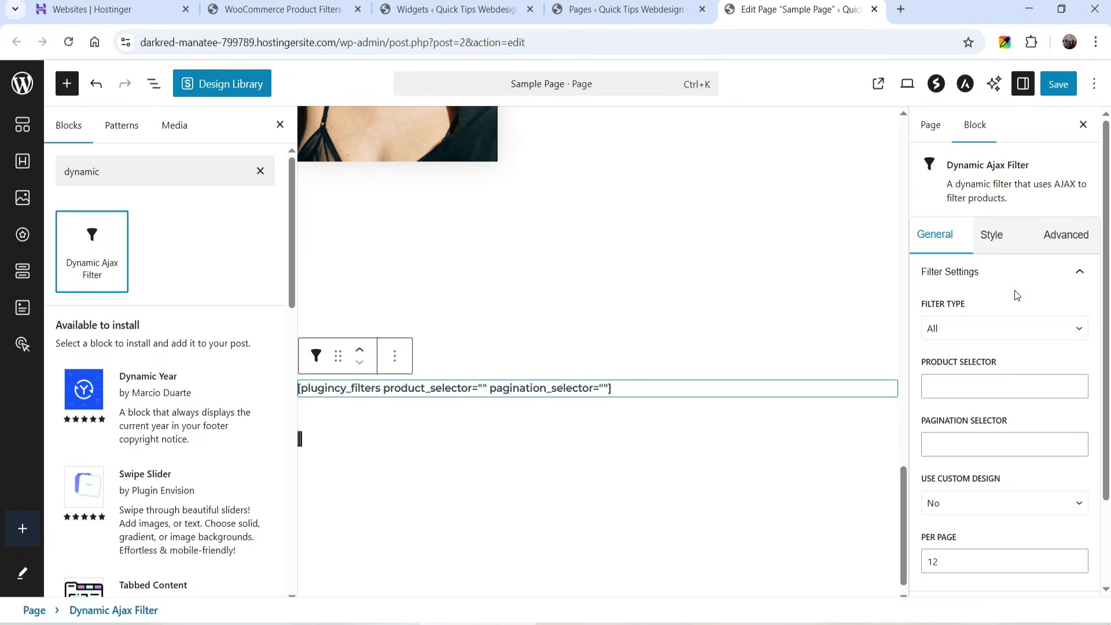
scroll(1042, 287, down, 6)
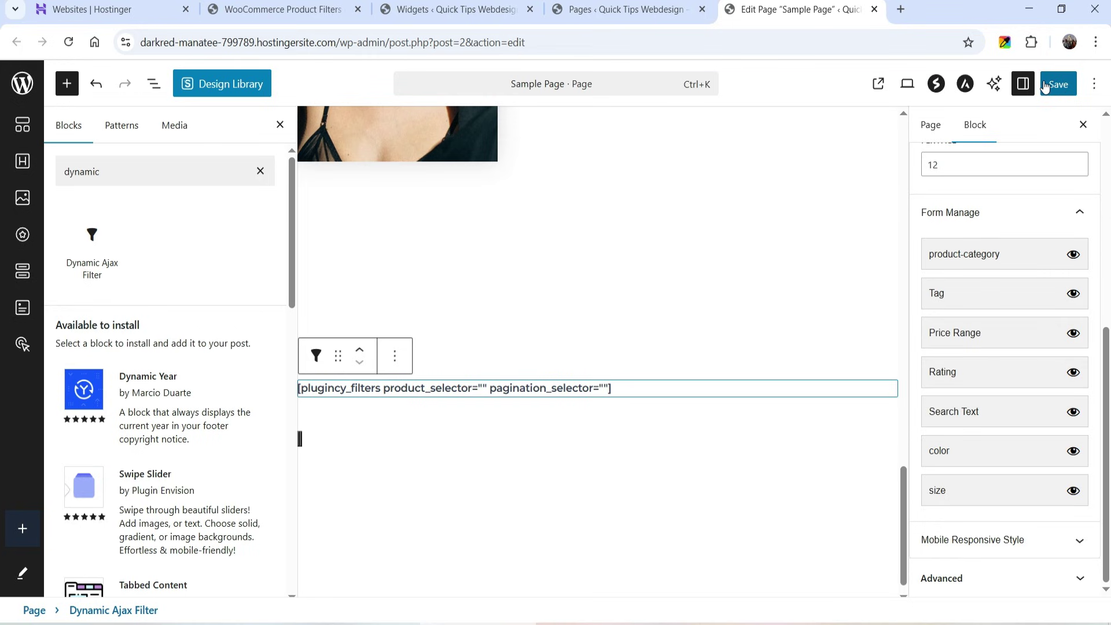
click(206, 9)
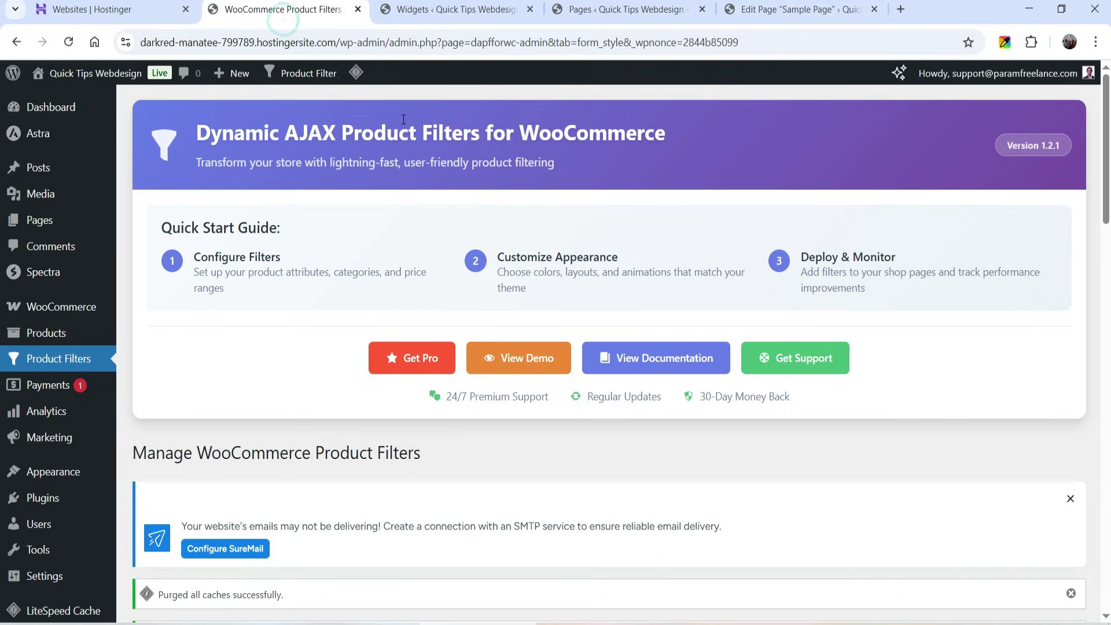
Upload, install and activate the Pro plugin zip, then open Product Filters settings
mouse_move(43, 497)
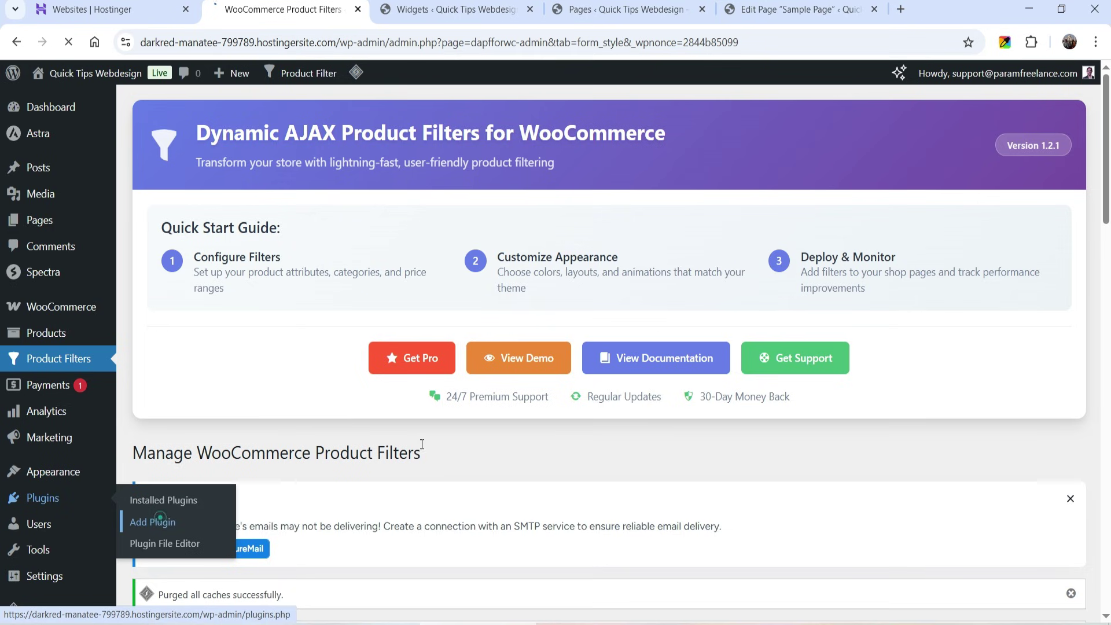
click(154, 521)
click(287, 111)
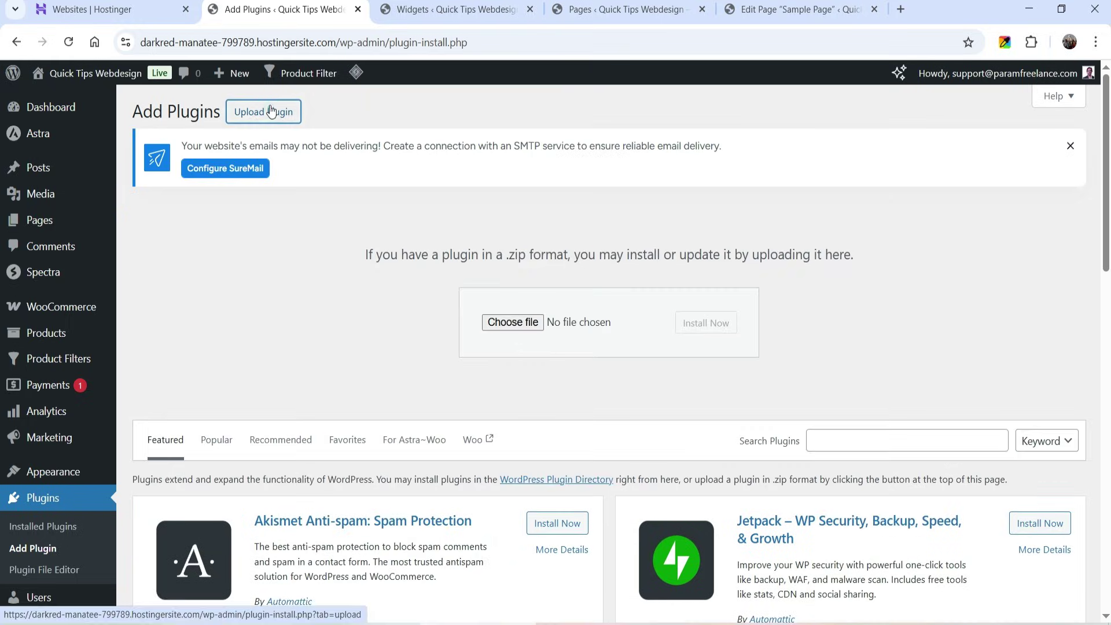
click(509, 322)
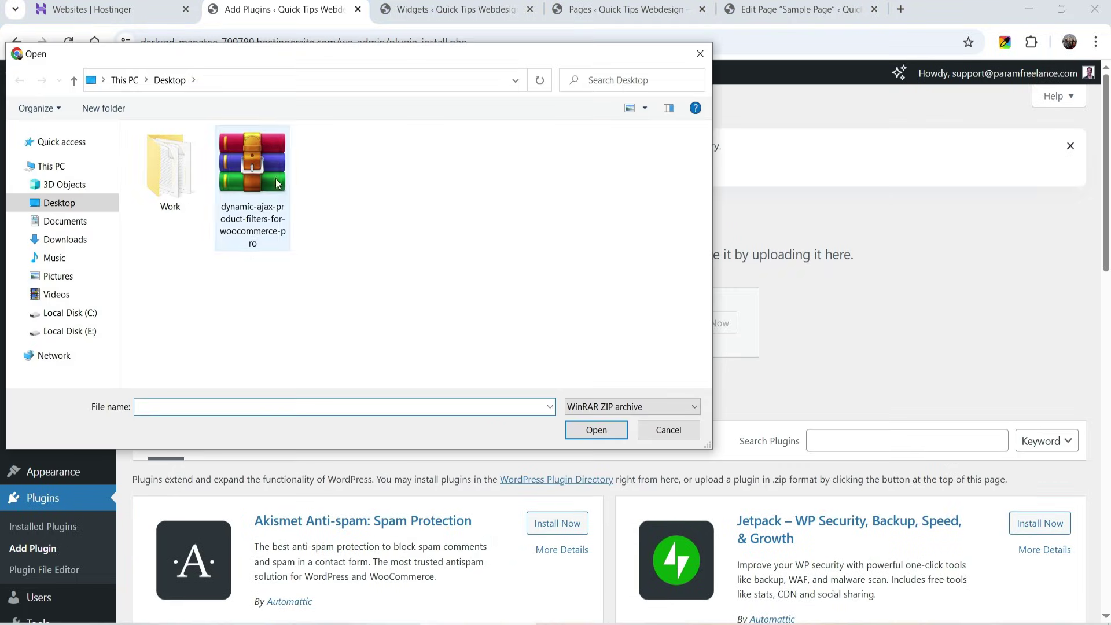
double_click(276, 178)
click(712, 328)
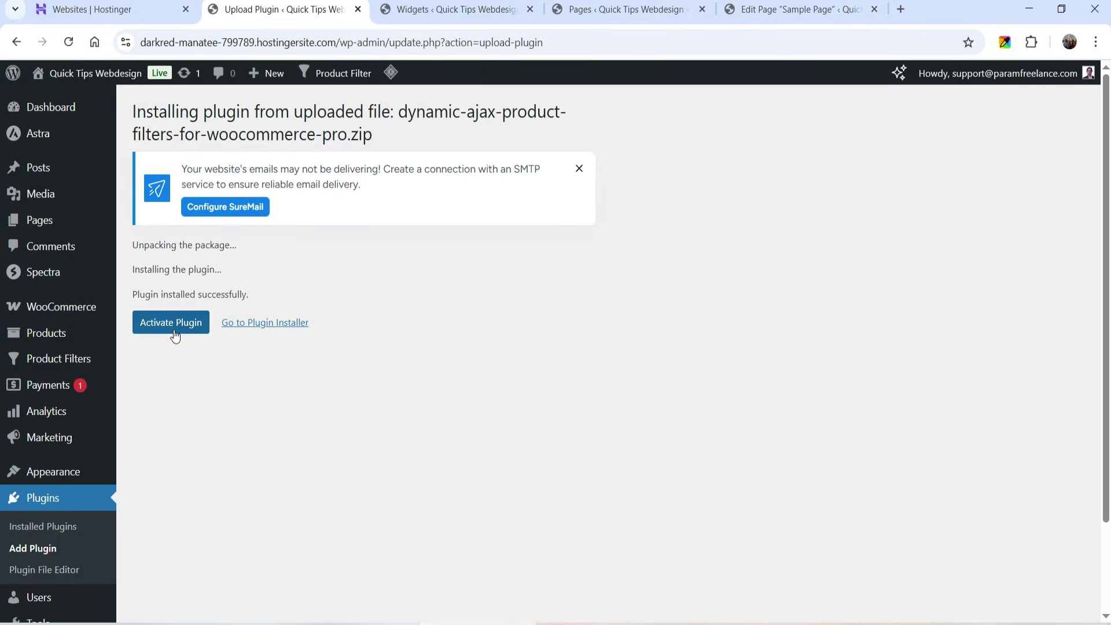
click(172, 329)
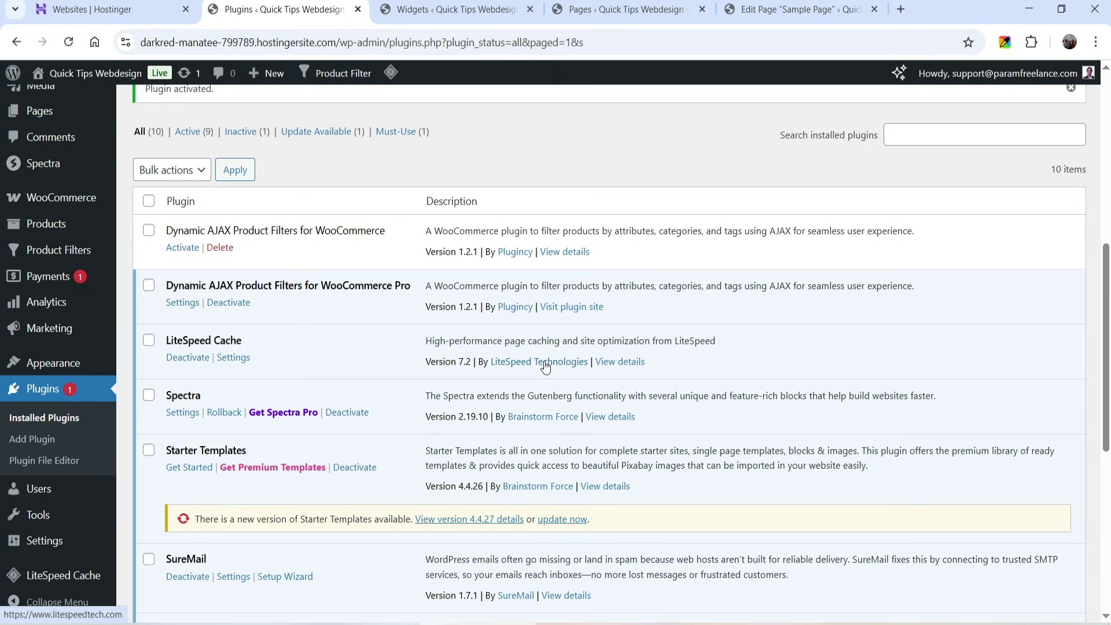
scroll(544, 365, up, 3)
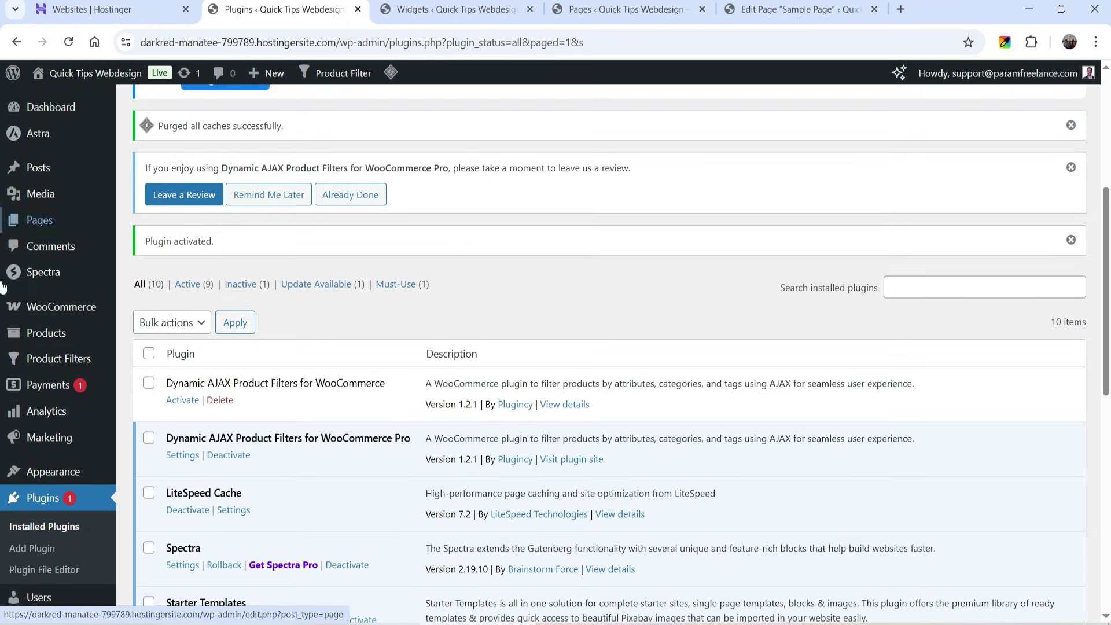
click(64, 356)
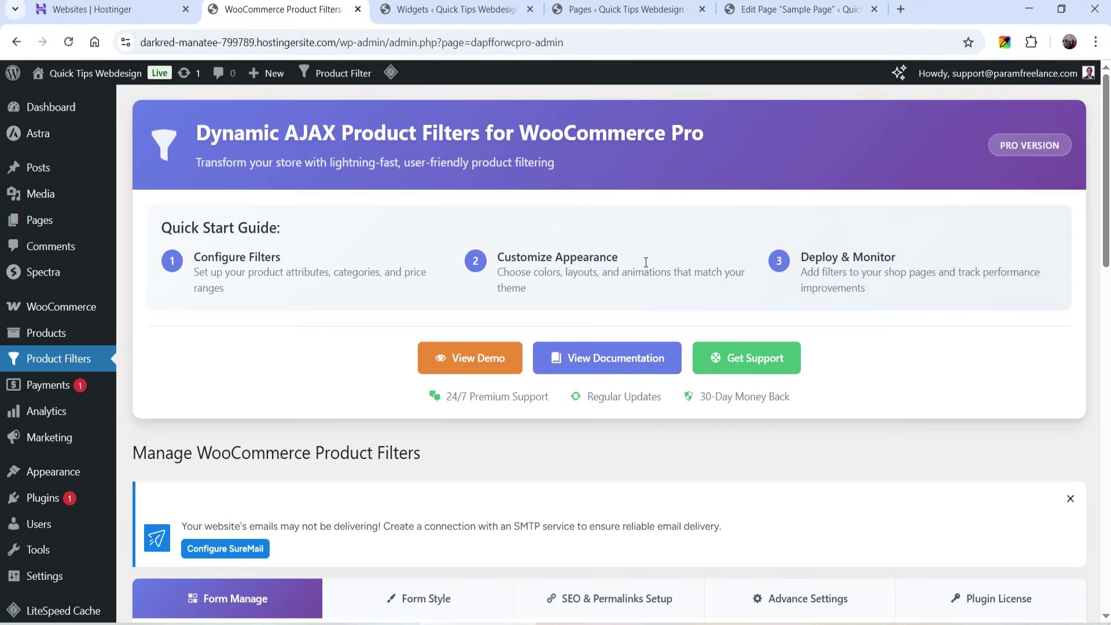
Check the Plugin License tab to confirm the Pro license reads Licensed
scroll(923, 357, down, 6)
click(991, 295)
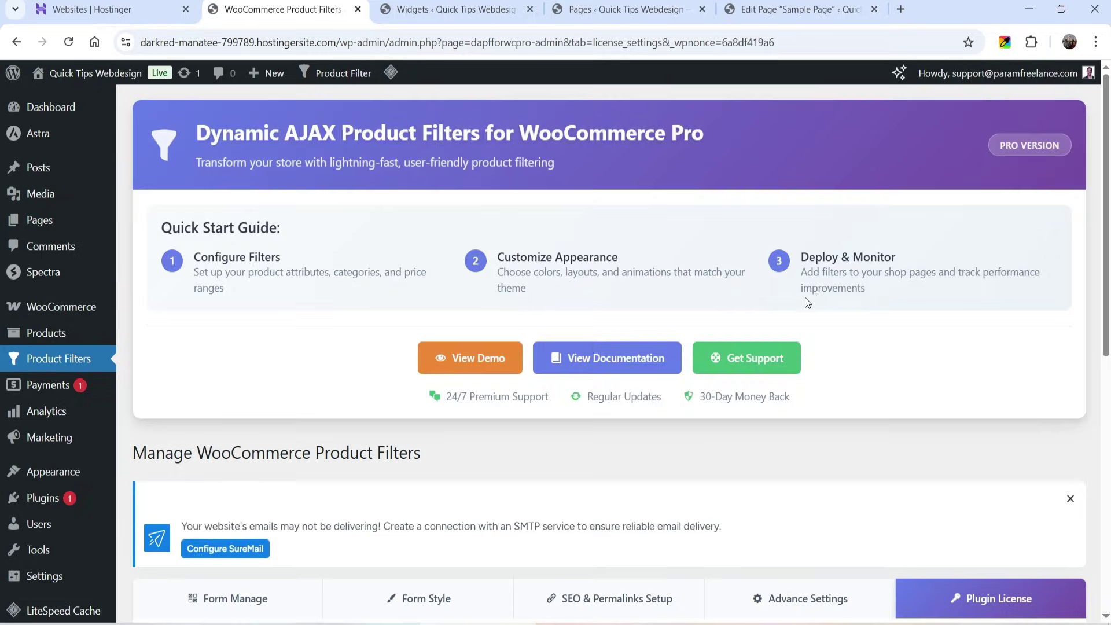
scroll(991, 310, down, 8)
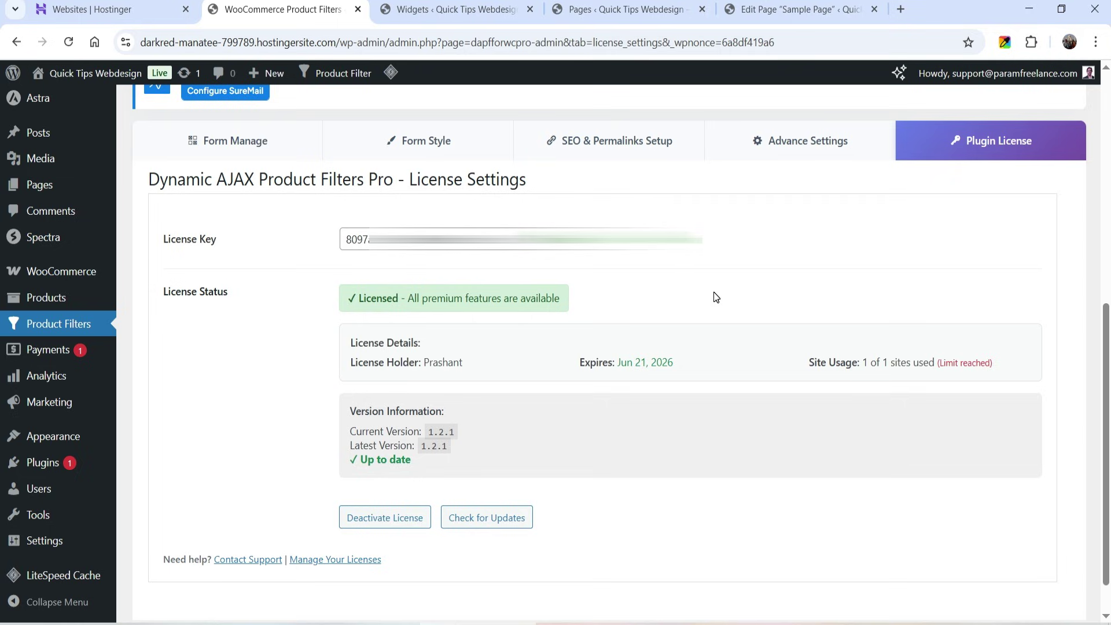
Choose the Color Circle display style for the color filter in Form Style
click(461, 149)
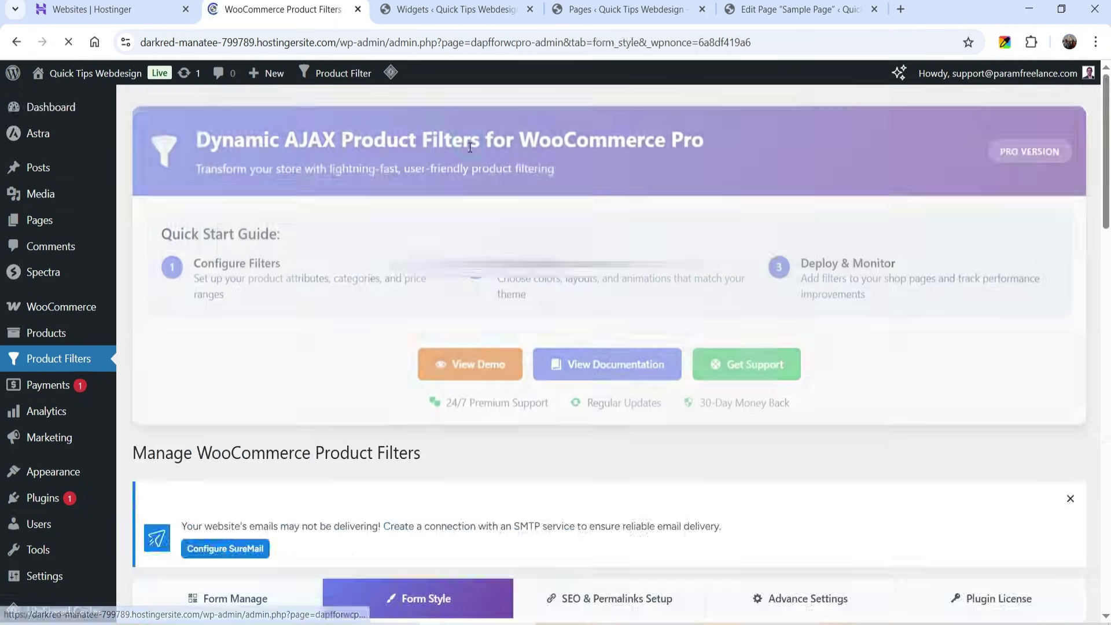
scroll(991, 380, down, 8)
scroll(1034, 322, down, 5)
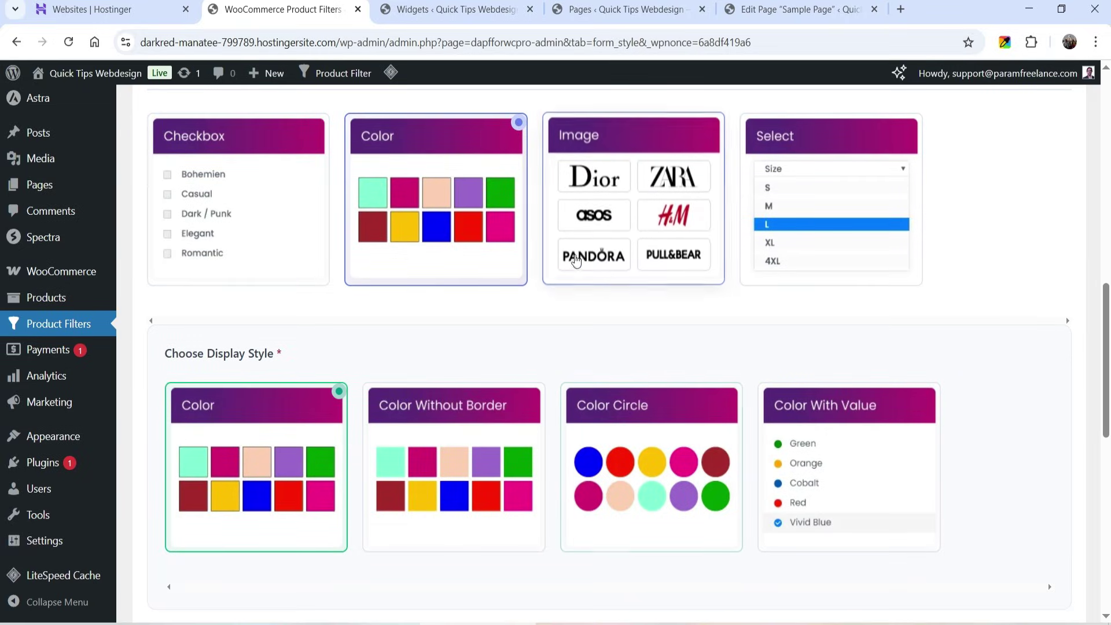
scroll(727, 276, down, 4)
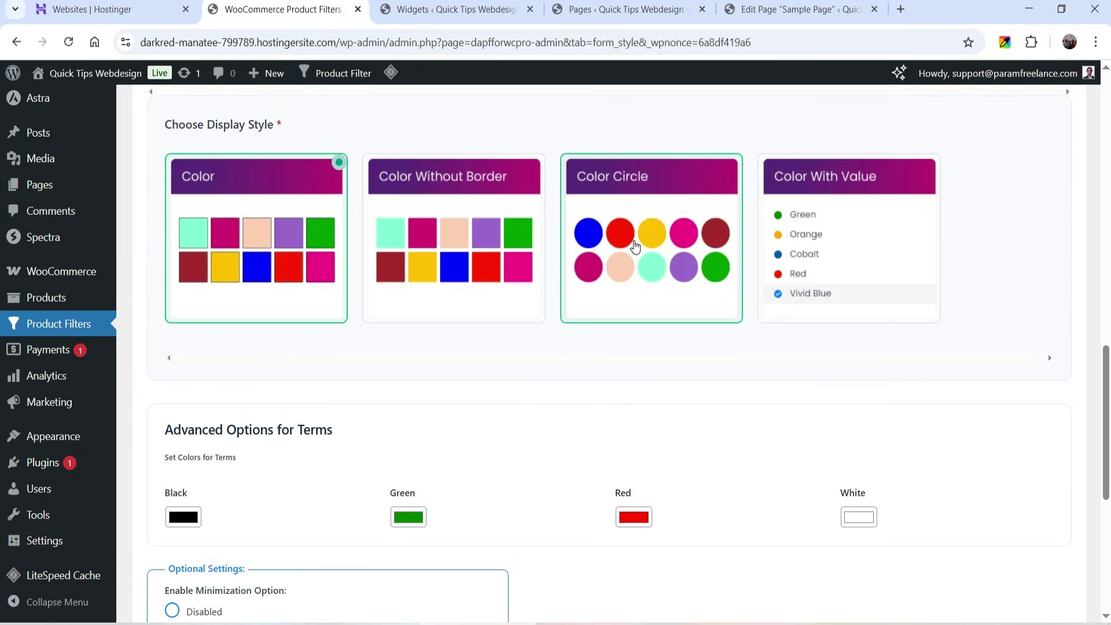
click(637, 241)
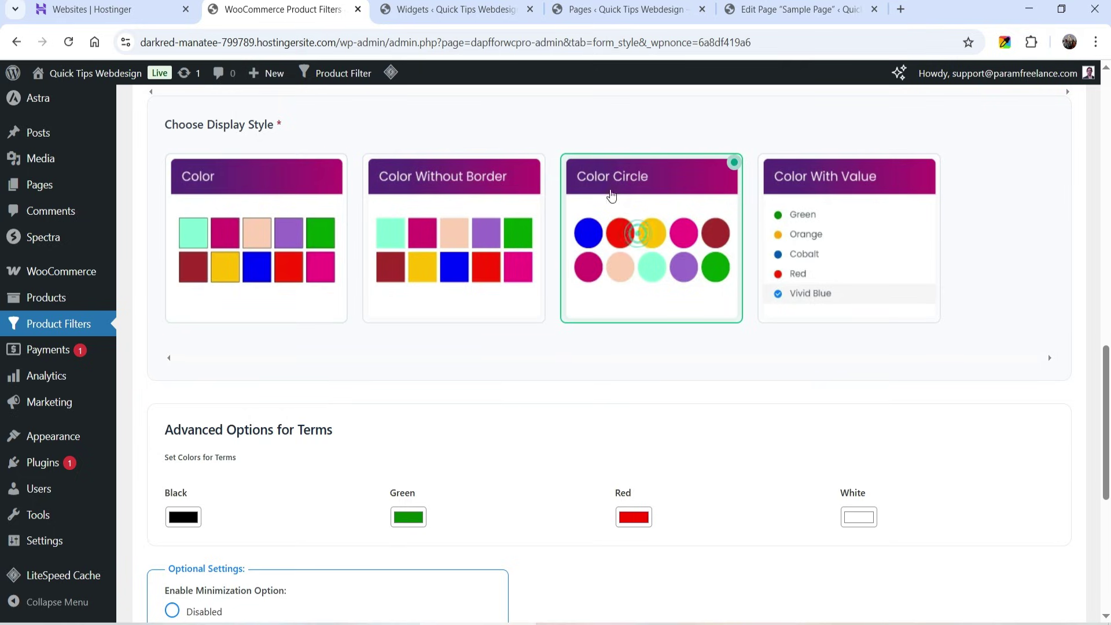
scroll(1076, 275, down, 7)
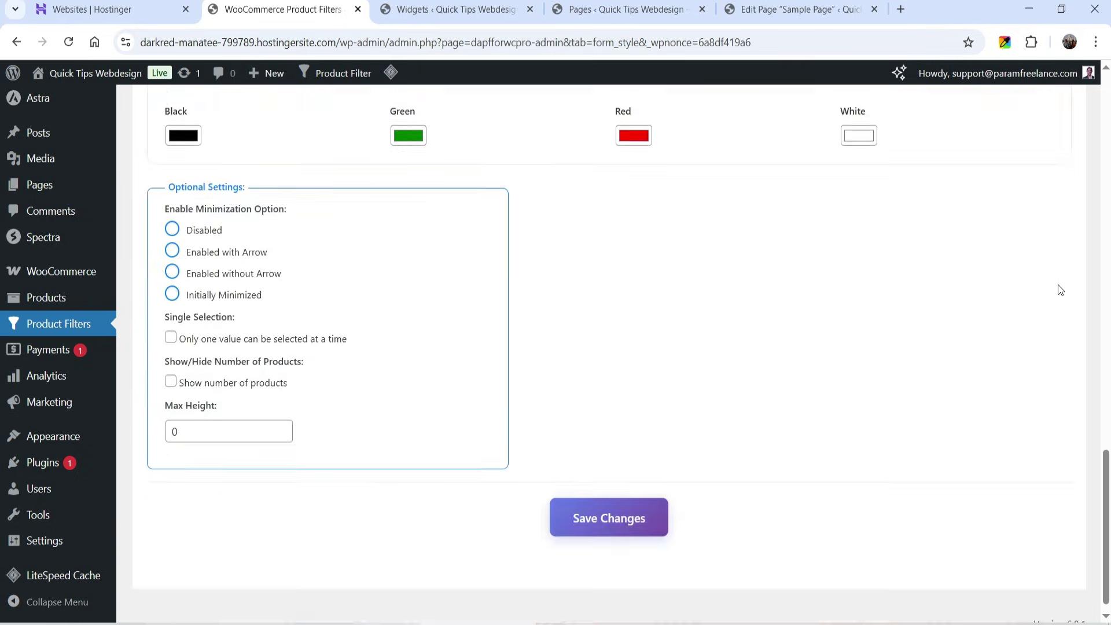
Save the Color Circle style, purge the LiteSpeed cache, and check the shop's round colour swatches
click(608, 518)
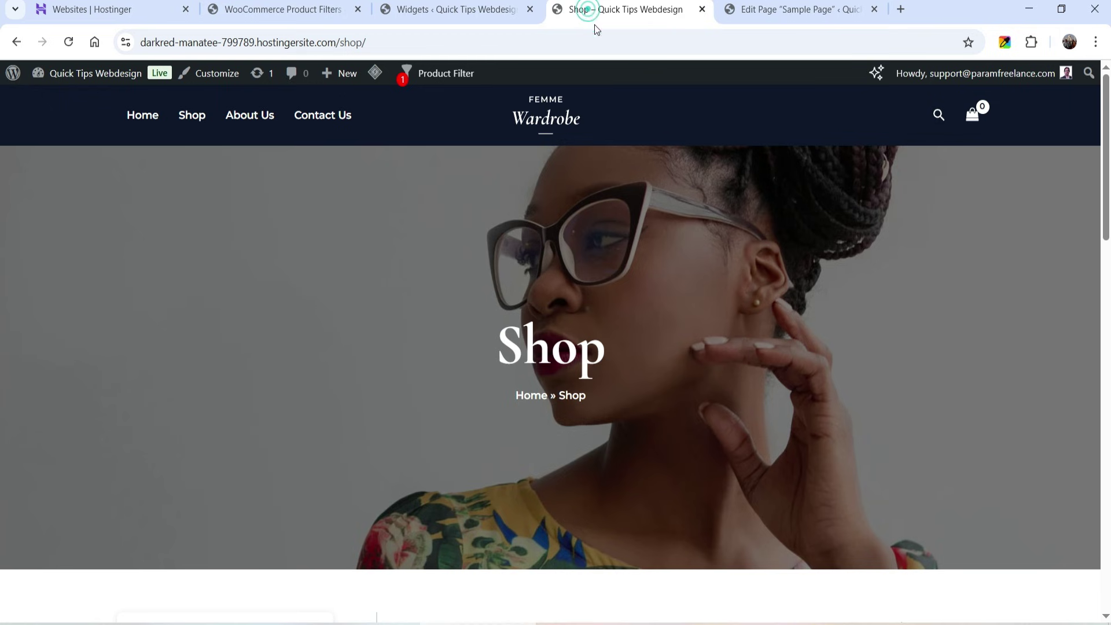
click(596, 10)
mouse_move(375, 73)
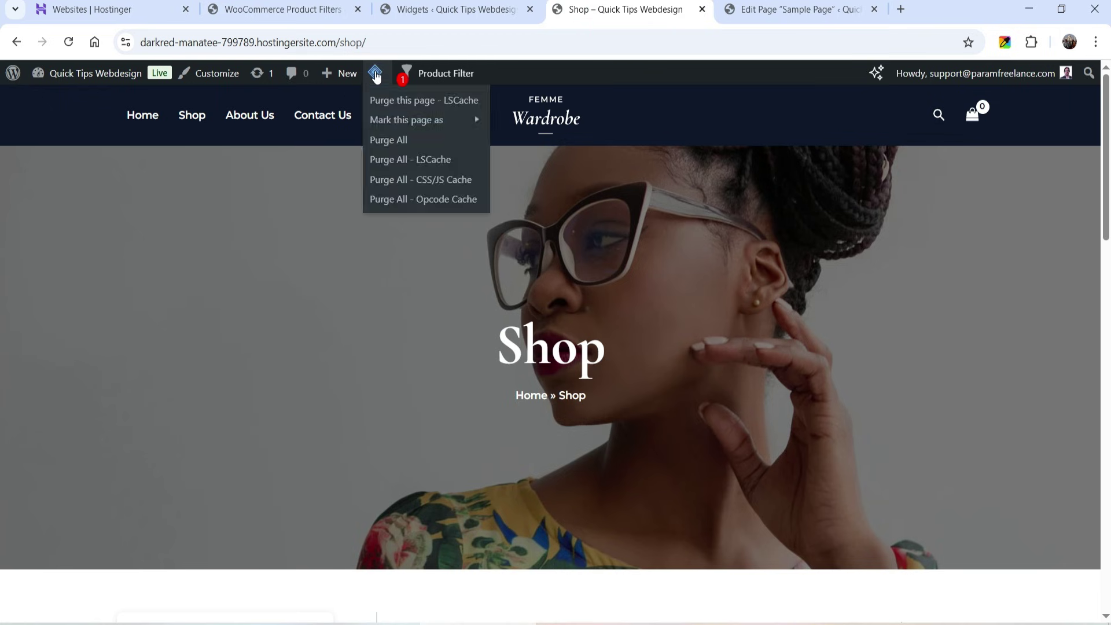
click(392, 143)
scroll(636, 278, down, 12)
scroll(628, 260, down, 4)
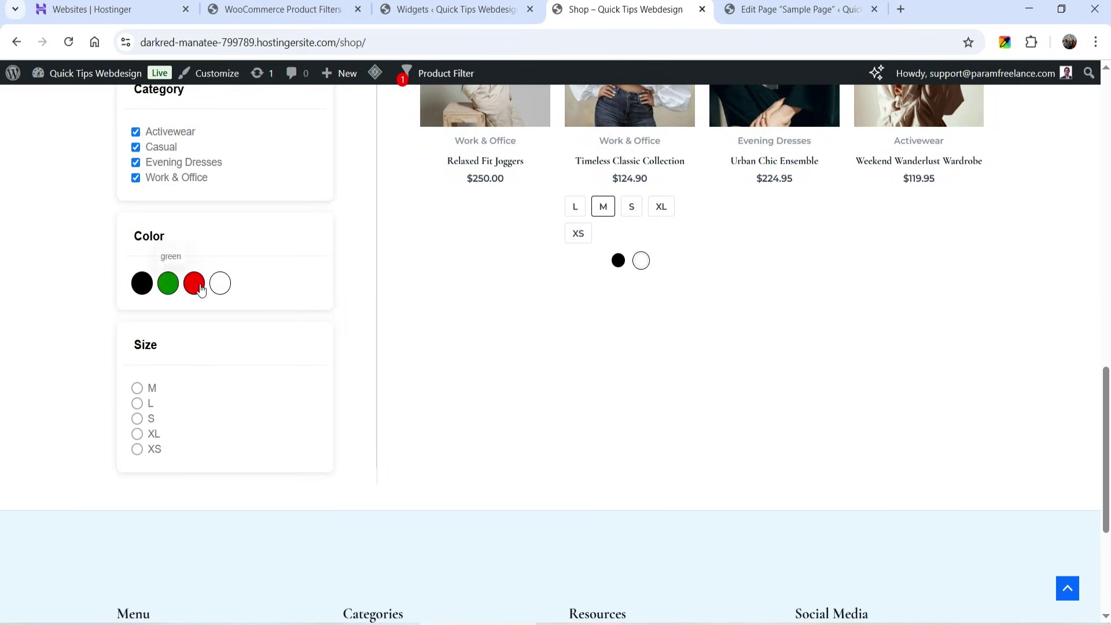
click(272, 9)
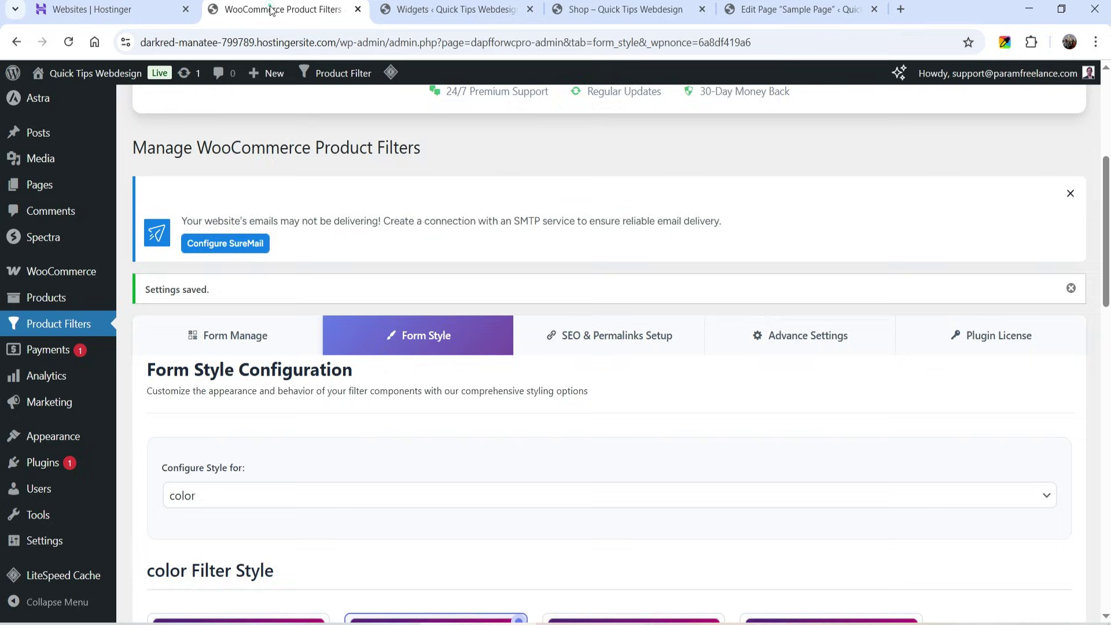
scroll(778, 293, down, 3)
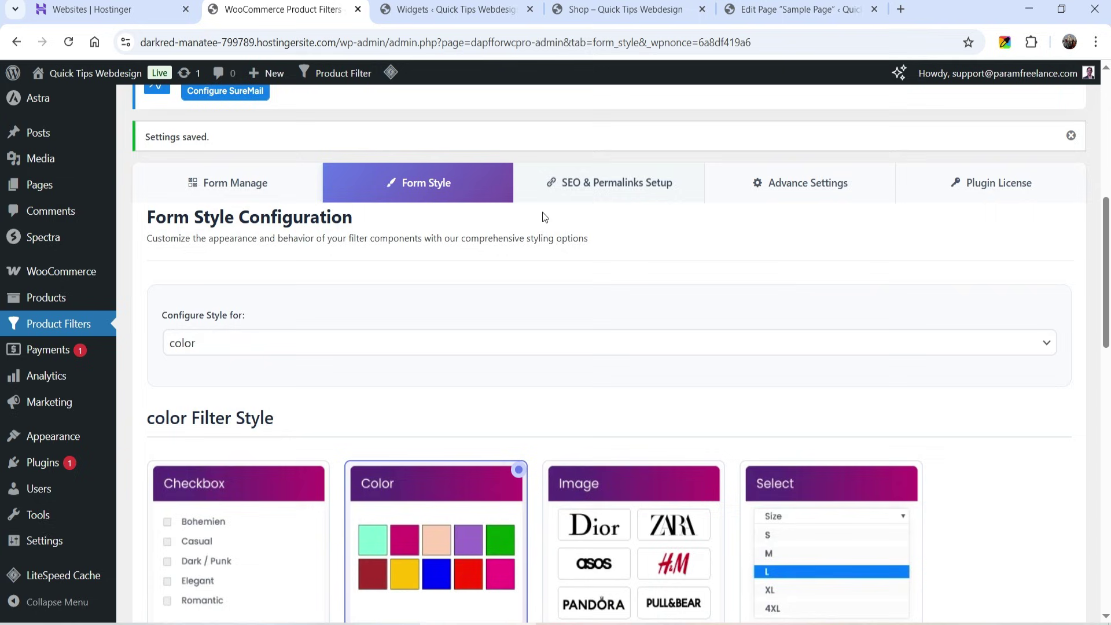
Inspect the SEO & Permalinks Setup tab, including the Tags and Price permalink prefix fields
click(607, 190)
scroll(780, 334, down, 10)
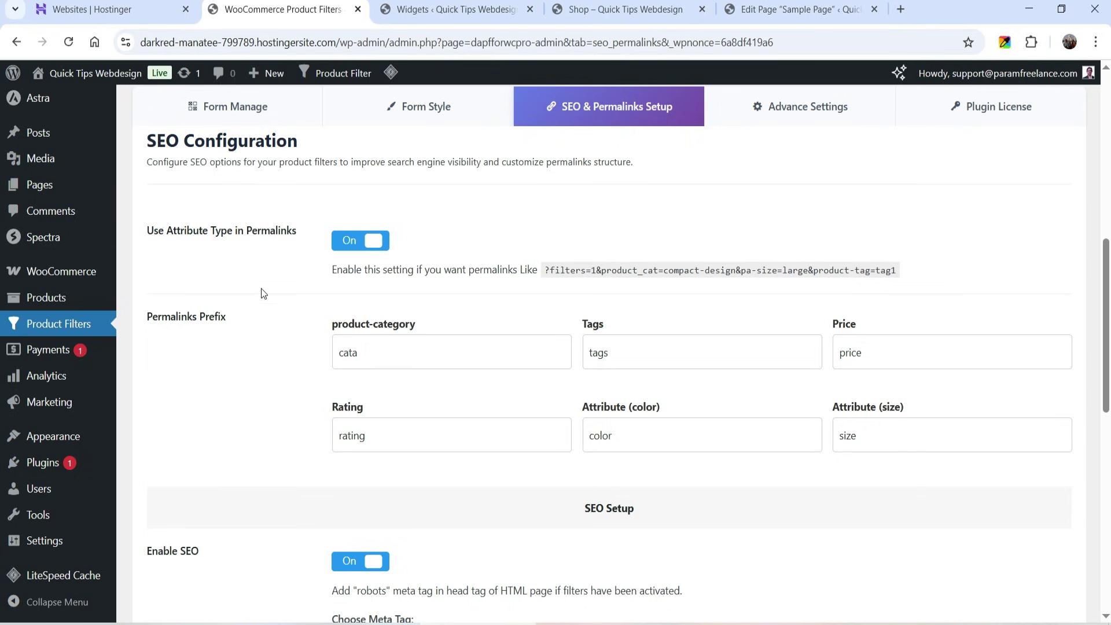
scroll(615, 241, down, 3)
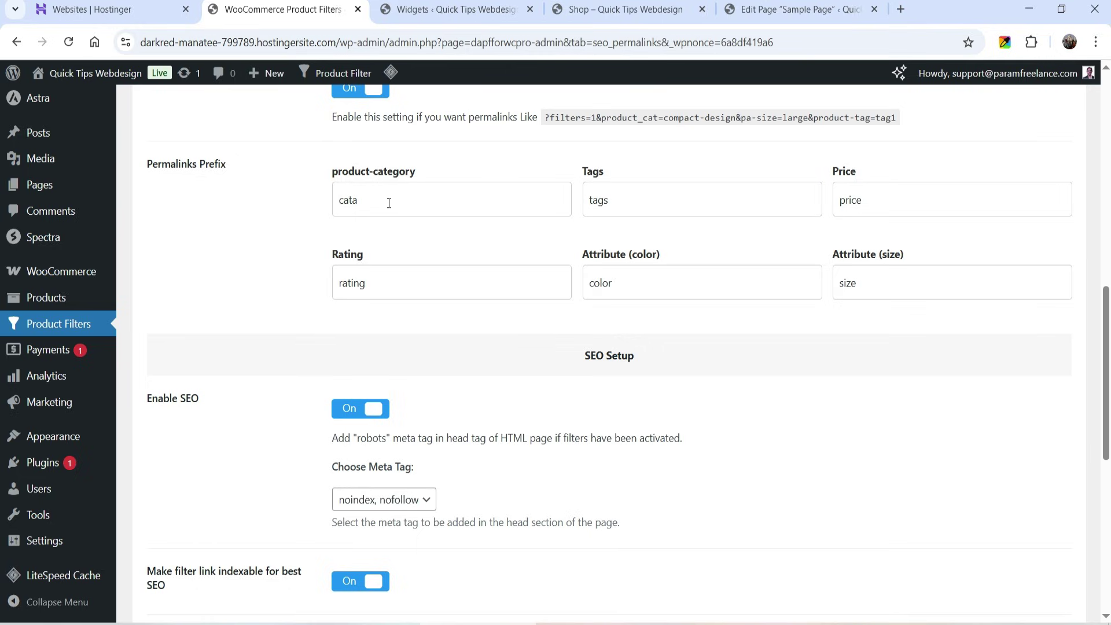
double_click(689, 201)
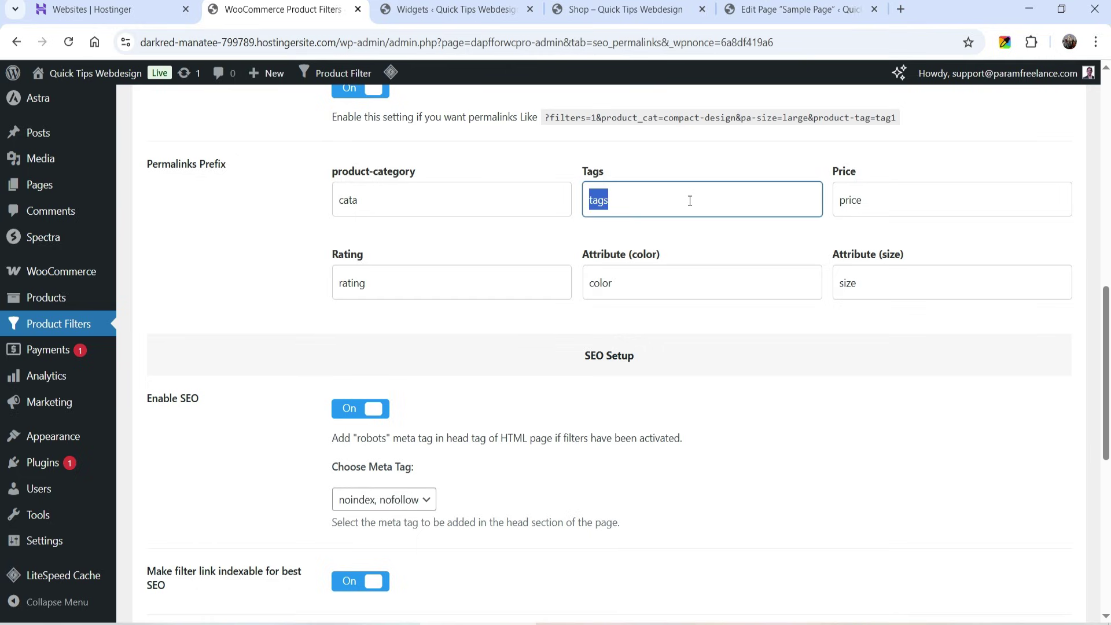
double_click(920, 198)
click(923, 202)
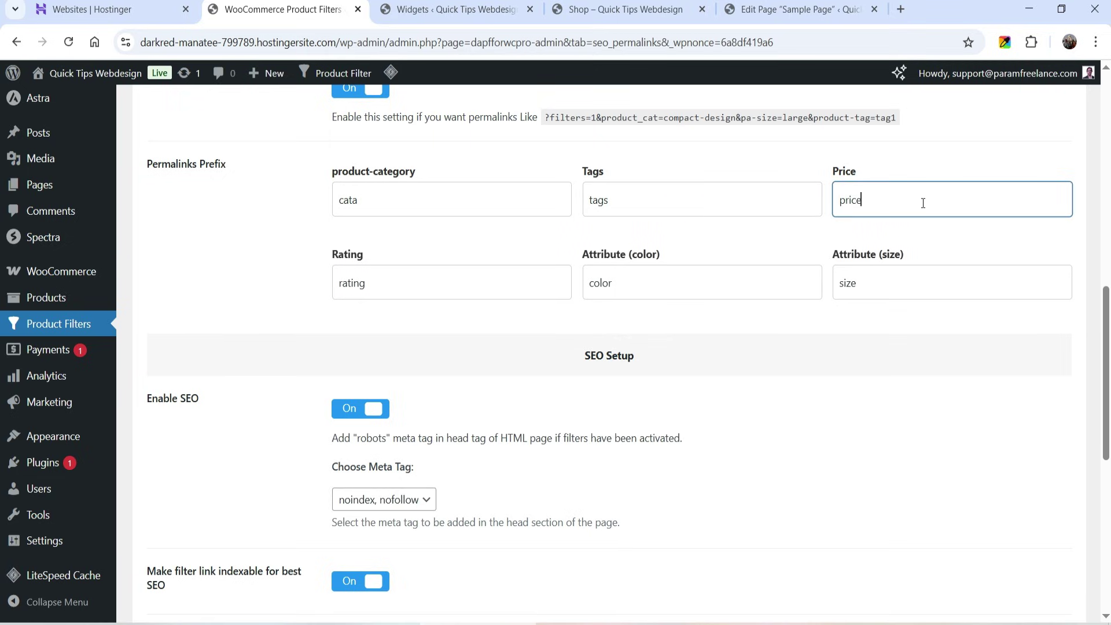
click(622, 9)
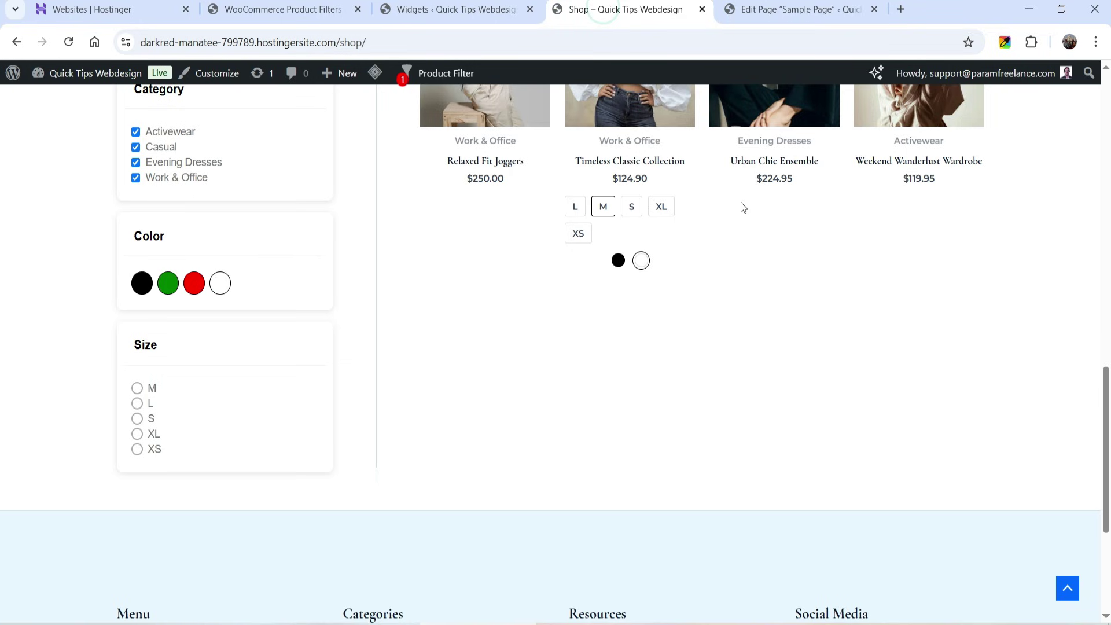
Exclude Activewear from the shop's category filter, then return to the SEO & Permalinks settings
scroll(8, 374, up, 5)
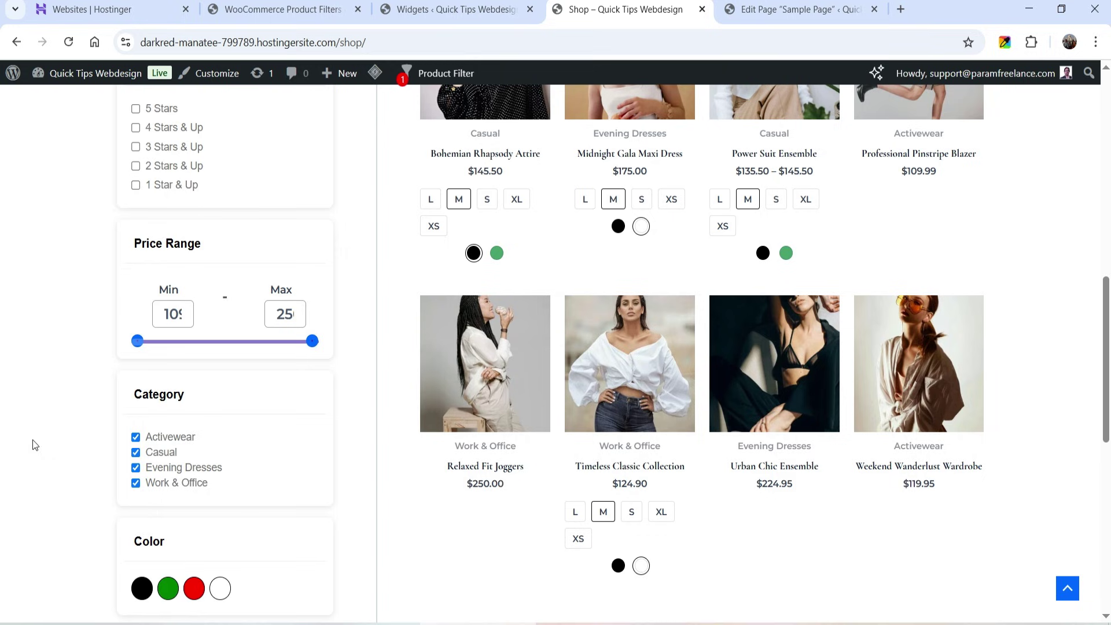
click(137, 437)
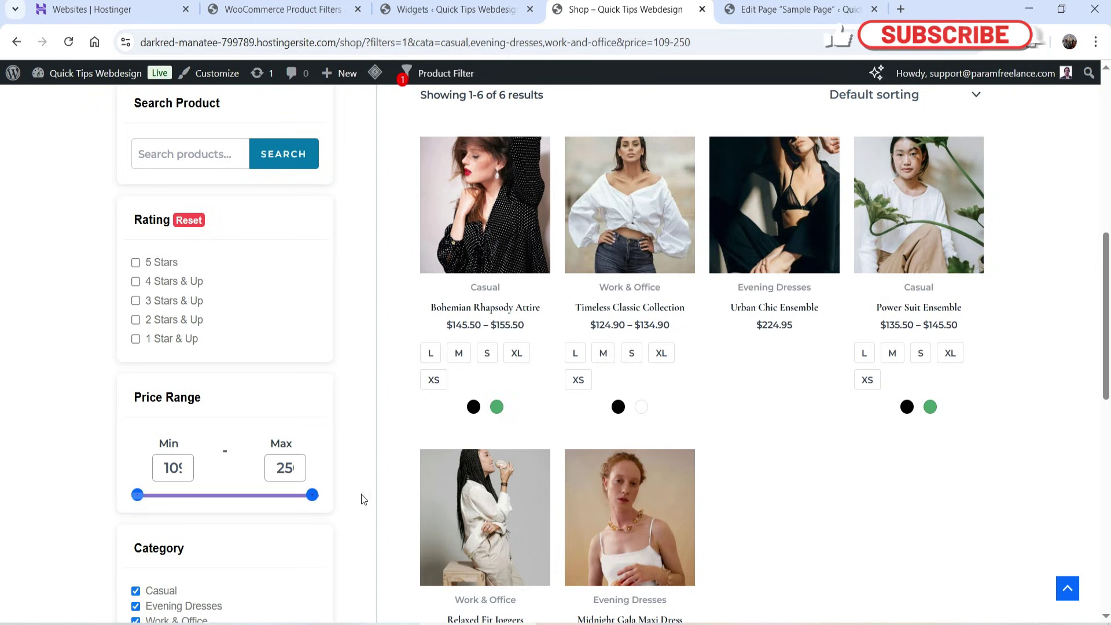
key(ctrl+2)
scroll(707, 377, down, 4)
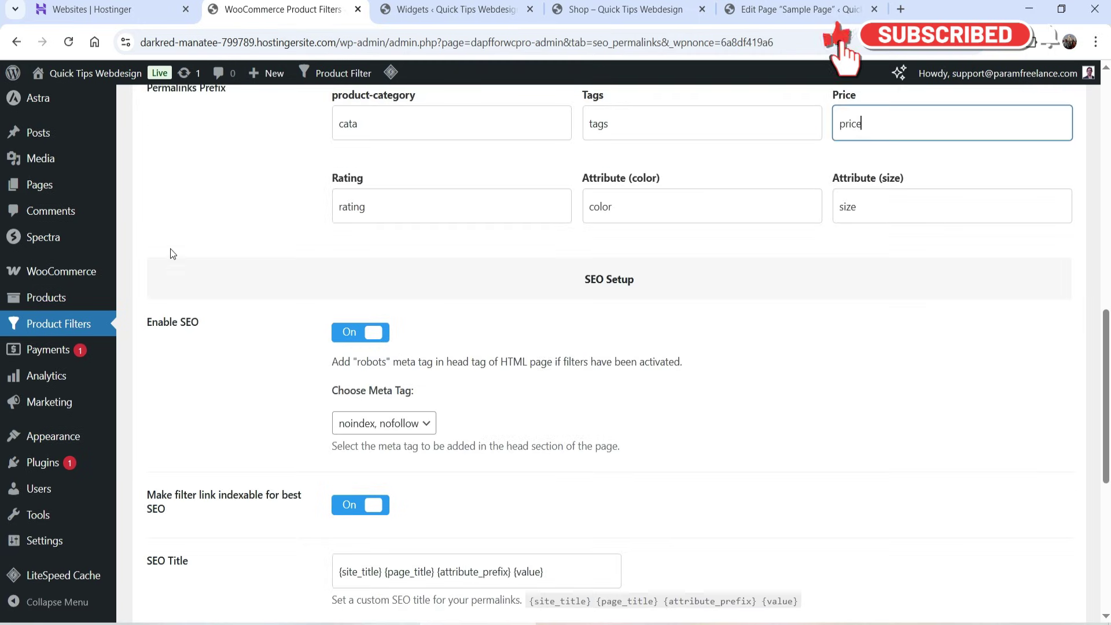
Strip {site_title} from the SEO title and description templates, leaving {page_title} {attribute_prefix} {value}, and save
scroll(526, 324, down, 4)
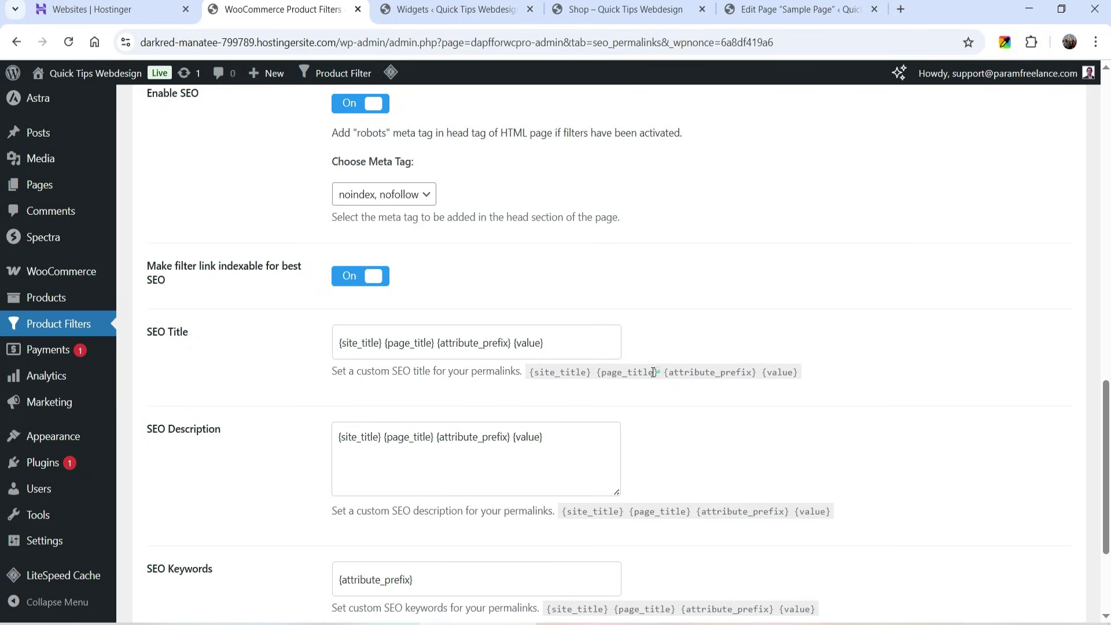
drag(656, 372, 596, 372)
drag(385, 339, 293, 340)
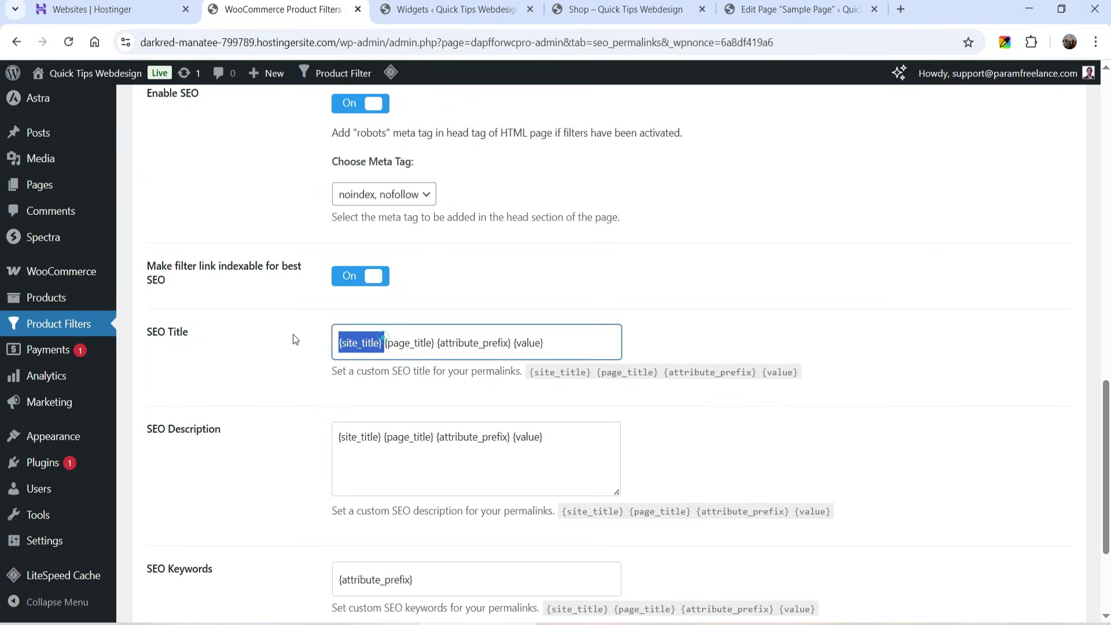
key(BackSpace)
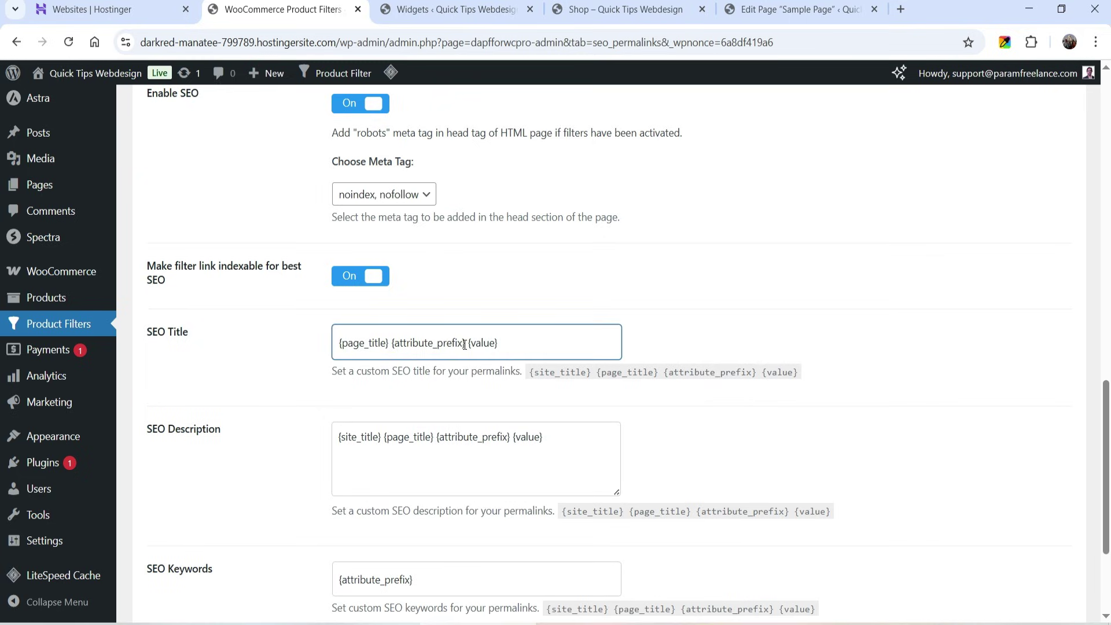
scroll(531, 344, down, 1)
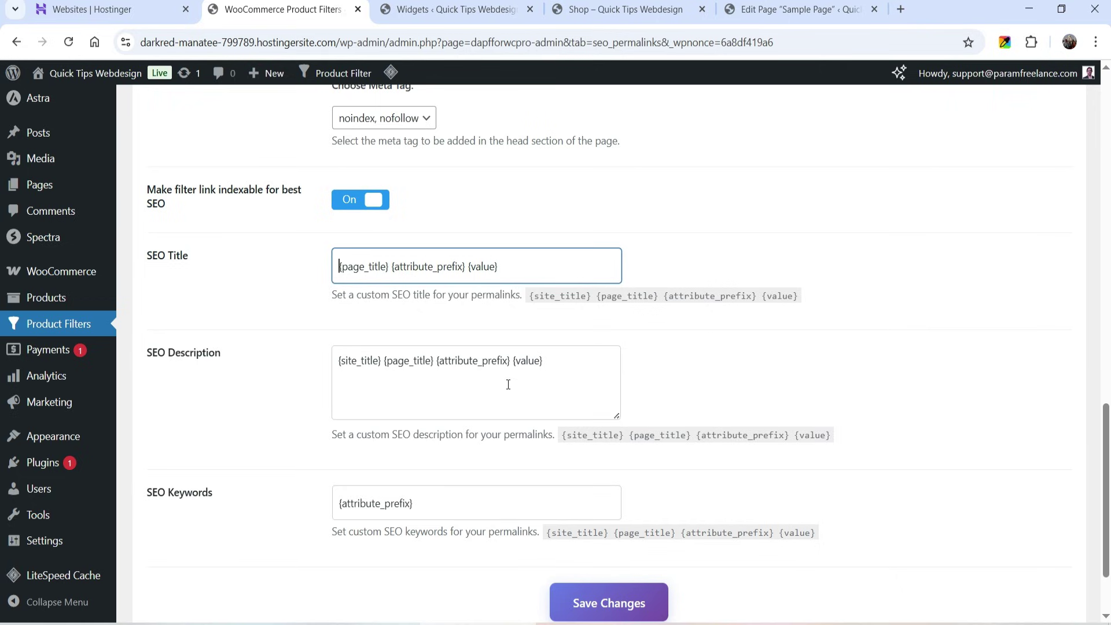
drag(386, 359, 228, 357)
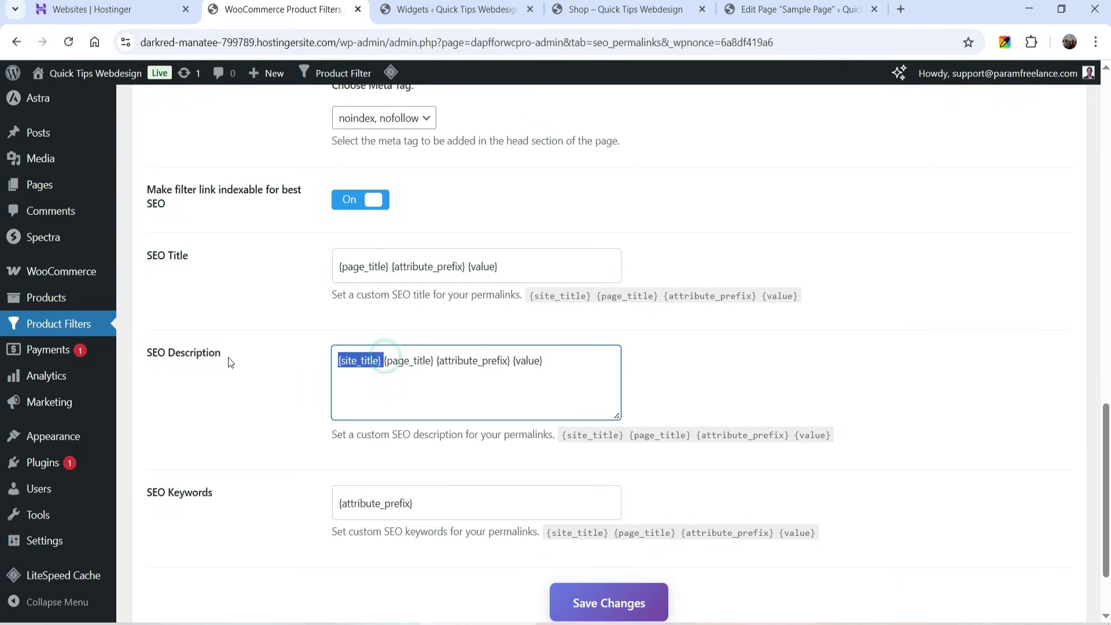
key(BackSpace)
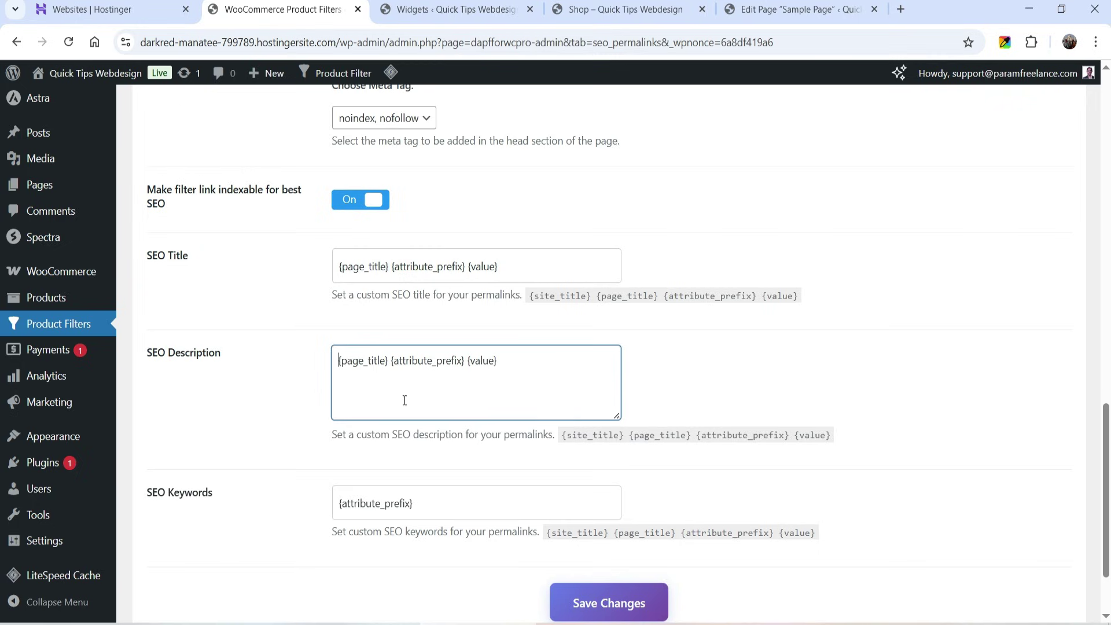
scroll(500, 387, down, 3)
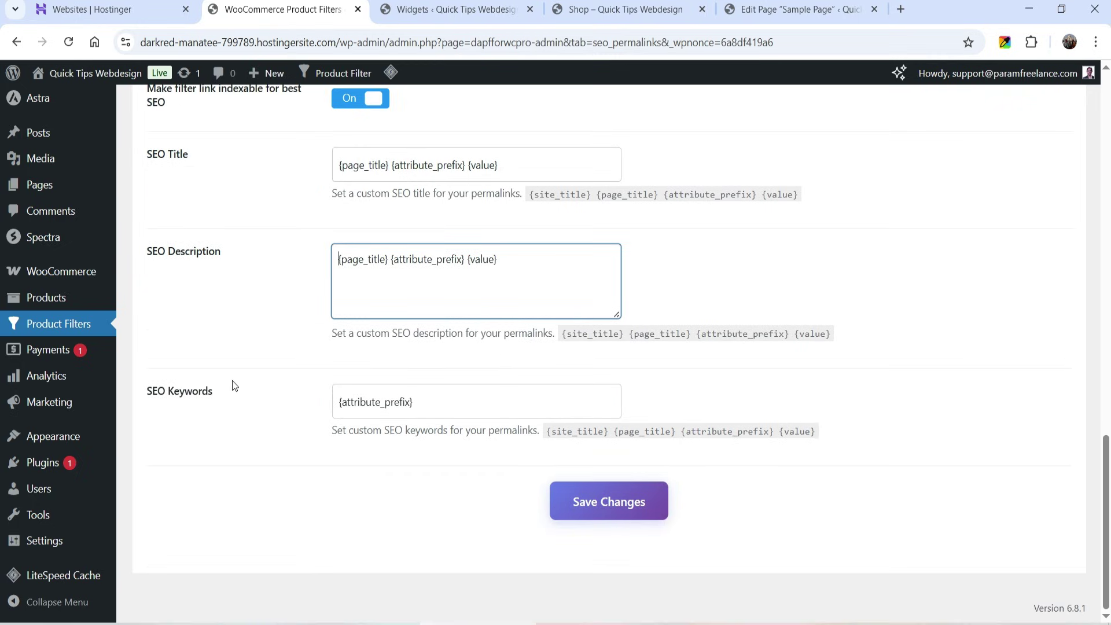
click(609, 511)
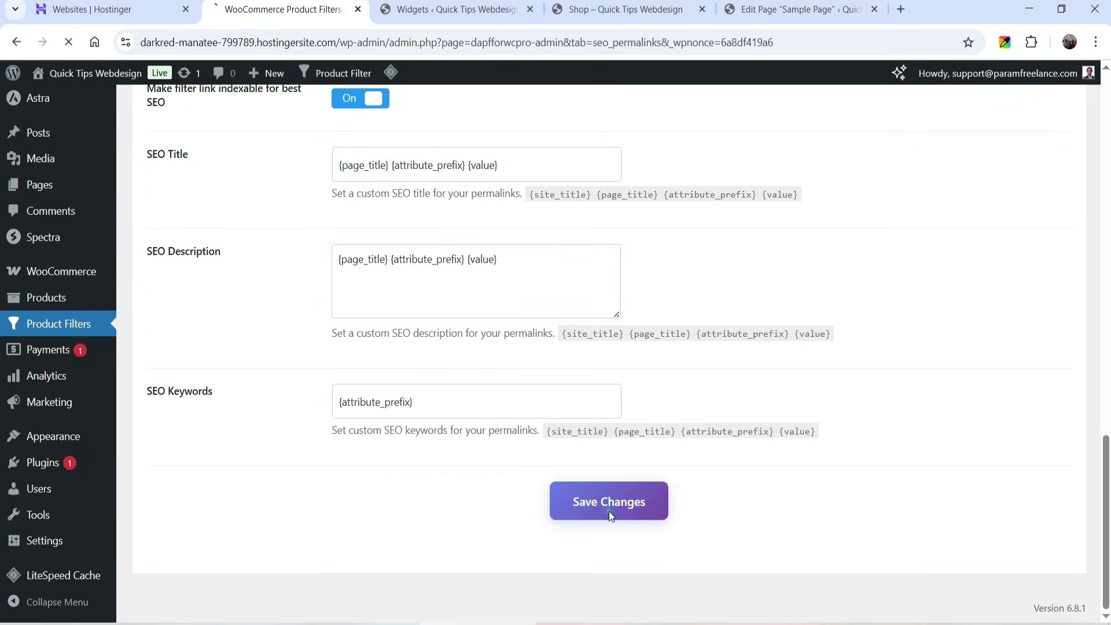
click(606, 12)
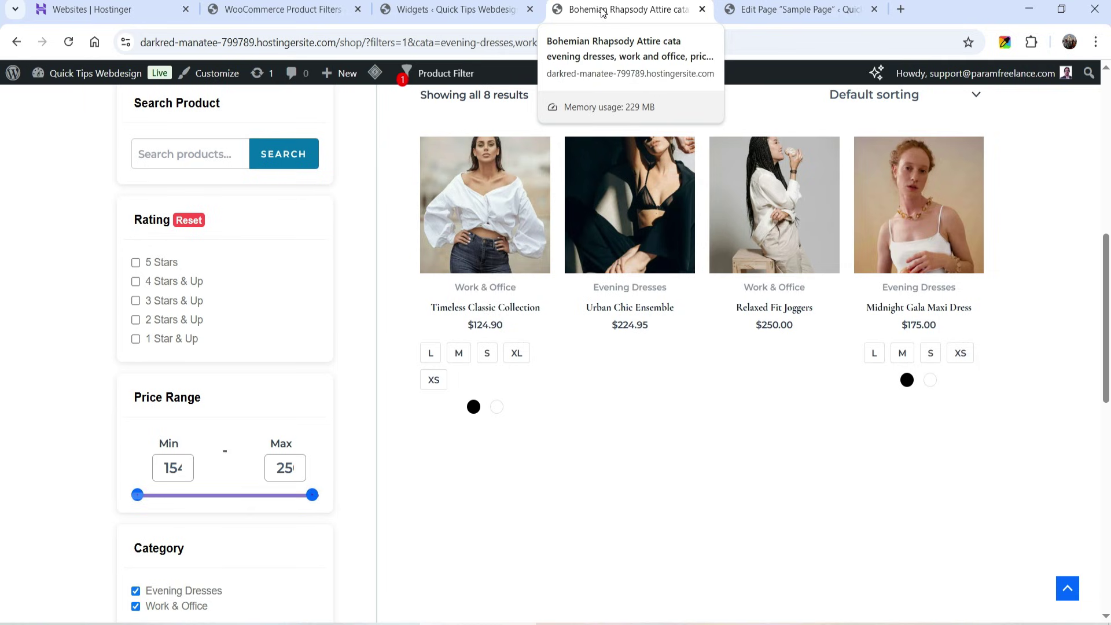
click(324, 9)
scroll(347, 348, down, 5)
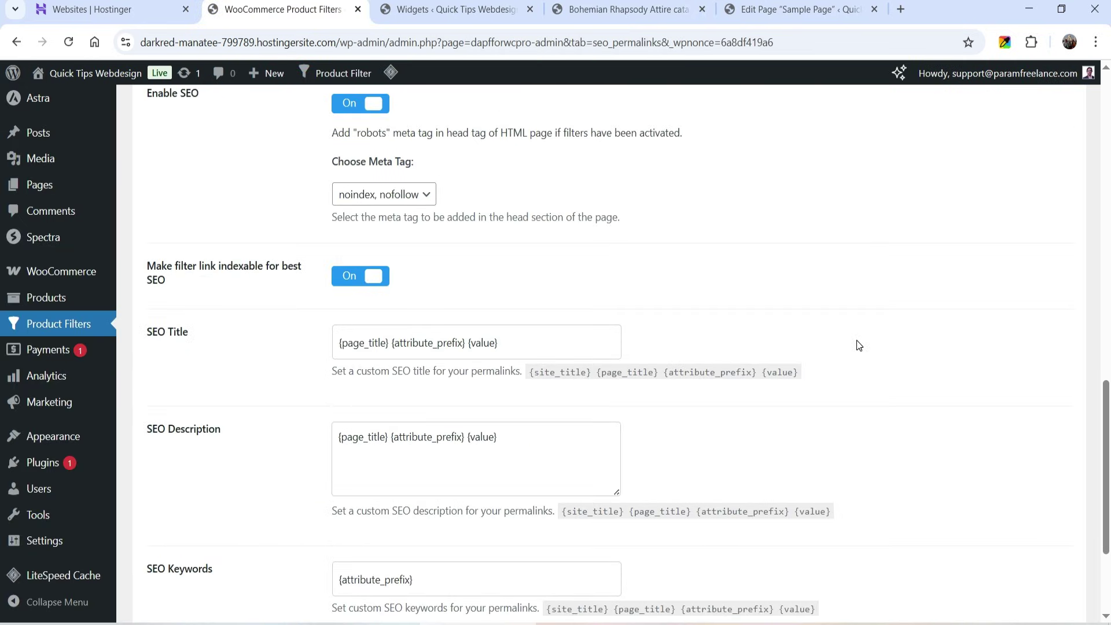
scroll(858, 344, up, 10)
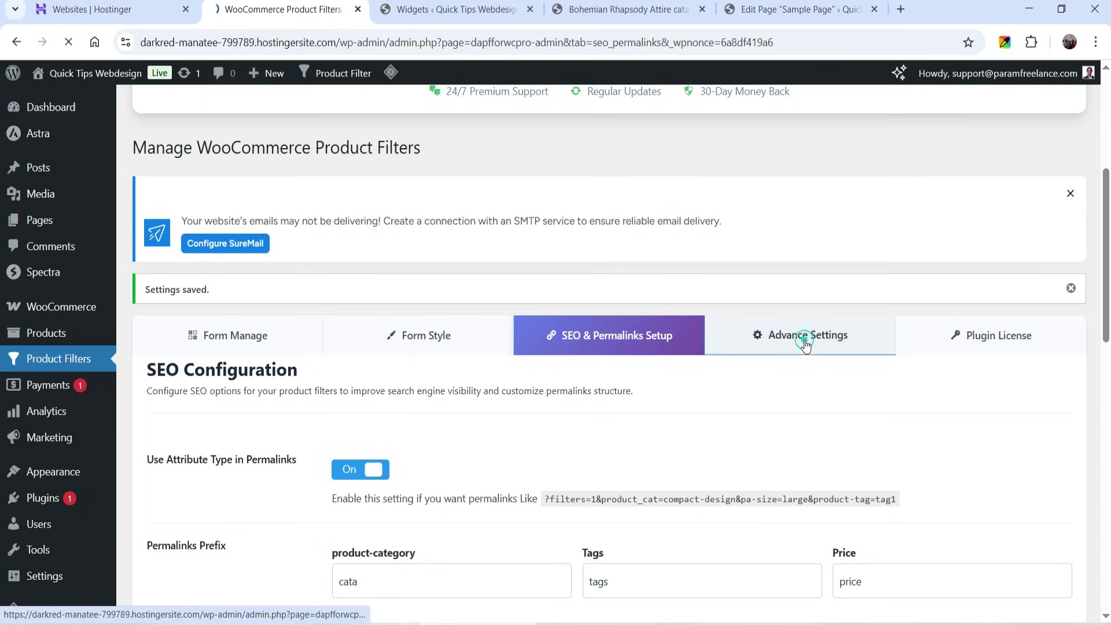
click(801, 338)
Look over the Advance Settings, then bring up Form Manage down to the Use URL-Based Filter options
scroll(708, 326, down, 4)
scroll(709, 325, down, 5)
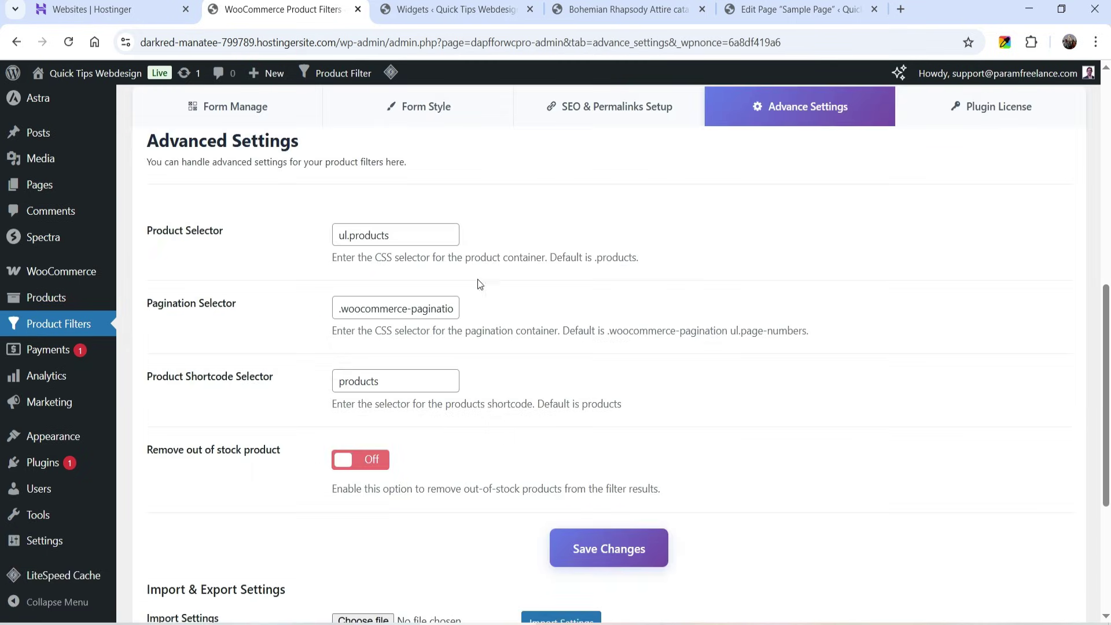
scroll(576, 287, down, 4)
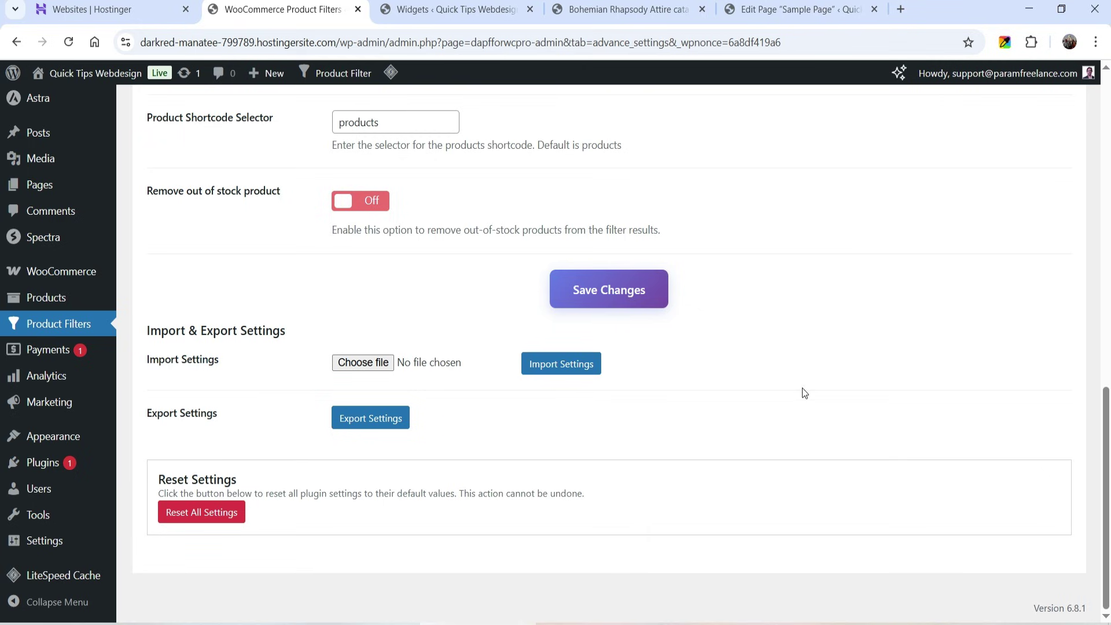
scroll(803, 388, up, 9)
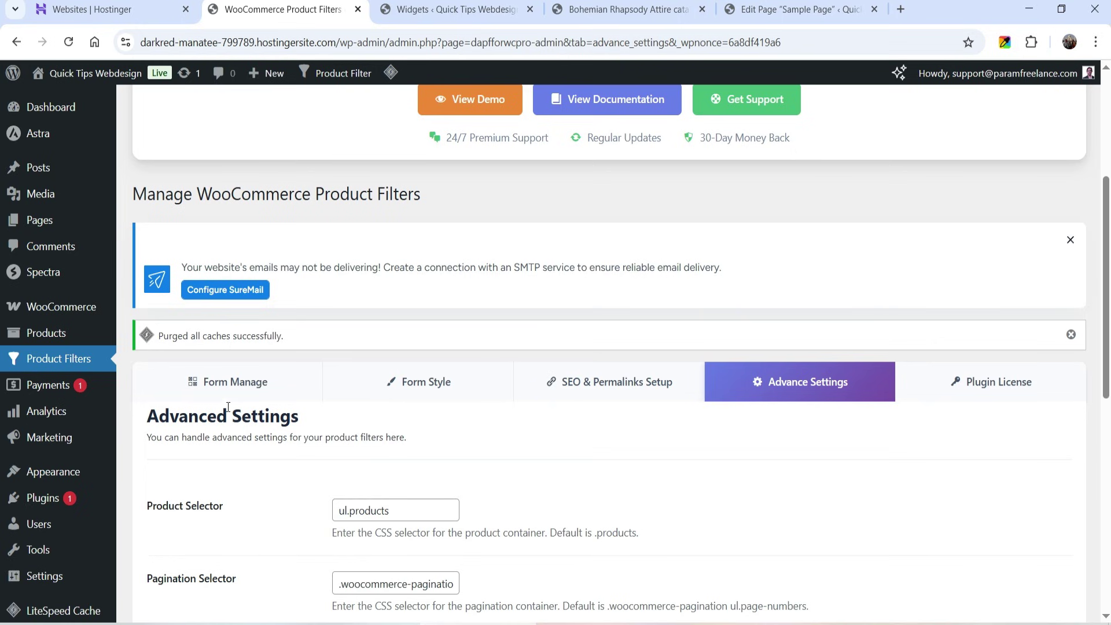
click(227, 382)
scroll(589, 352, down, 5)
scroll(589, 346, down, 10)
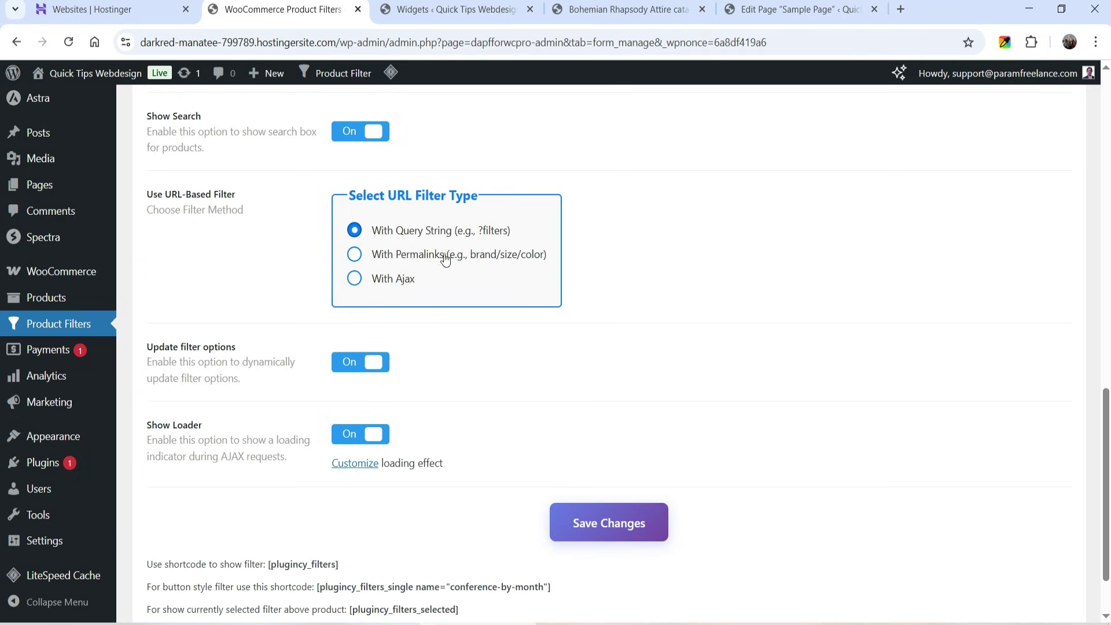
Set the URL filter type to With Permalinks and save the change
click(354, 257)
click(596, 531)
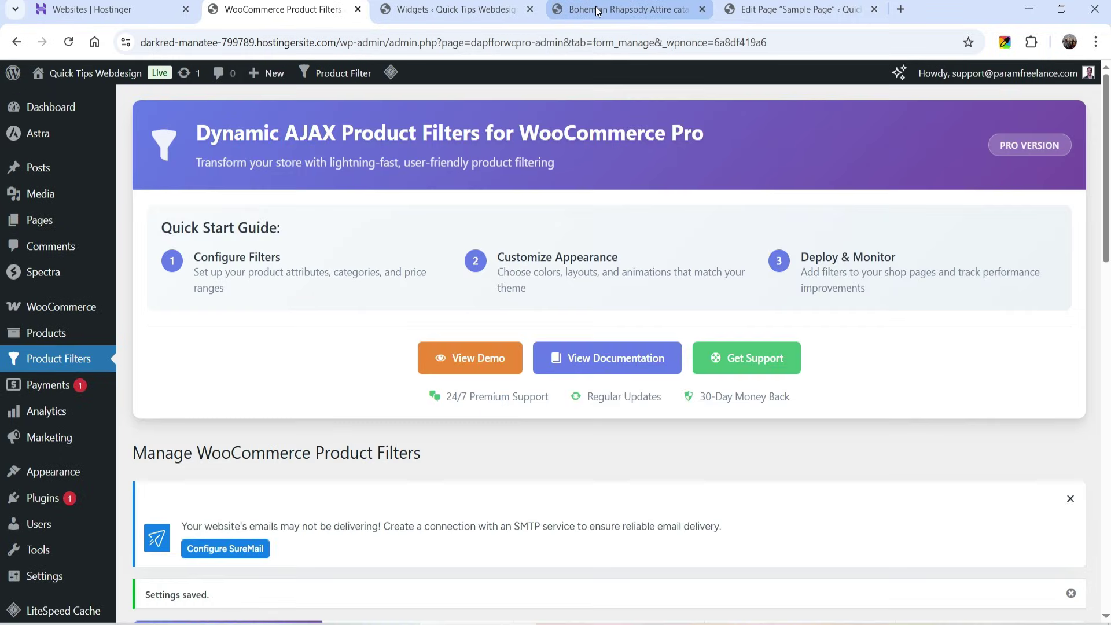
click(598, 10)
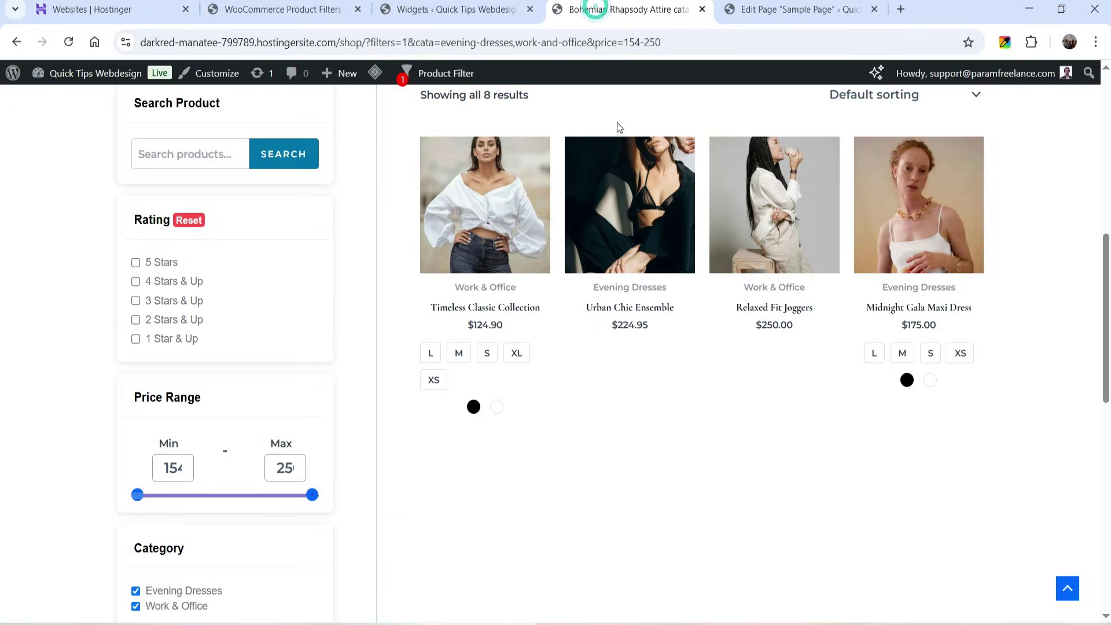
Purge the LiteSpeed cache and untick Activewear, confirming filtered shop URLs read /shop/filters/…
key(F5)
mouse_move(373, 73)
click(384, 137)
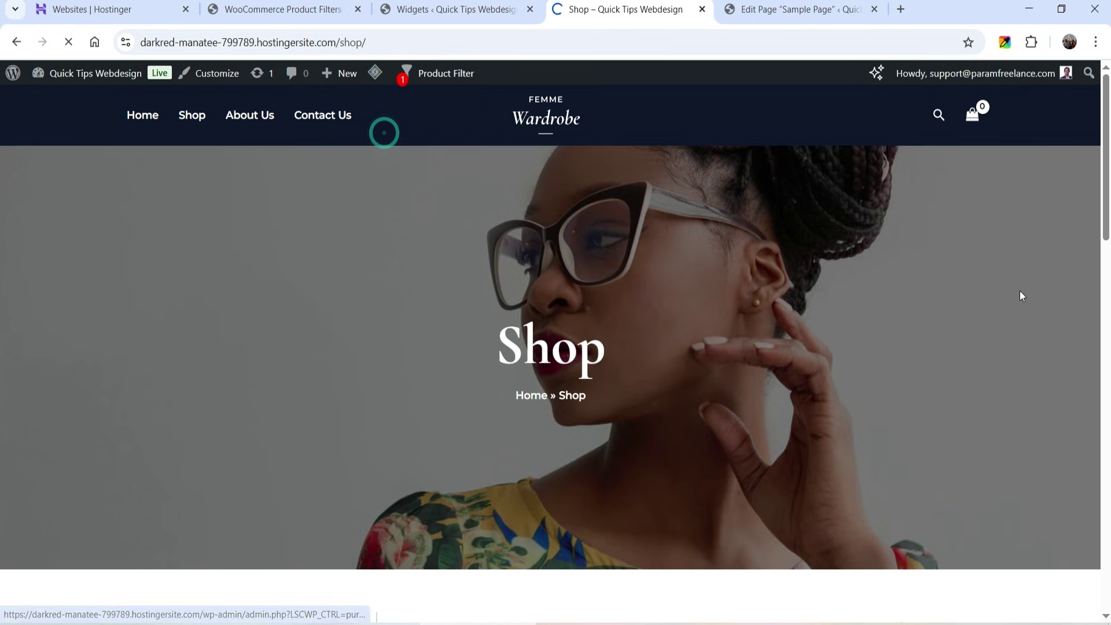
scroll(941, 284, down, 8)
scroll(942, 284, down, 3)
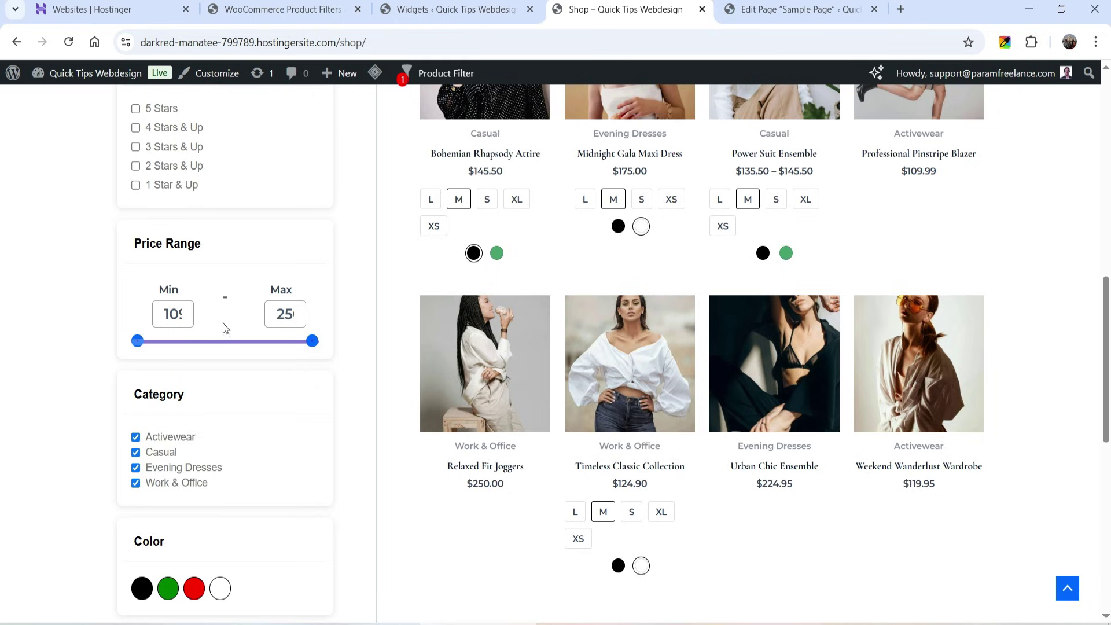
click(136, 439)
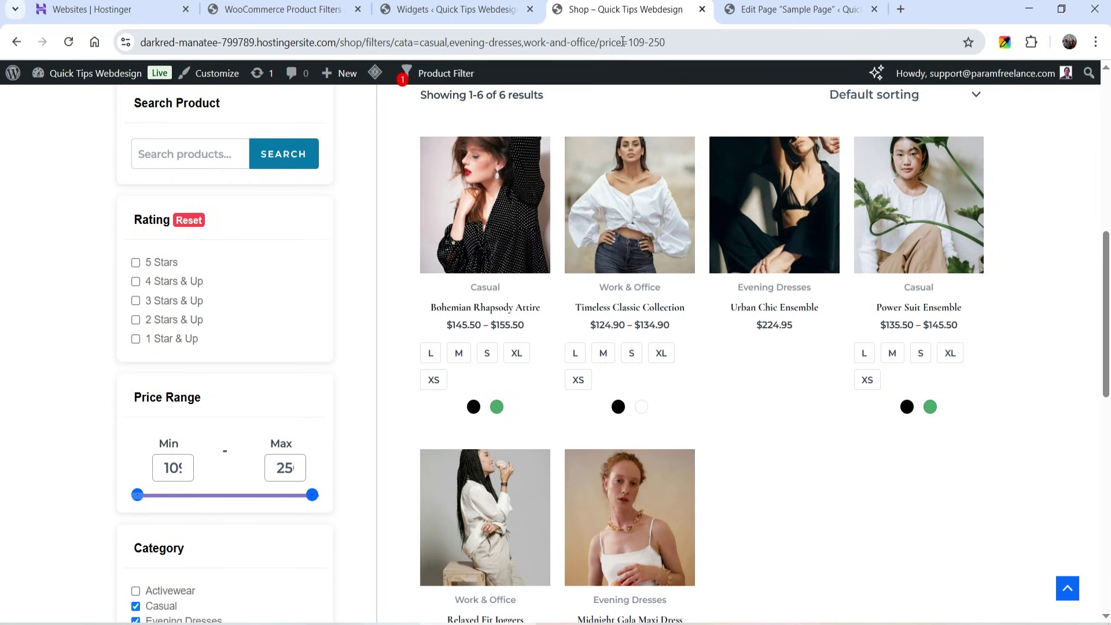
click(278, 9)
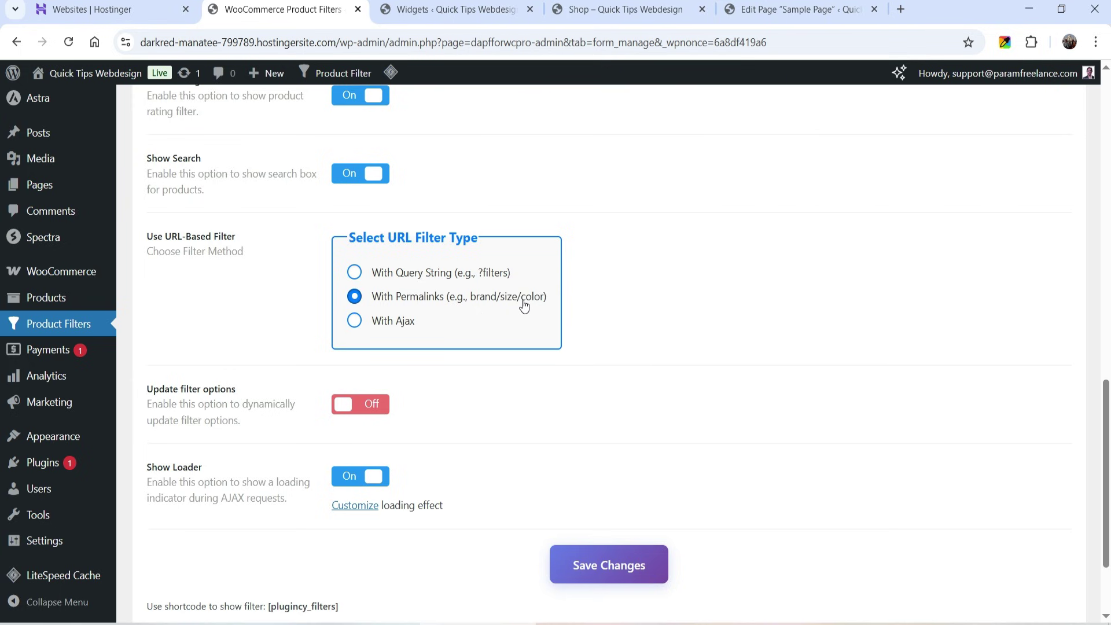
Filter the shop by the black colour swatch, confirming /color=black in the URL and 4 results
click(634, 17)
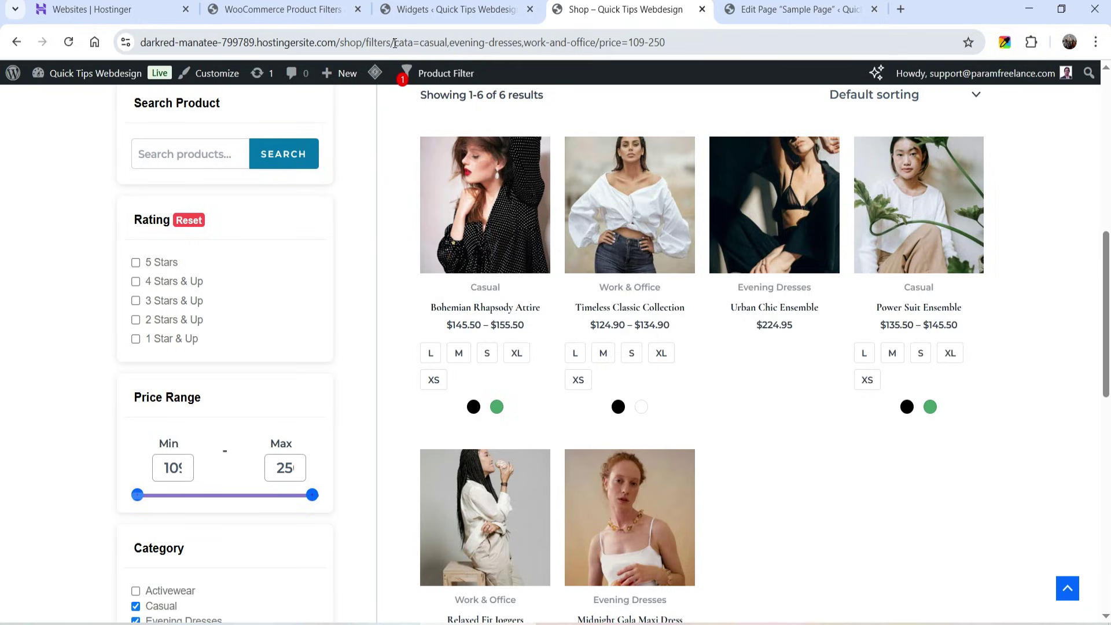
scroll(55, 299, down, 5)
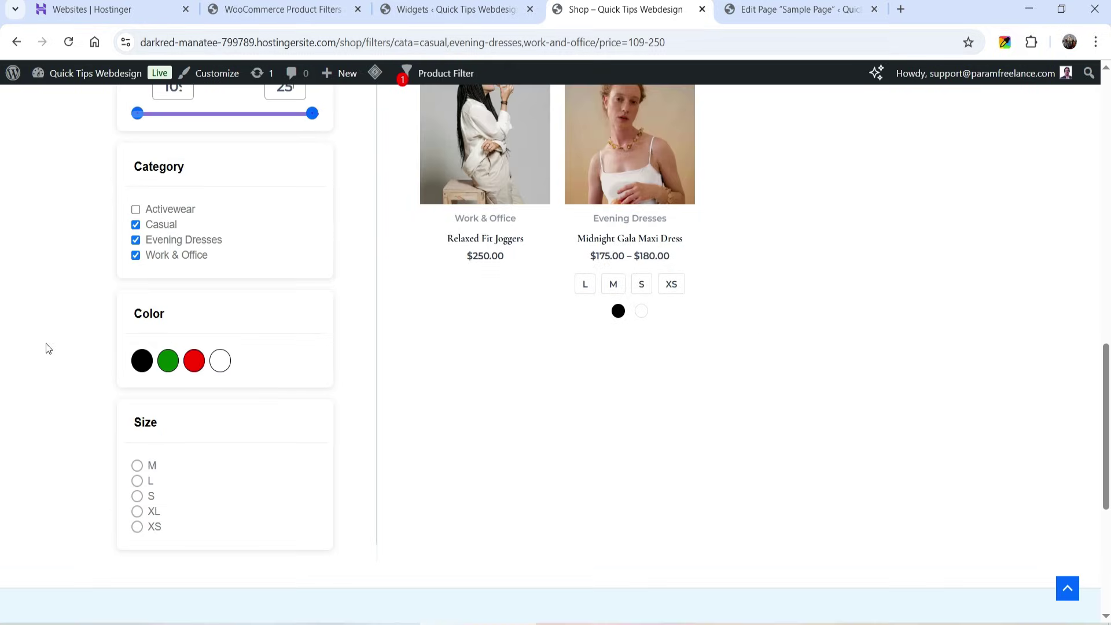
click(134, 362)
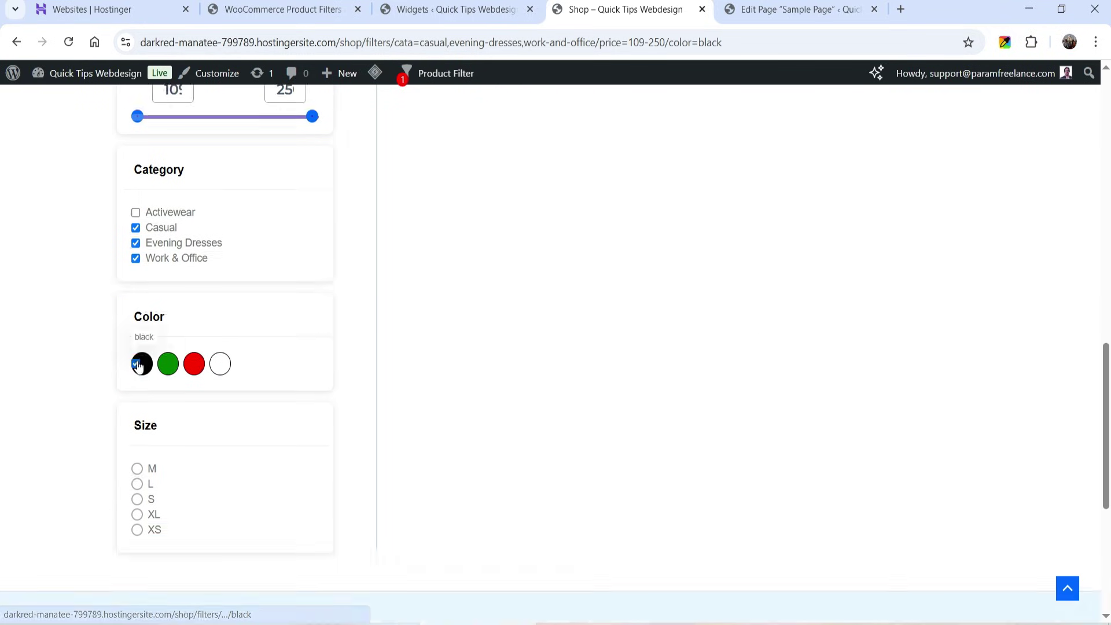
drag(670, 41, 724, 42)
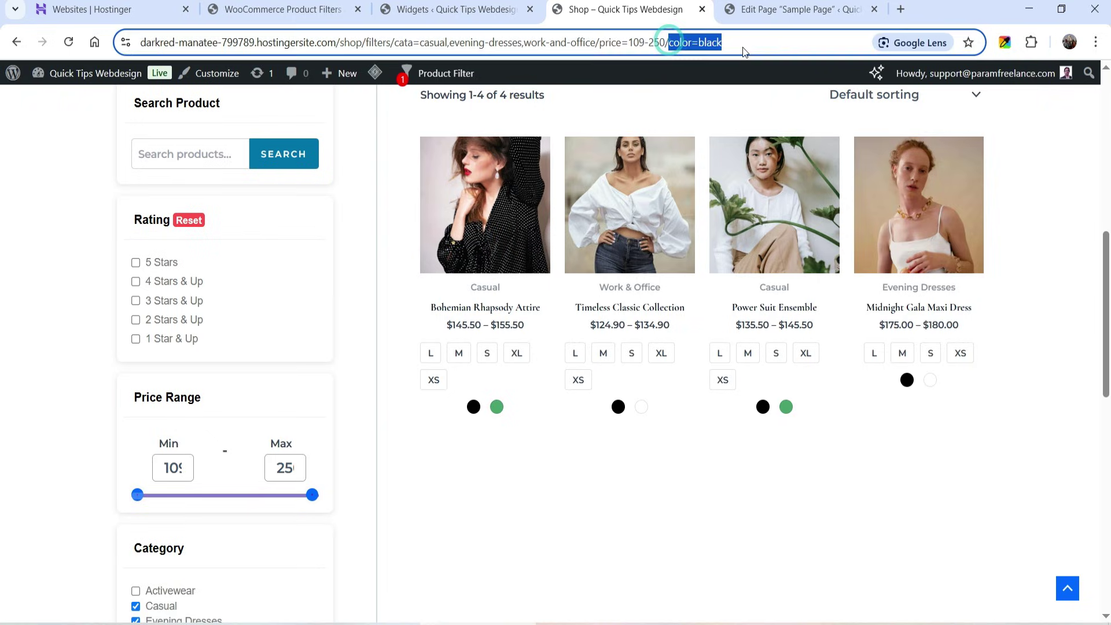
click(630, 389)
key(ctrl+2)
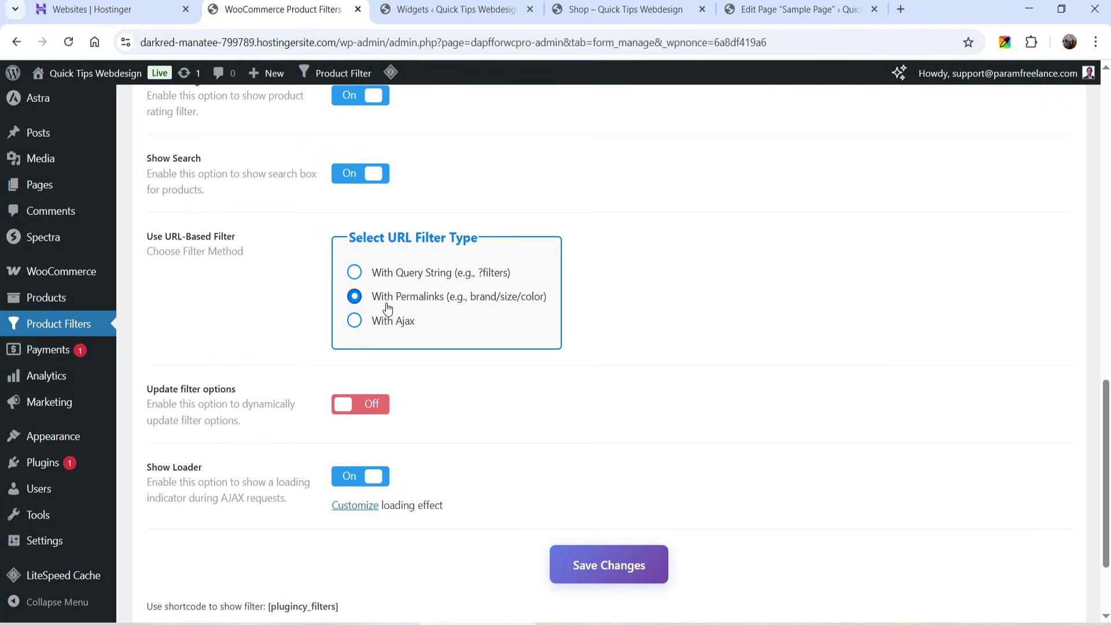